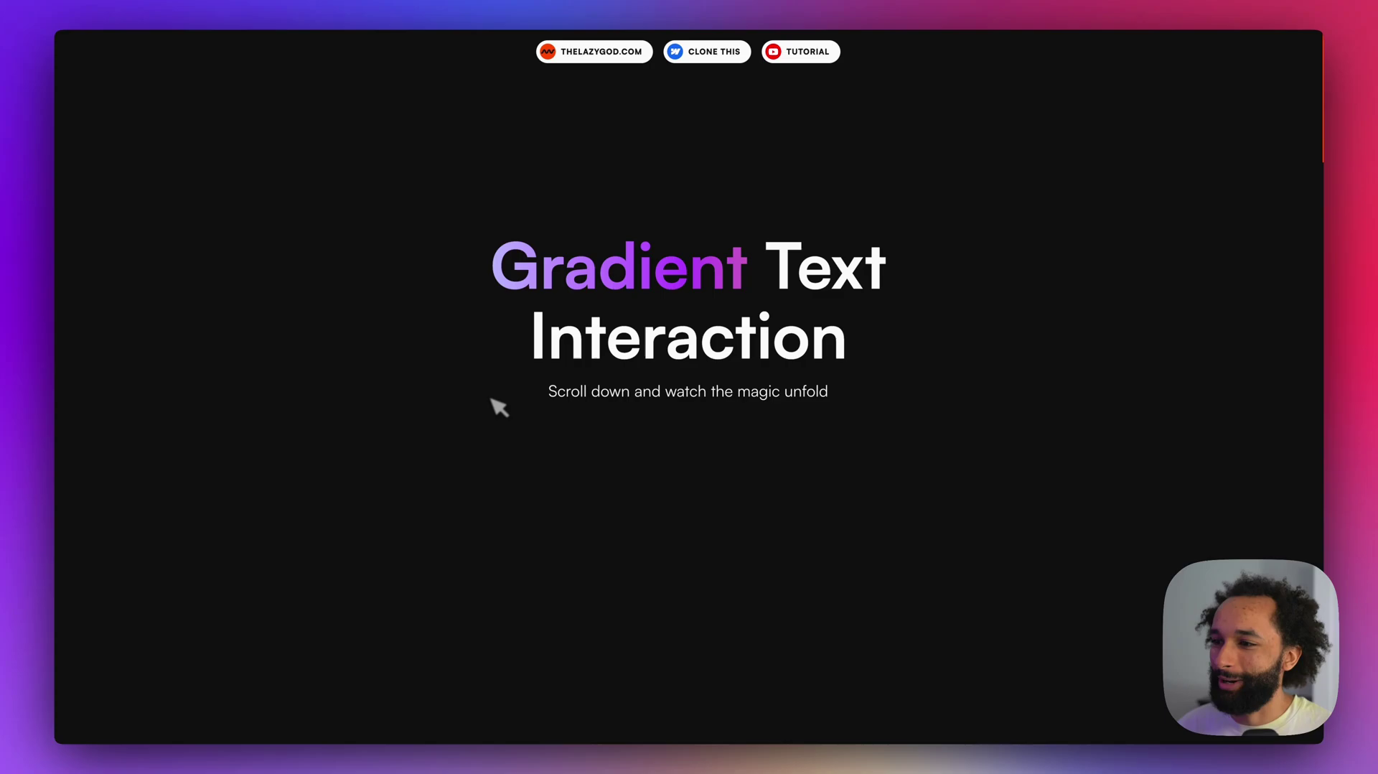
- Scroll down the published demo page to preview the gradient text effect
{"action": "scroll", "coordinate": [1019, 416], "scroll_direction": "down", "scroll_amount": 3}
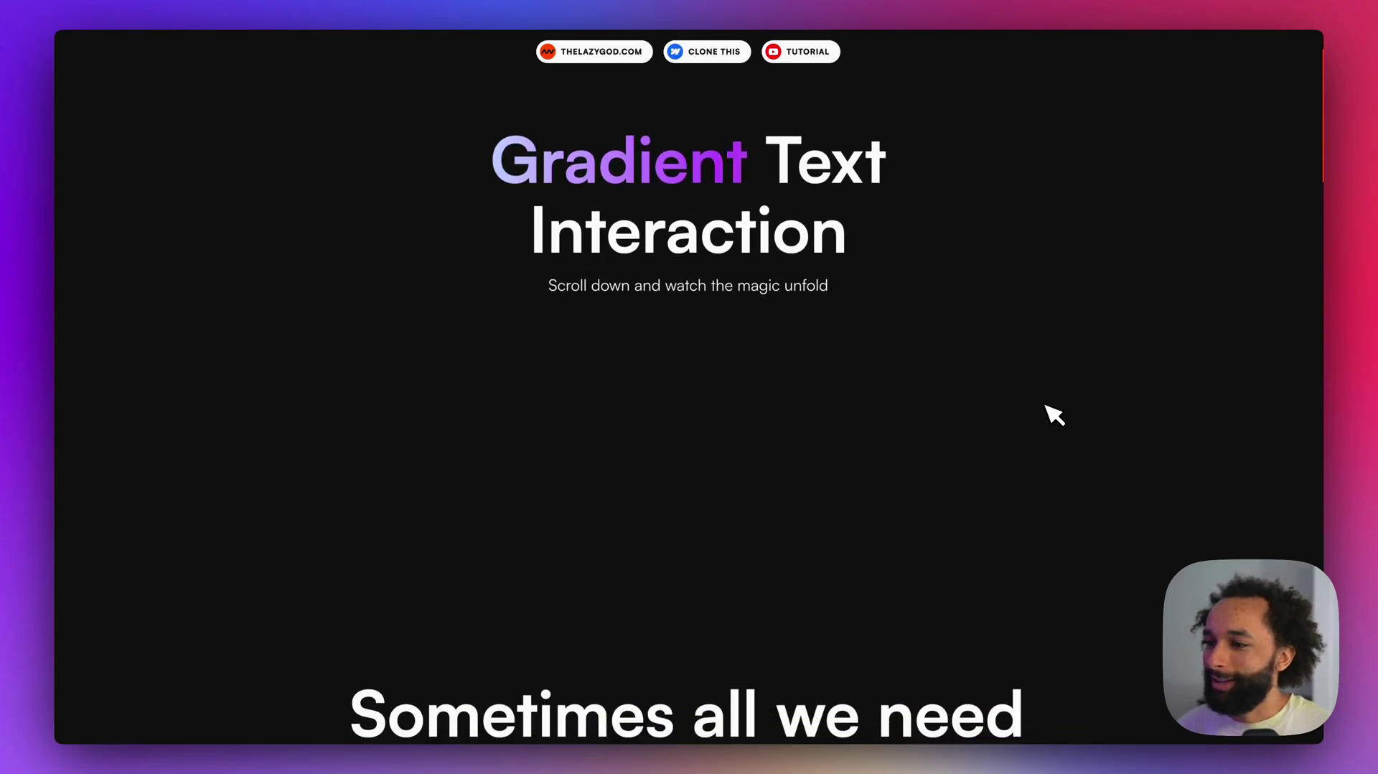
{"action": "scroll", "coordinate": [1049, 412], "scroll_direction": "down", "scroll_amount": 5}
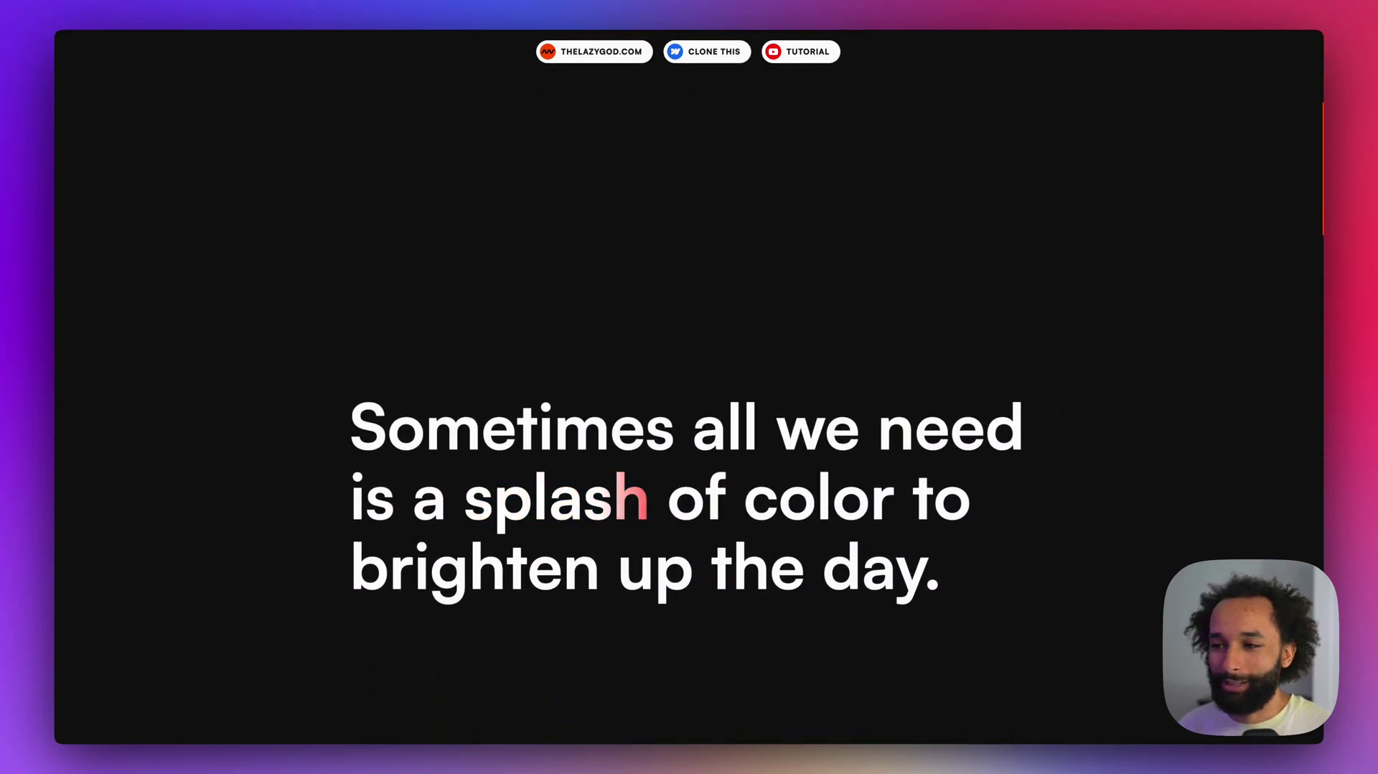
{"action": "scroll", "coordinate": [689, 430], "scroll_direction": "down", "scroll_amount": 5}
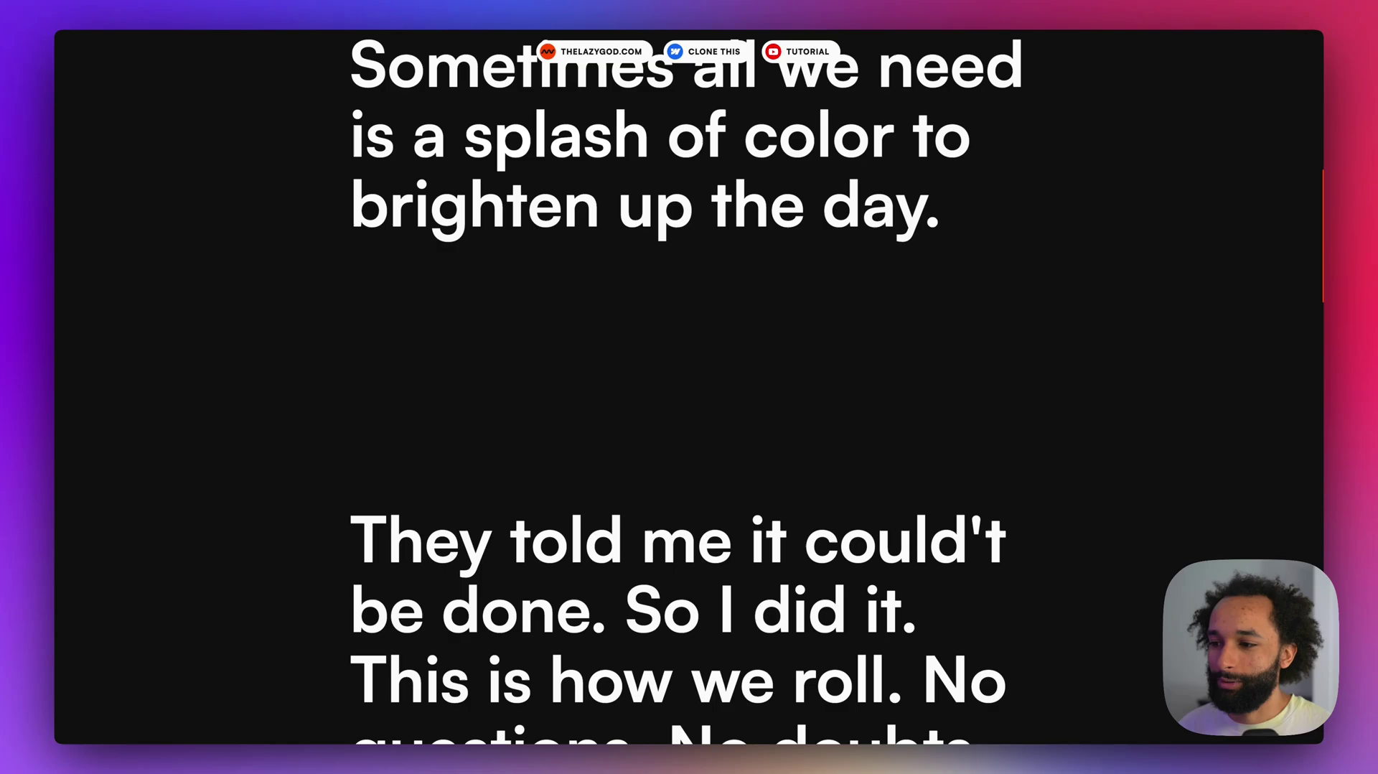
{"action": "scroll", "coordinate": [689, 430], "scroll_direction": "down", "scroll_amount": 10}
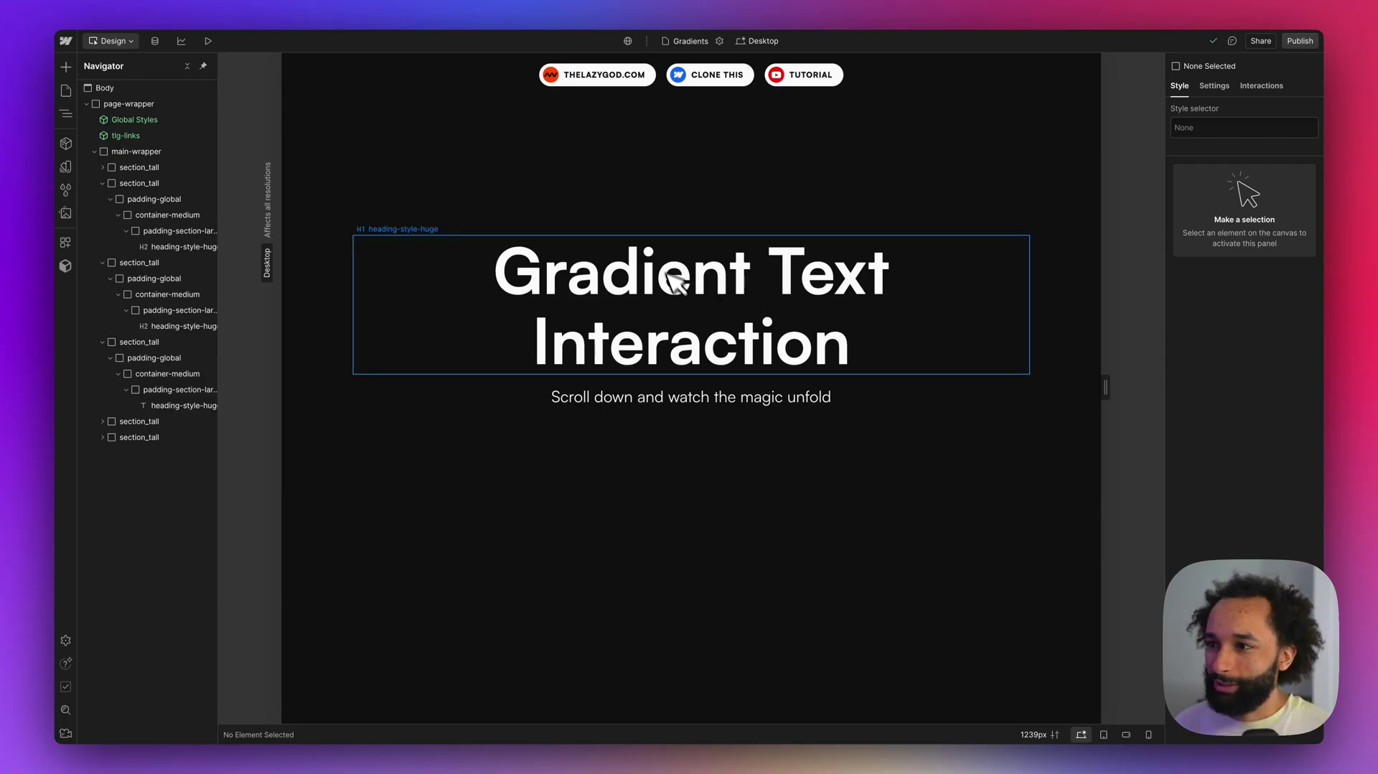
- Scroll the Designer canvas down to the 'Sometimes all we need is a splash of color' H2
{"action": "scroll", "coordinate": [696, 348], "scroll_direction": "down", "scroll_amount": 15}
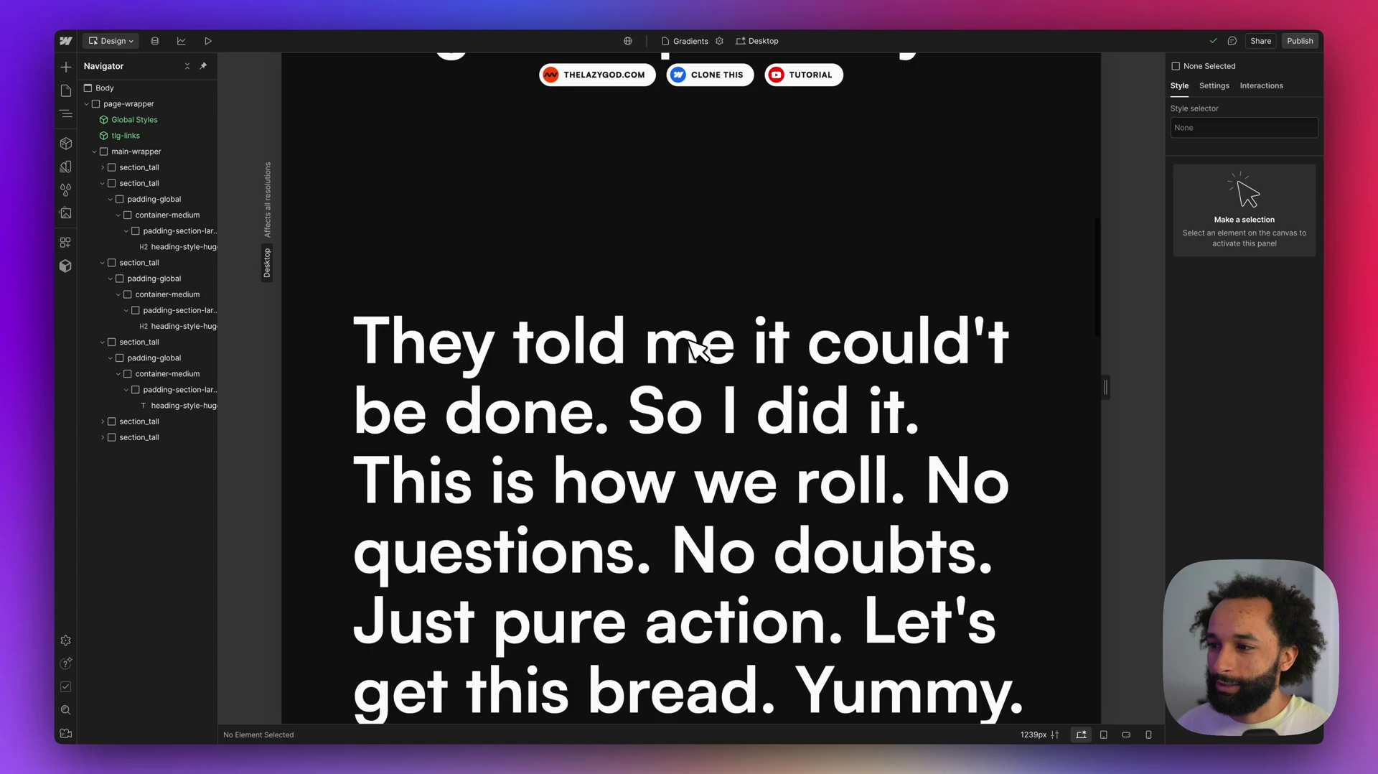
{"action": "scroll", "coordinate": [696, 348], "scroll_direction": "down", "scroll_amount": 10}
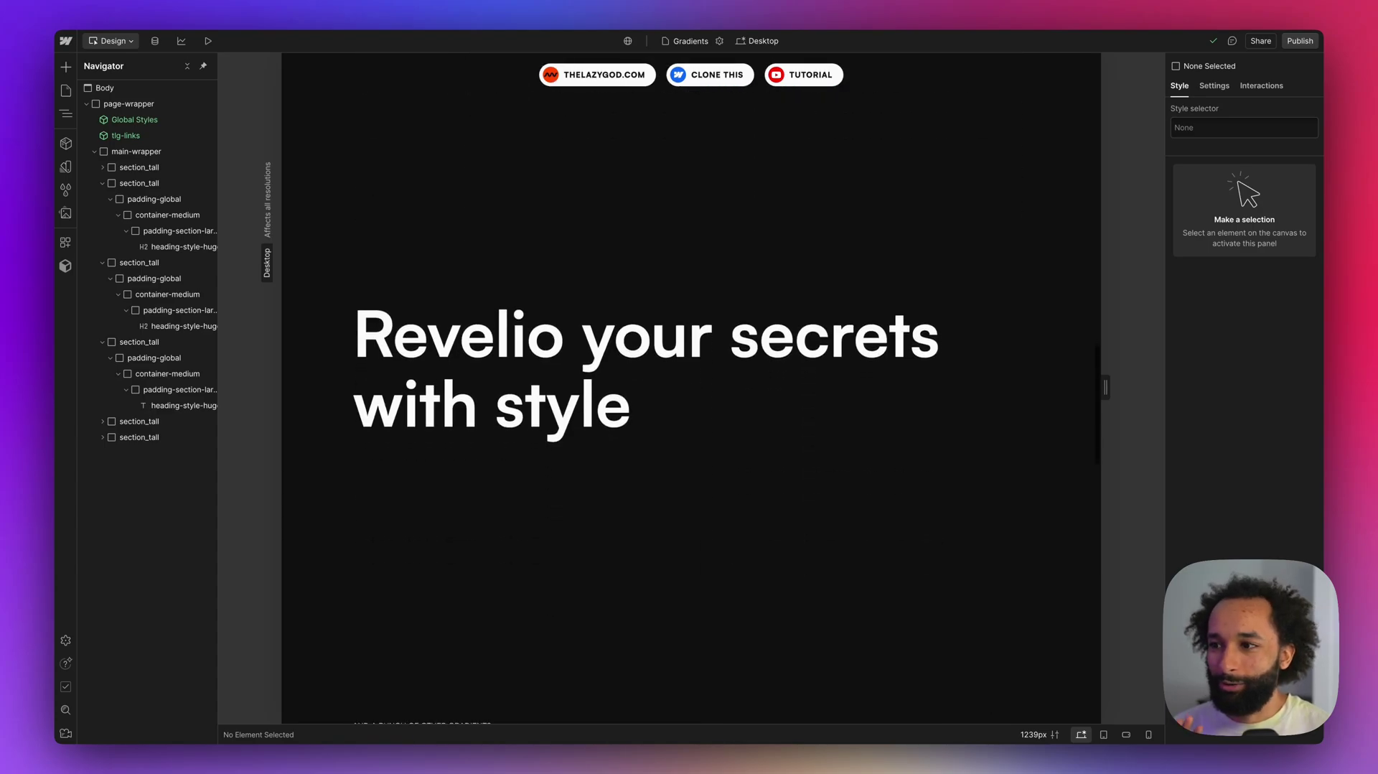
{"action": "scroll", "coordinate": [697, 348], "scroll_direction": "down", "scroll_amount": 5}
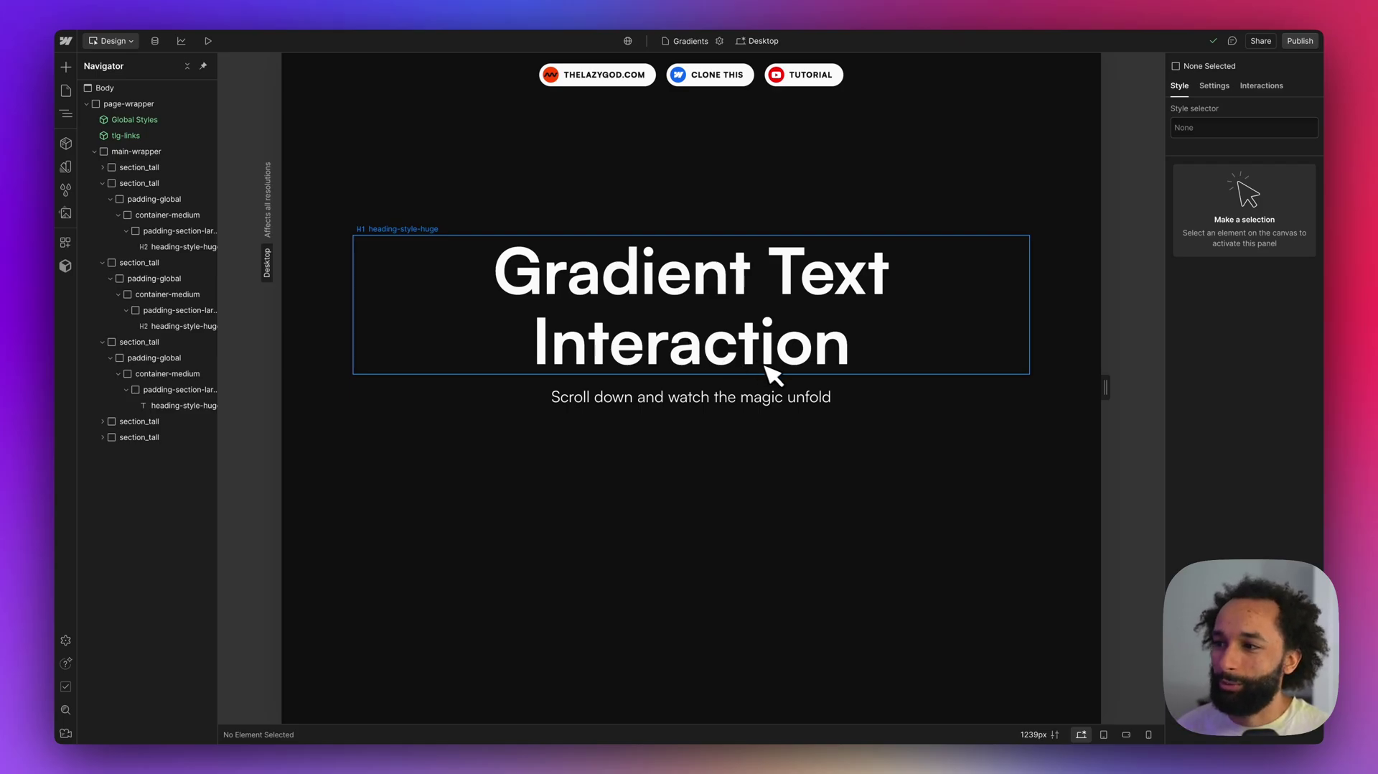
{"action": "scroll", "coordinate": [772, 372], "scroll_direction": "down", "scroll_amount": 10}
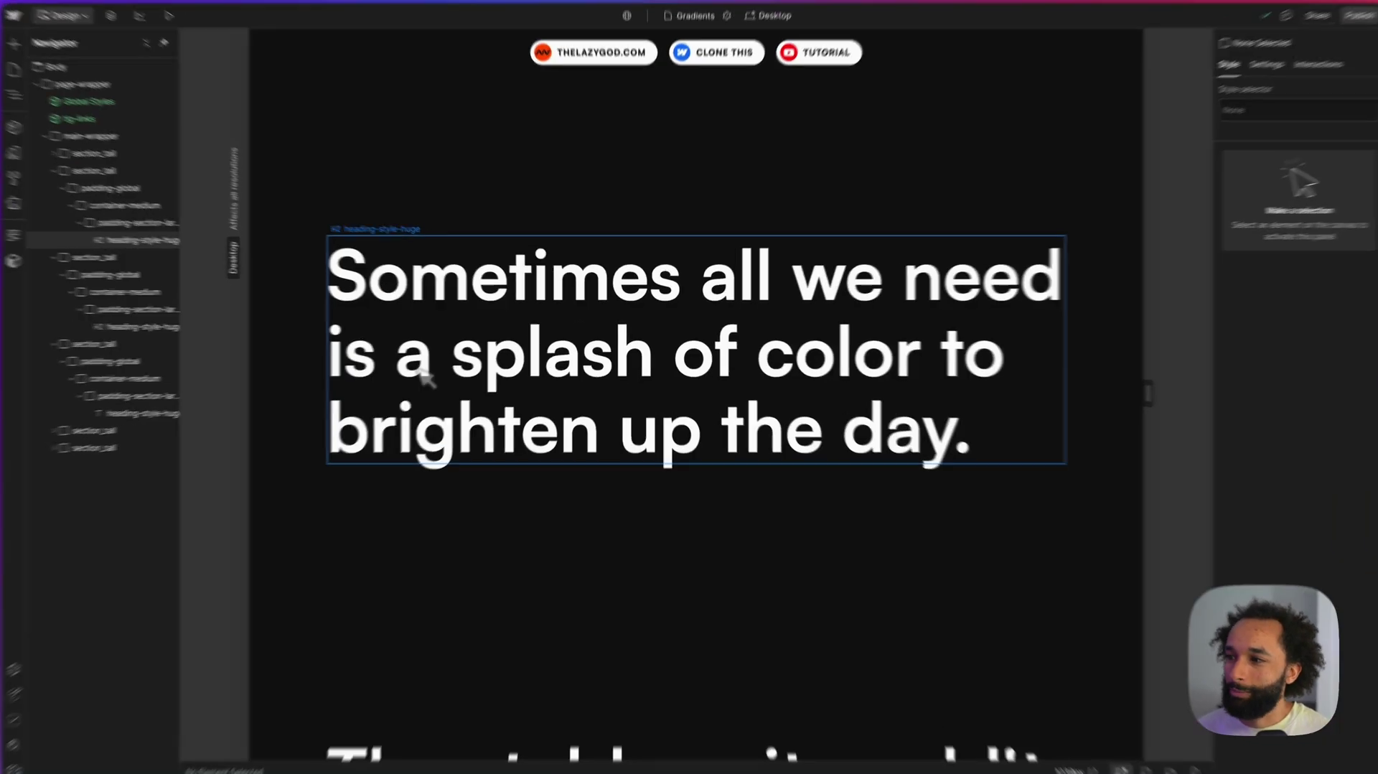
- Make 'splash of color' in the H2 a Text Span with the new class tlg-gradient-green
{"action": "left_click", "coordinate": [546, 362]}
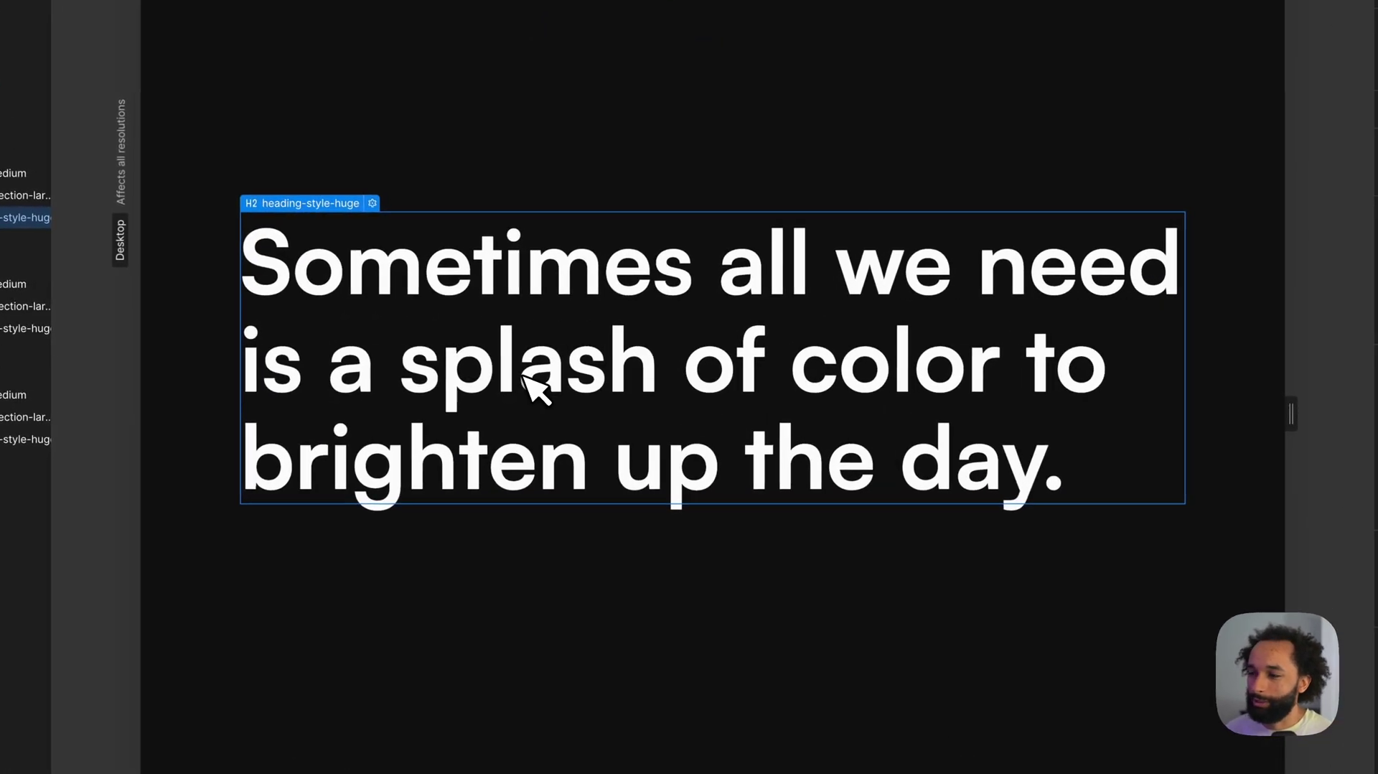
{"action": "double_click", "coordinate": [531, 384]}
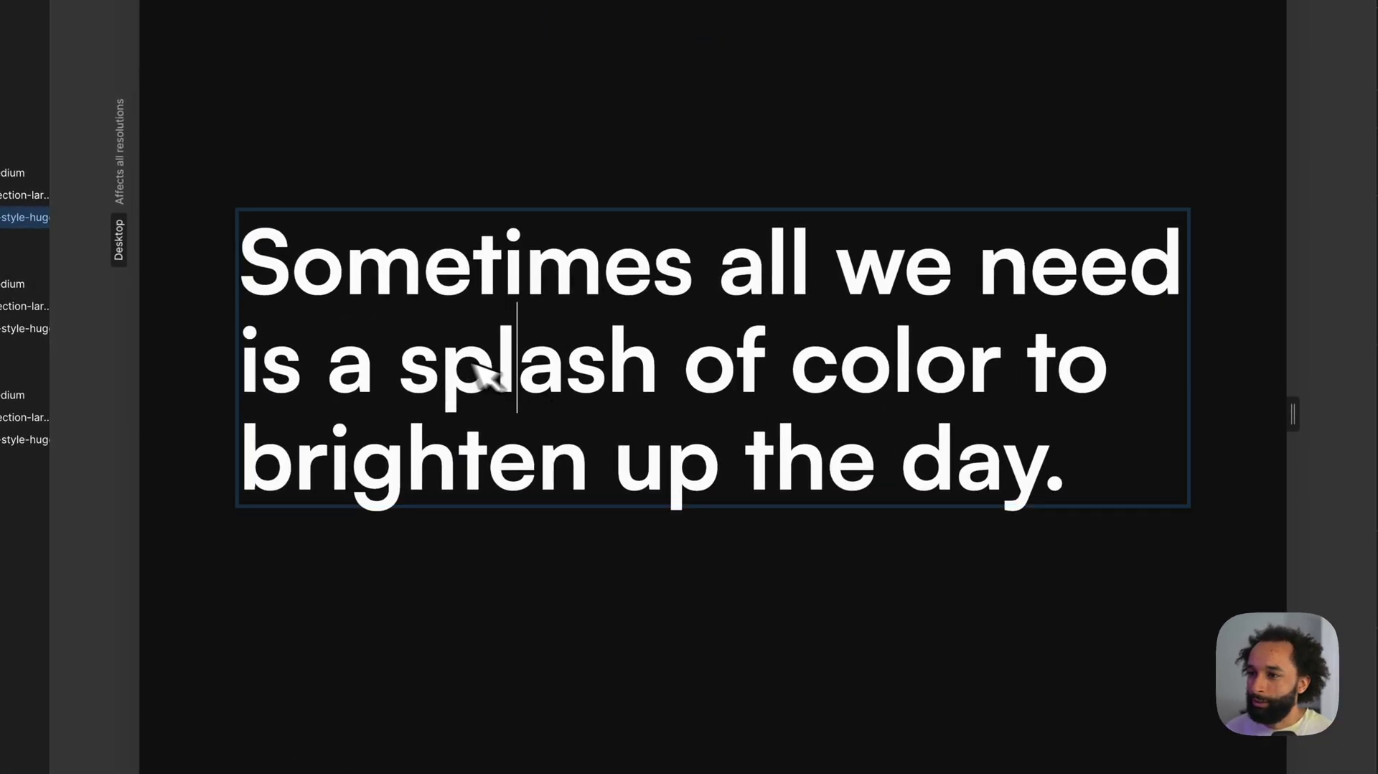
{"action": "left_click_drag", "start_coordinate": [400, 370], "coordinate": [1003, 369]}
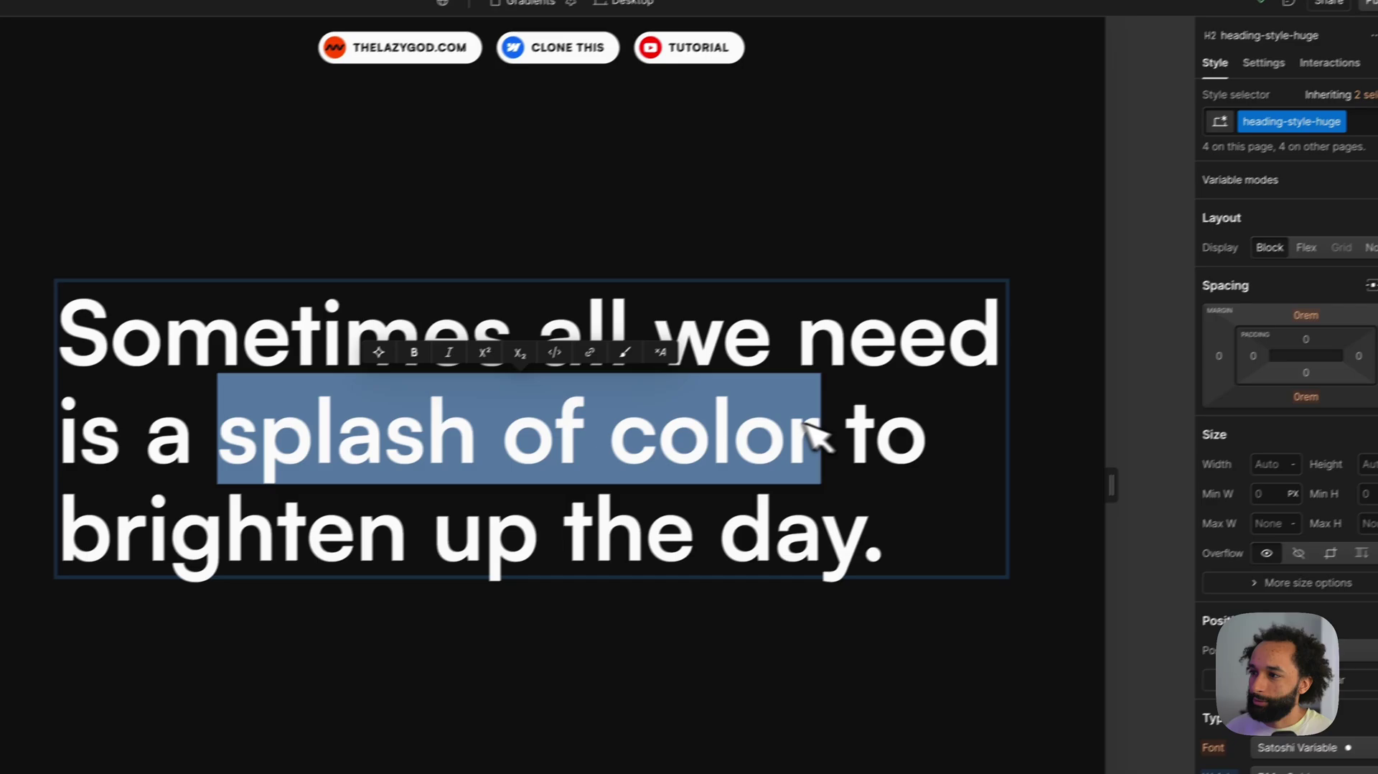
{"action": "left_click", "coordinate": [592, 364]}
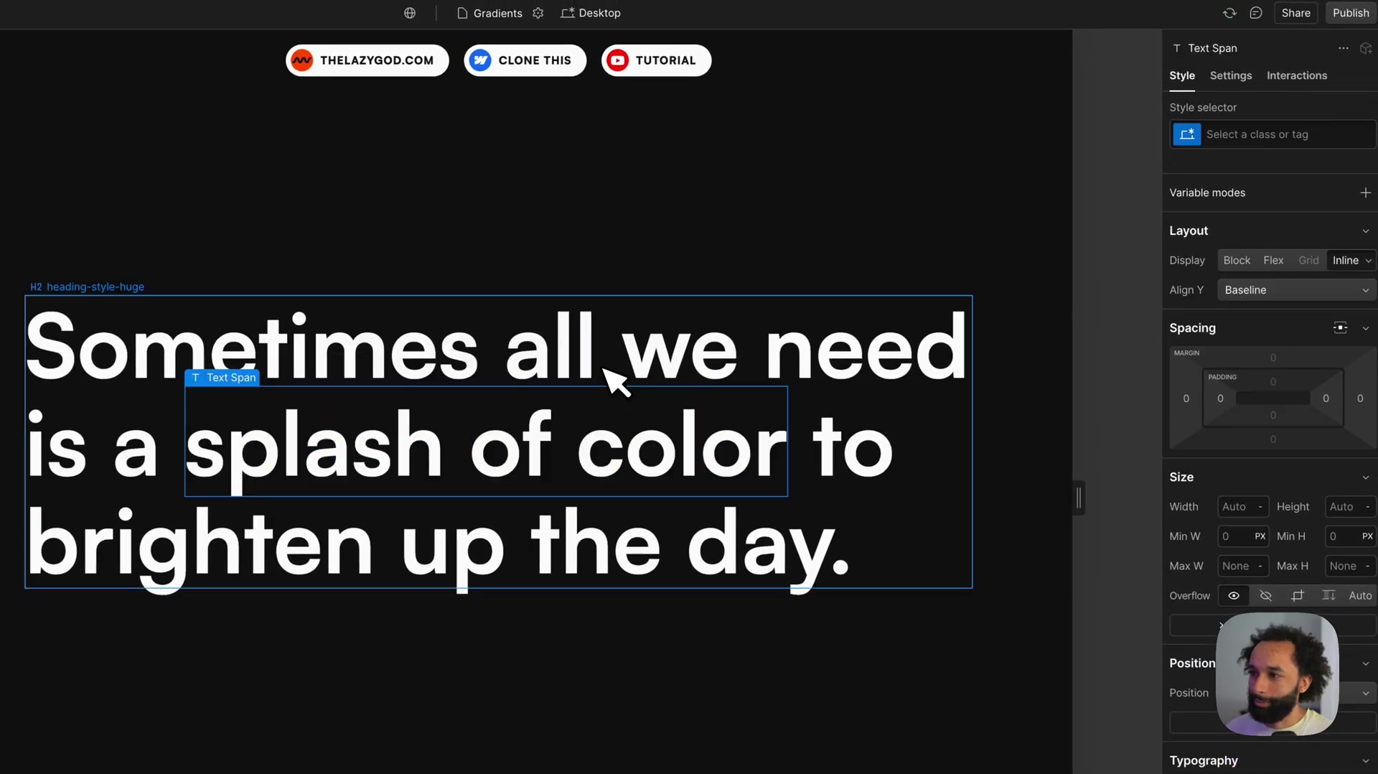
{"action": "left_click", "coordinate": [1260, 133]}
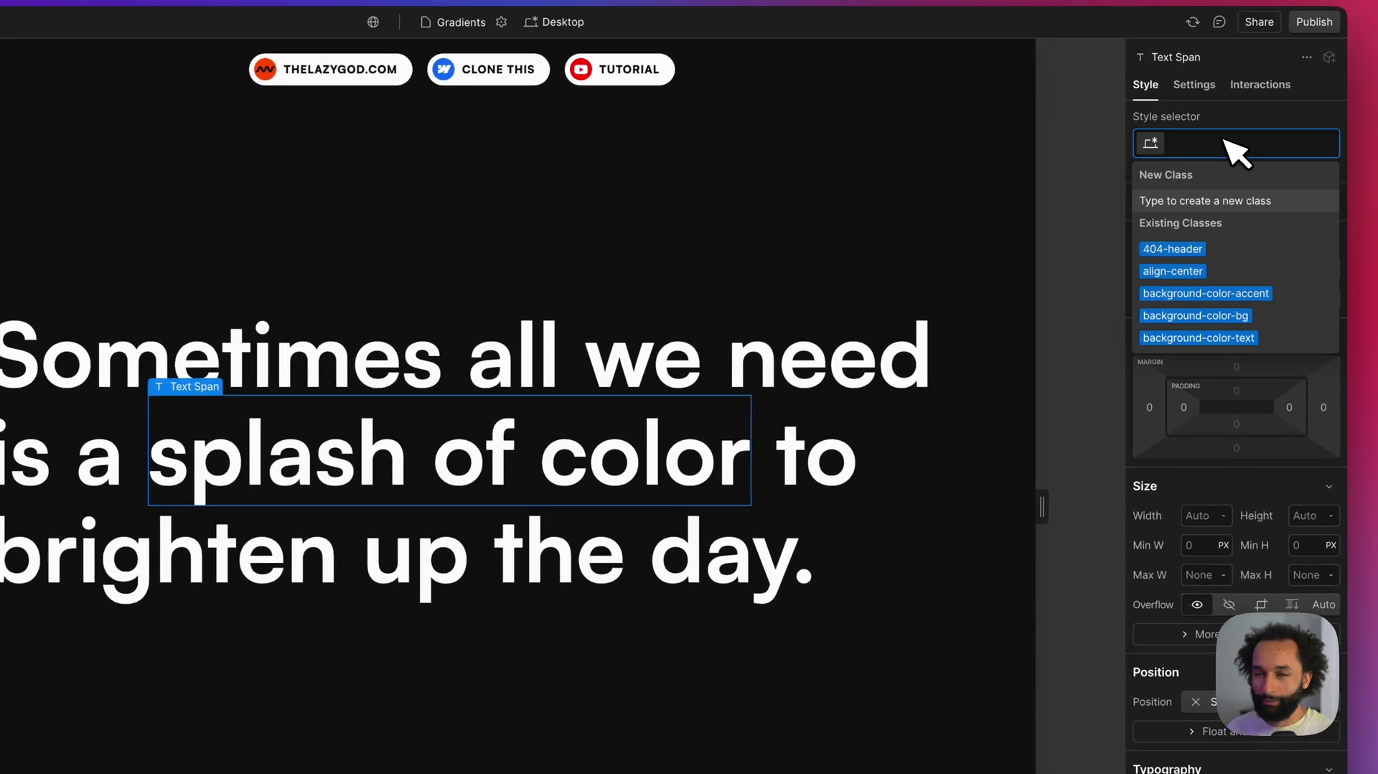
{"action": "type", "text": "tlg-gradient-green"}
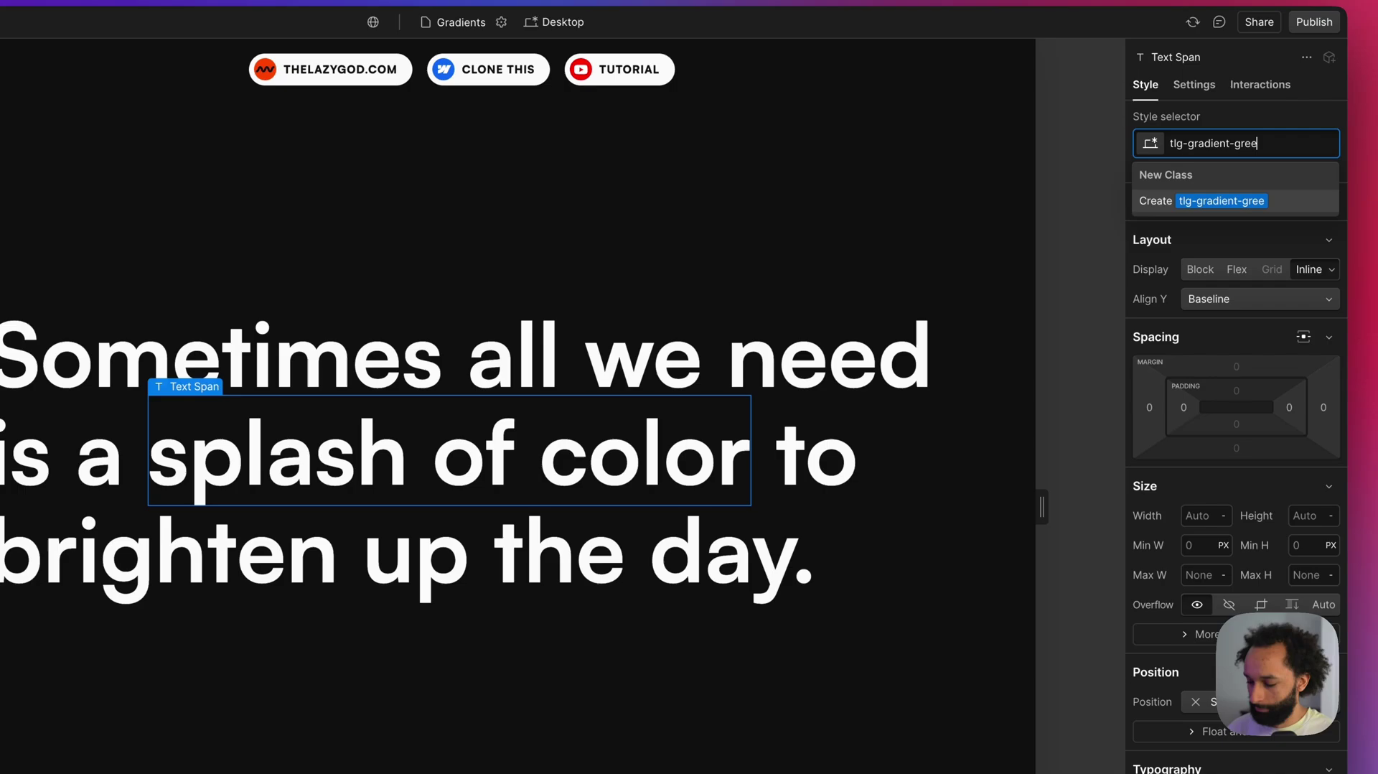
{"action": "key", "text": "Return"}
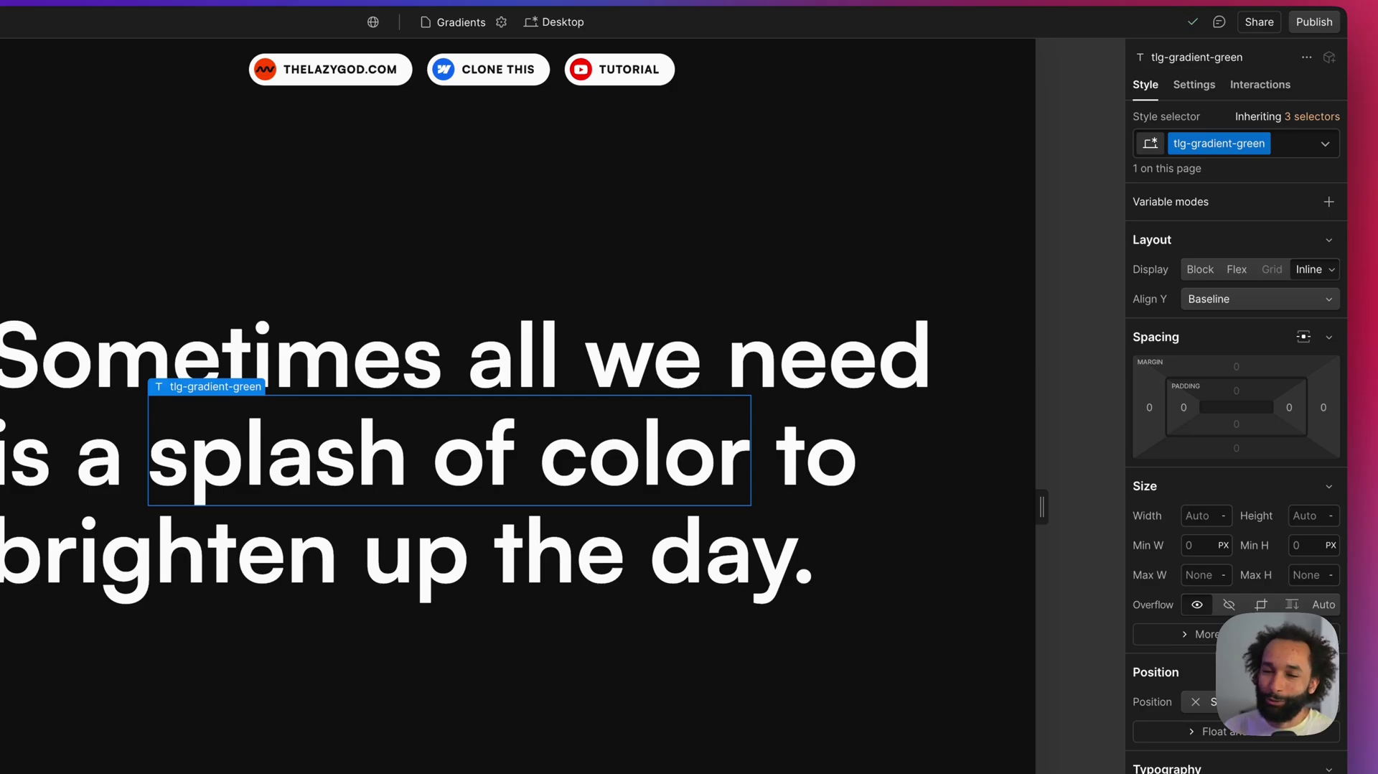
- Add a linear gradient background layer to the span, angled at 90 degrees
{"action": "scroll", "coordinate": [1256, 301], "scroll_direction": "down", "scroll_amount": 5}
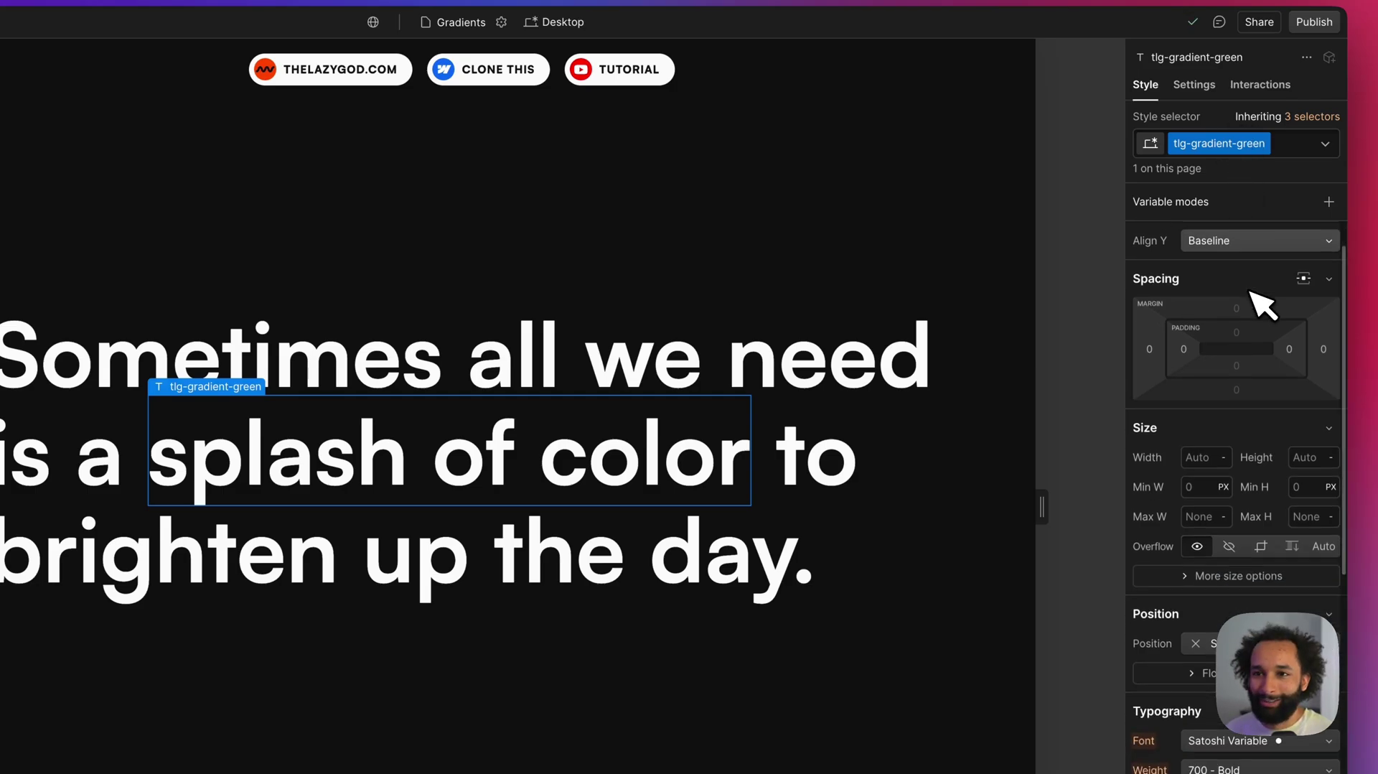
{"action": "scroll", "coordinate": [1261, 303], "scroll_direction": "down", "scroll_amount": 5}
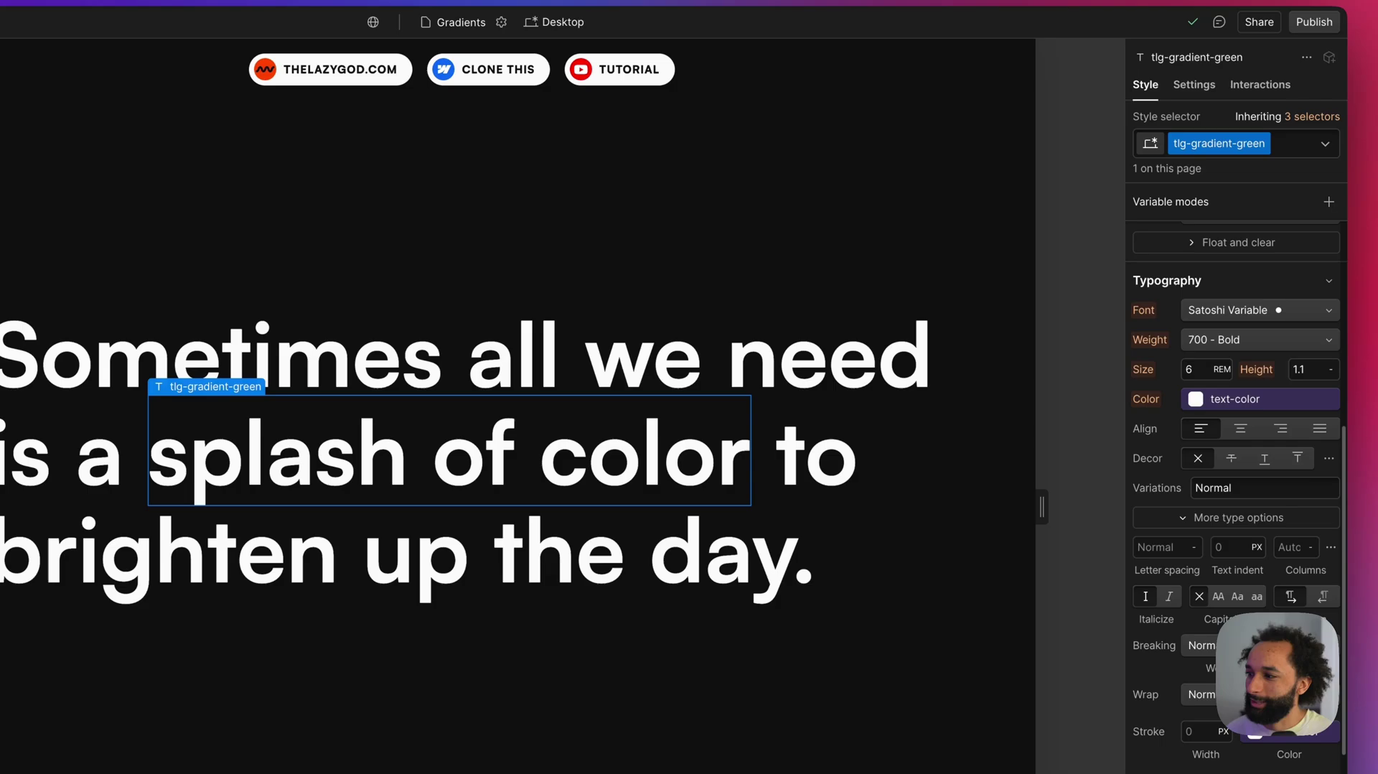
{"action": "scroll", "coordinate": [1249, 323], "scroll_direction": "down", "scroll_amount": 3}
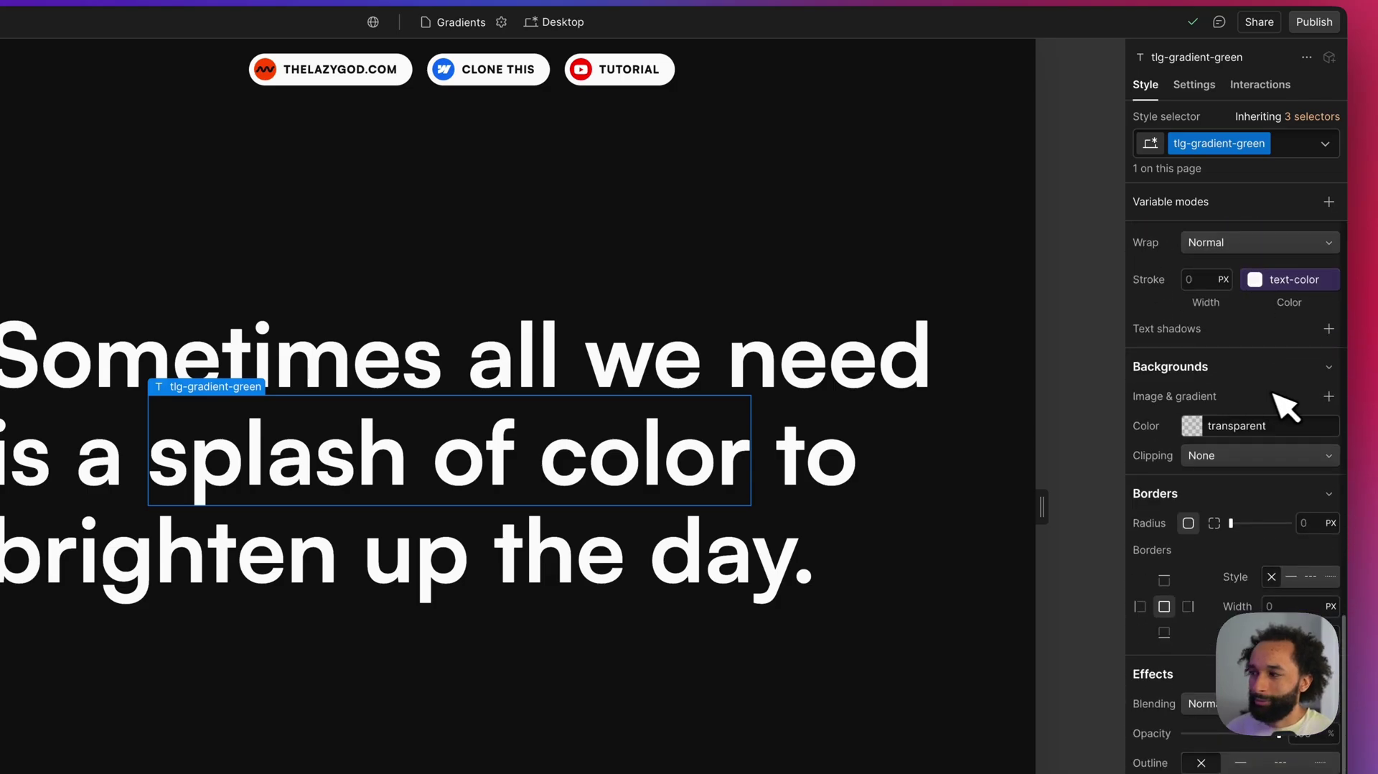
{"action": "left_click", "coordinate": [1328, 396]}
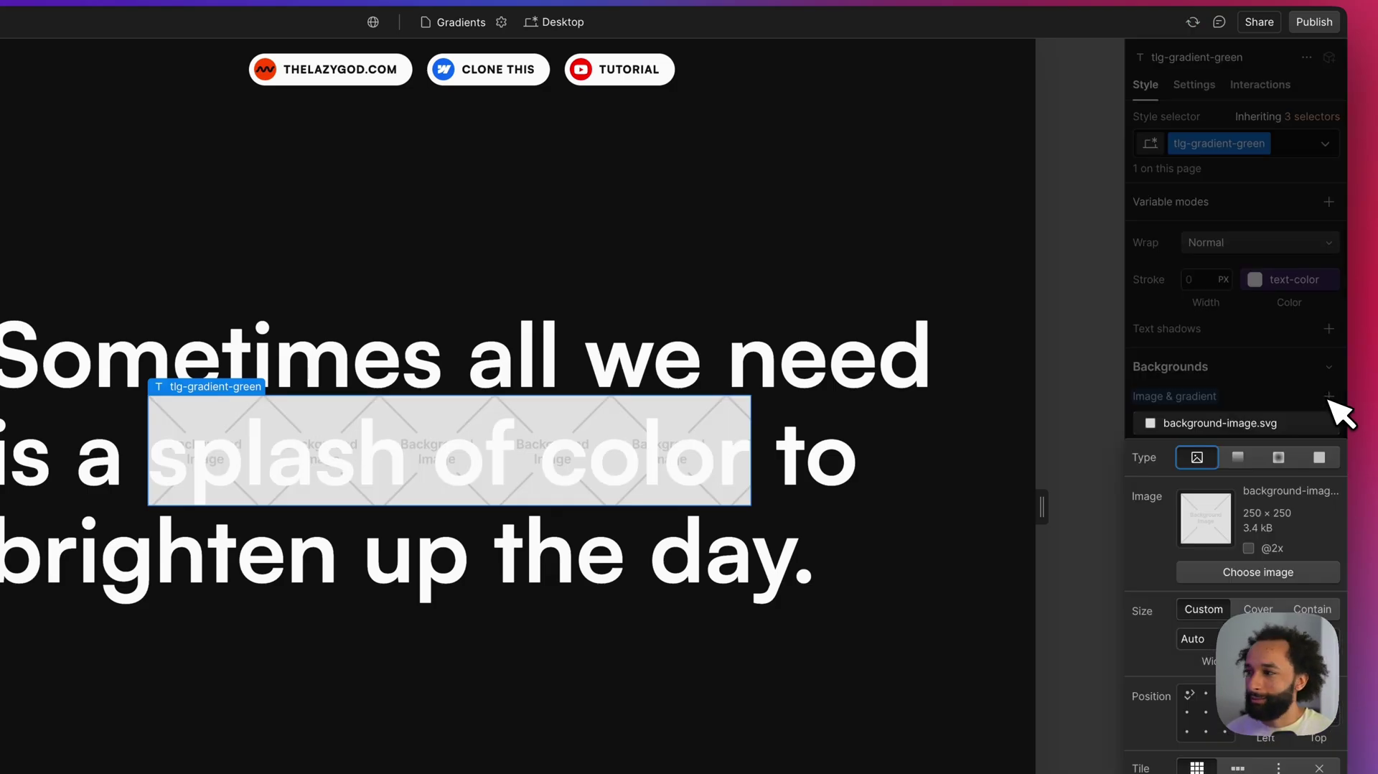
{"action": "left_click", "coordinate": [1237, 457]}
{"action": "left_click", "coordinate": [1194, 499]}
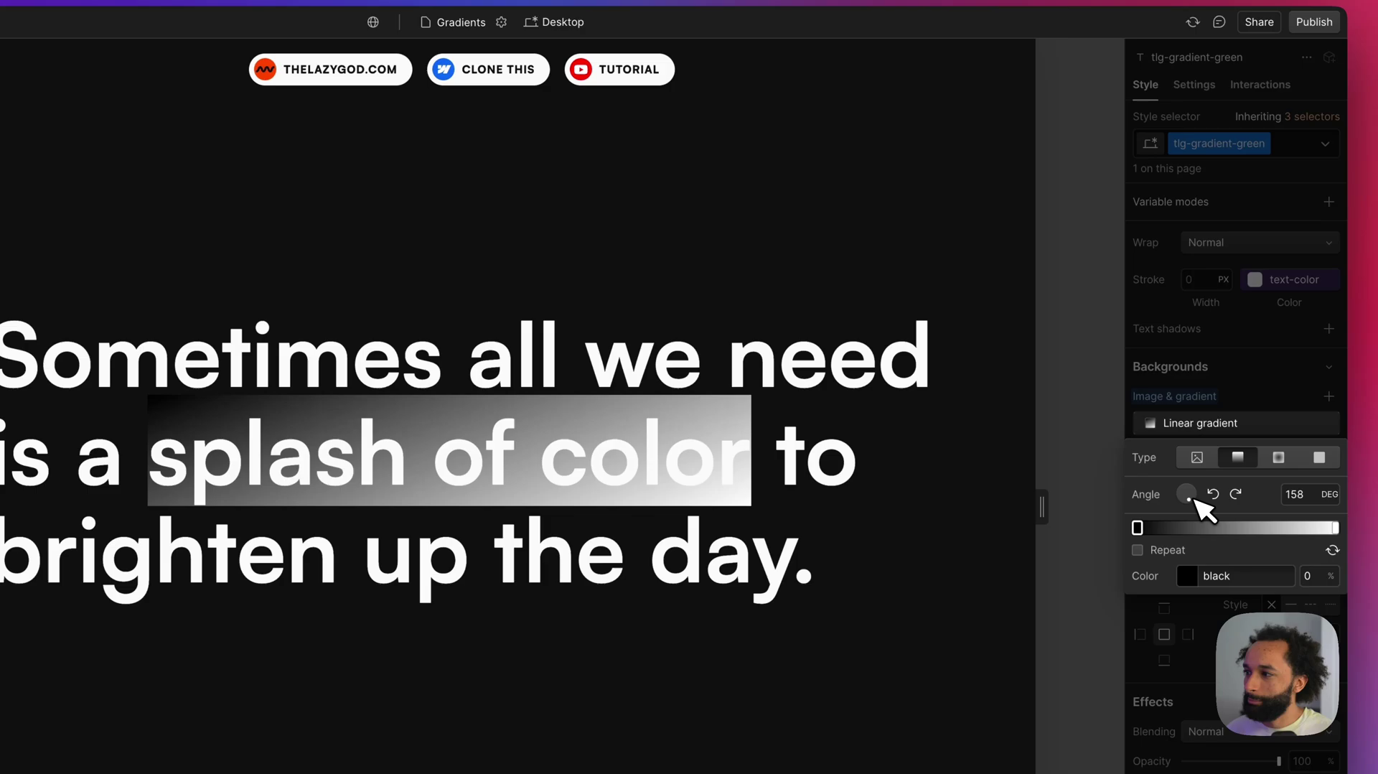
{"action": "left_click_drag", "start_coordinate": [1194, 501], "coordinate": [1210, 499]}
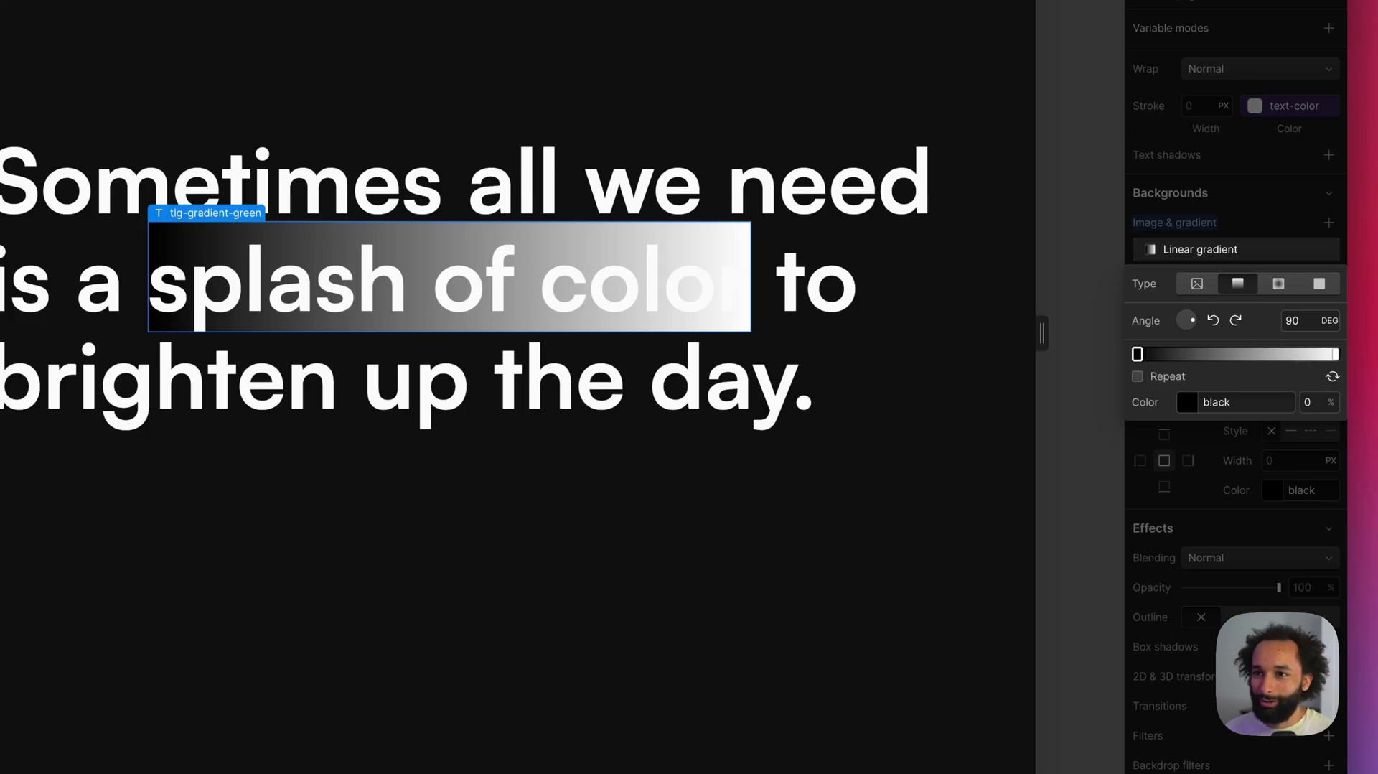
- Add a gradient stop at 75% and set it and the end stop to the text-color variable
{"action": "left_click", "coordinate": [1296, 353]}
{"action": "left_click", "coordinate": [1309, 402]}
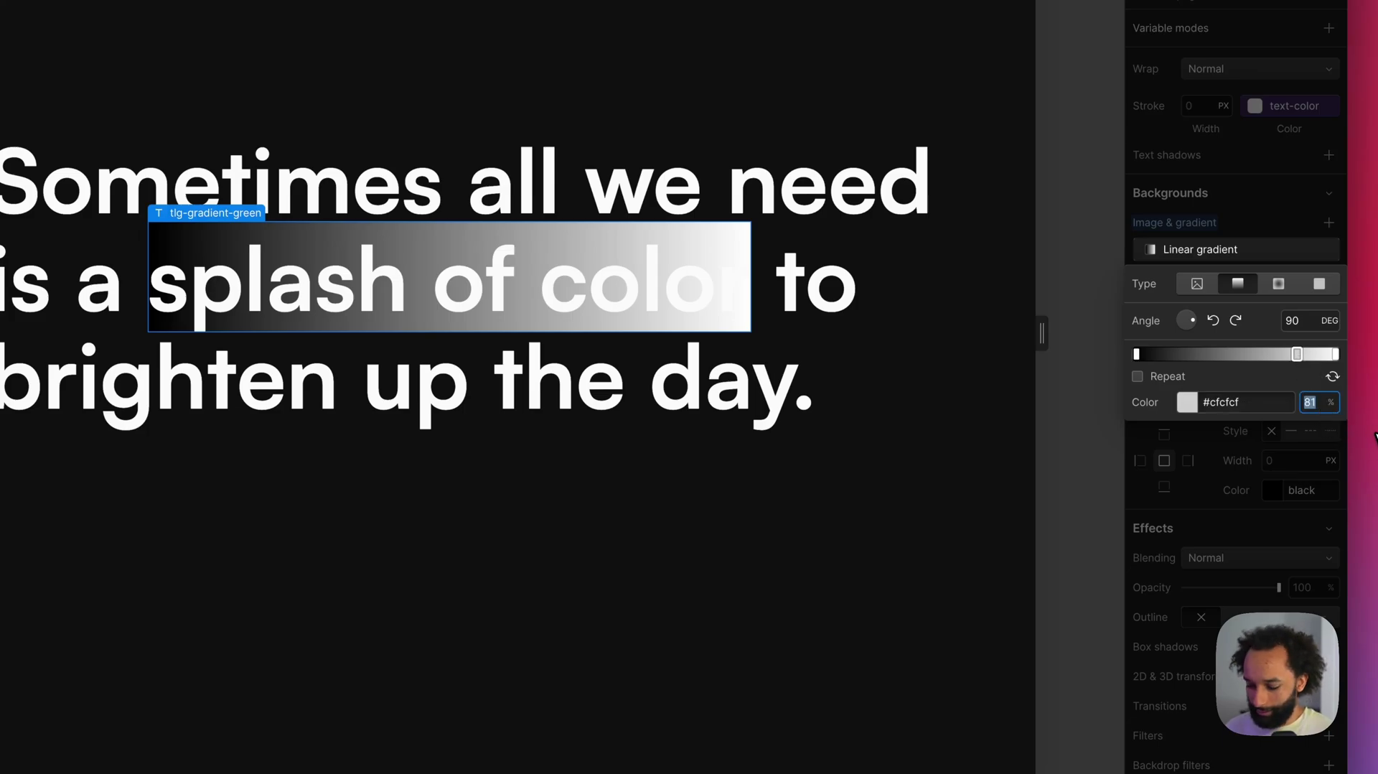
{"action": "key", "text": "Return"}
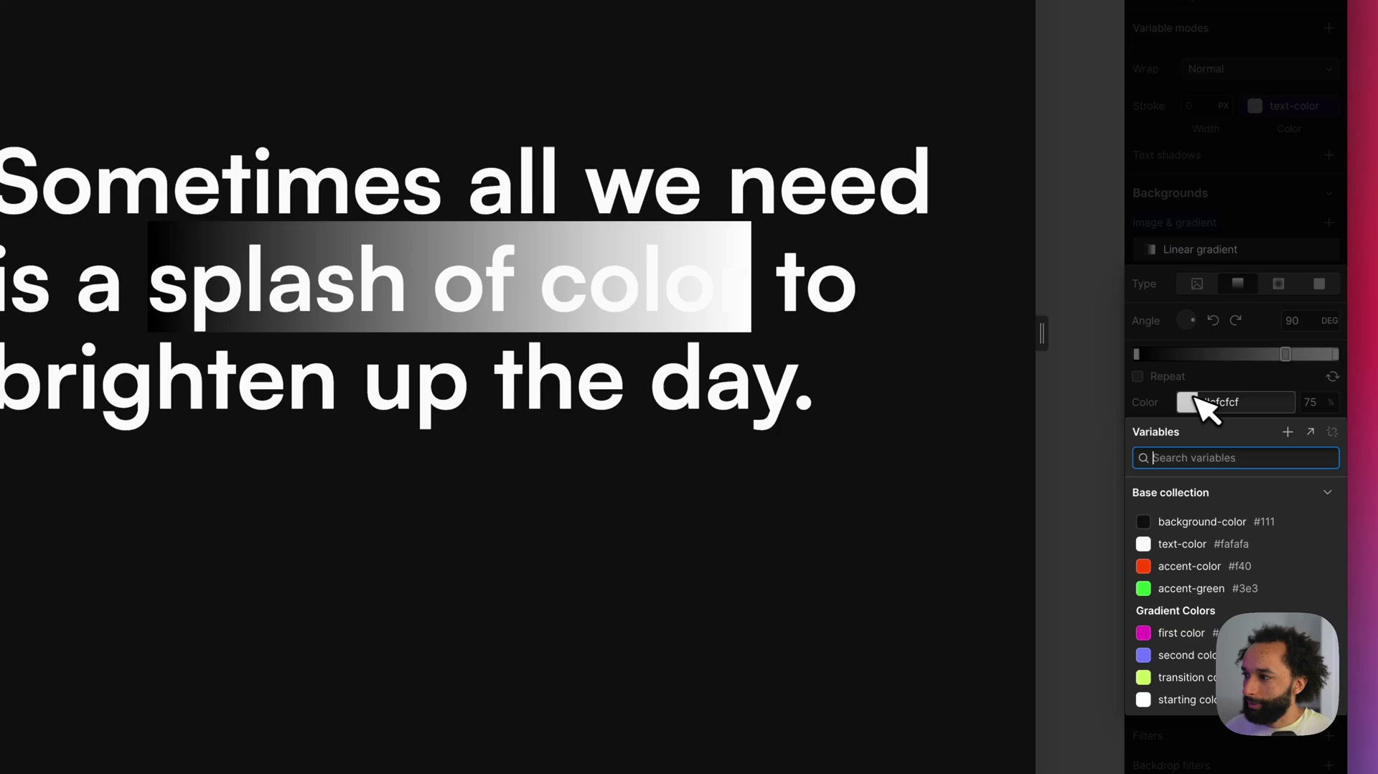
{"action": "left_click", "coordinate": [1197, 403]}
{"action": "left_click", "coordinate": [1222, 548]}
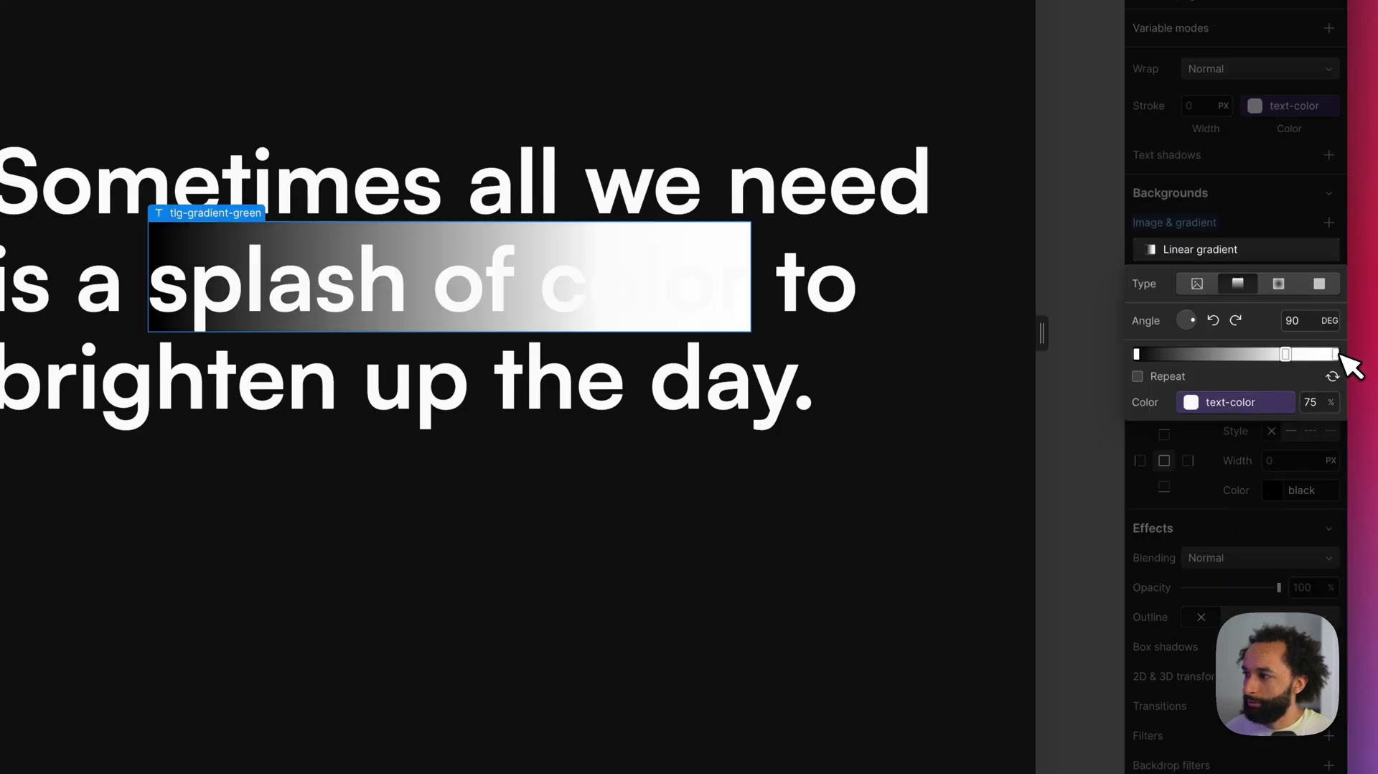
{"action": "left_click", "coordinate": [1334, 353]}
{"action": "left_click", "coordinate": [1187, 400]}
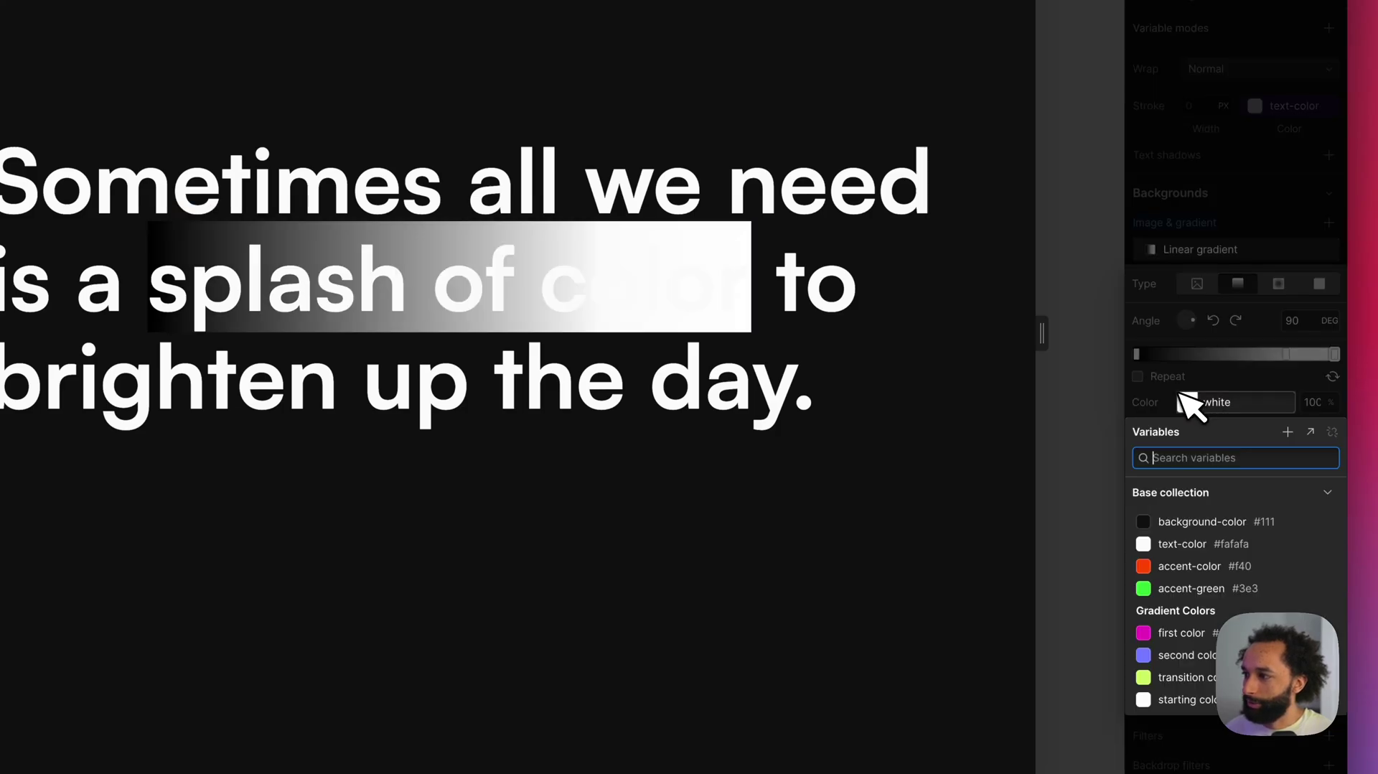
{"action": "left_click", "coordinate": [1208, 553]}
- Add a grey #5d5d5d gradient stop near the left and position it at 25%
{"action": "left_click", "coordinate": [1286, 353]}
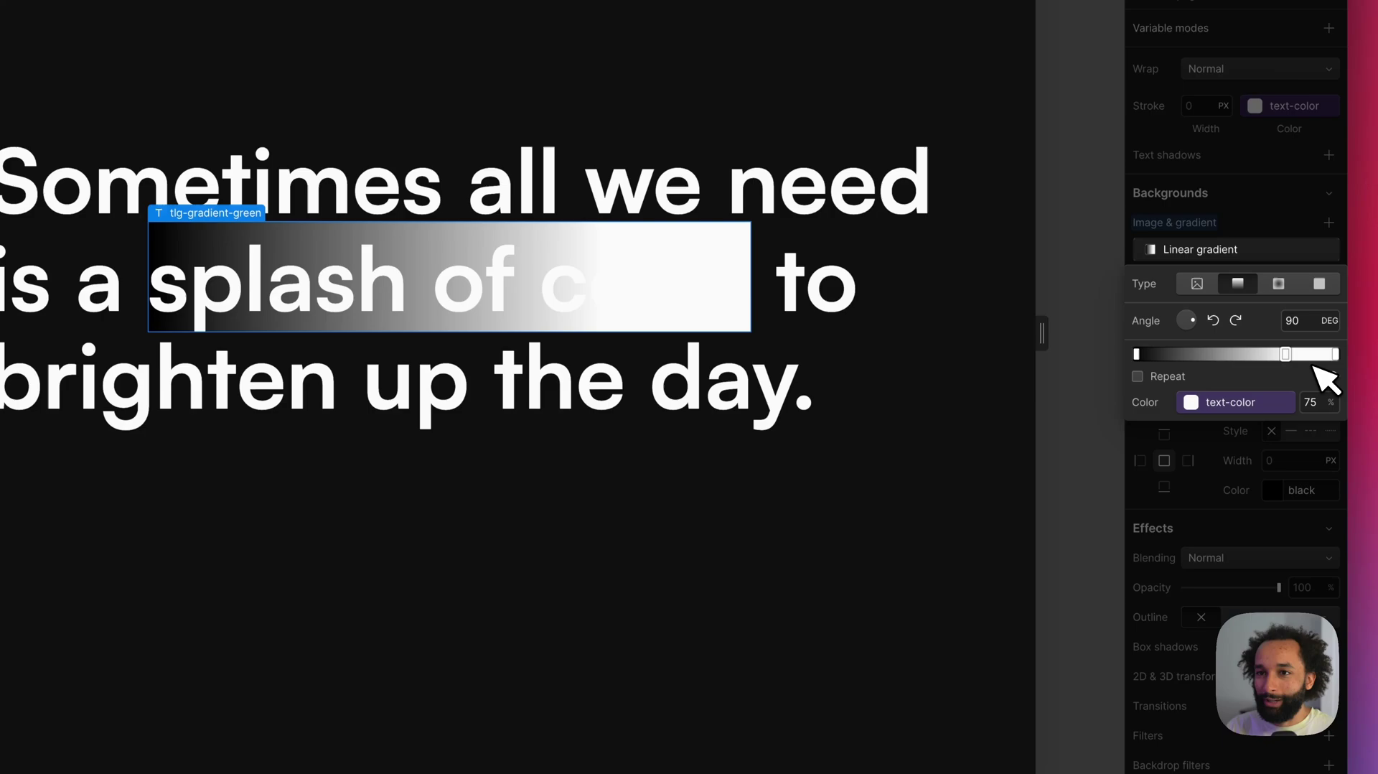
{"action": "left_click", "coordinate": [1192, 354]}
{"action": "left_click", "coordinate": [1309, 403]}
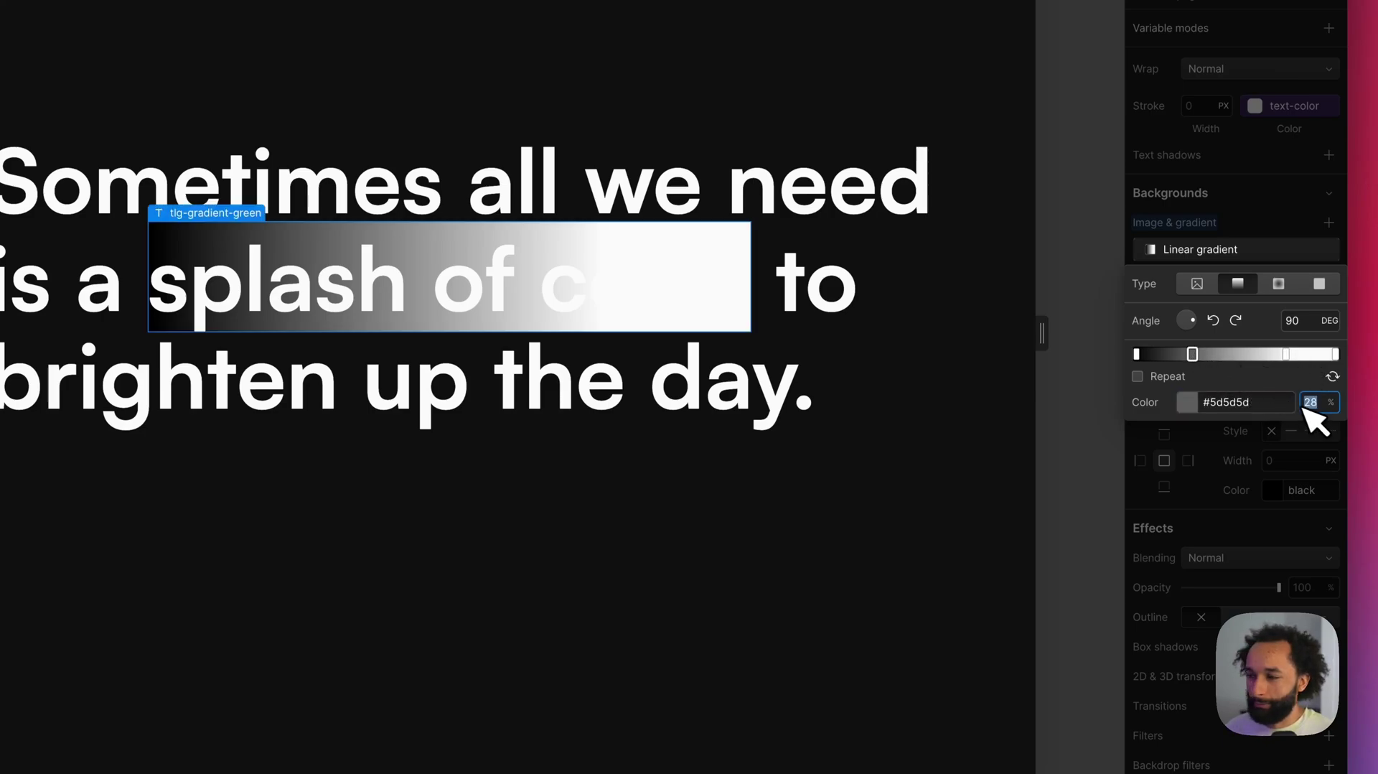
{"action": "type", "text": "25"}
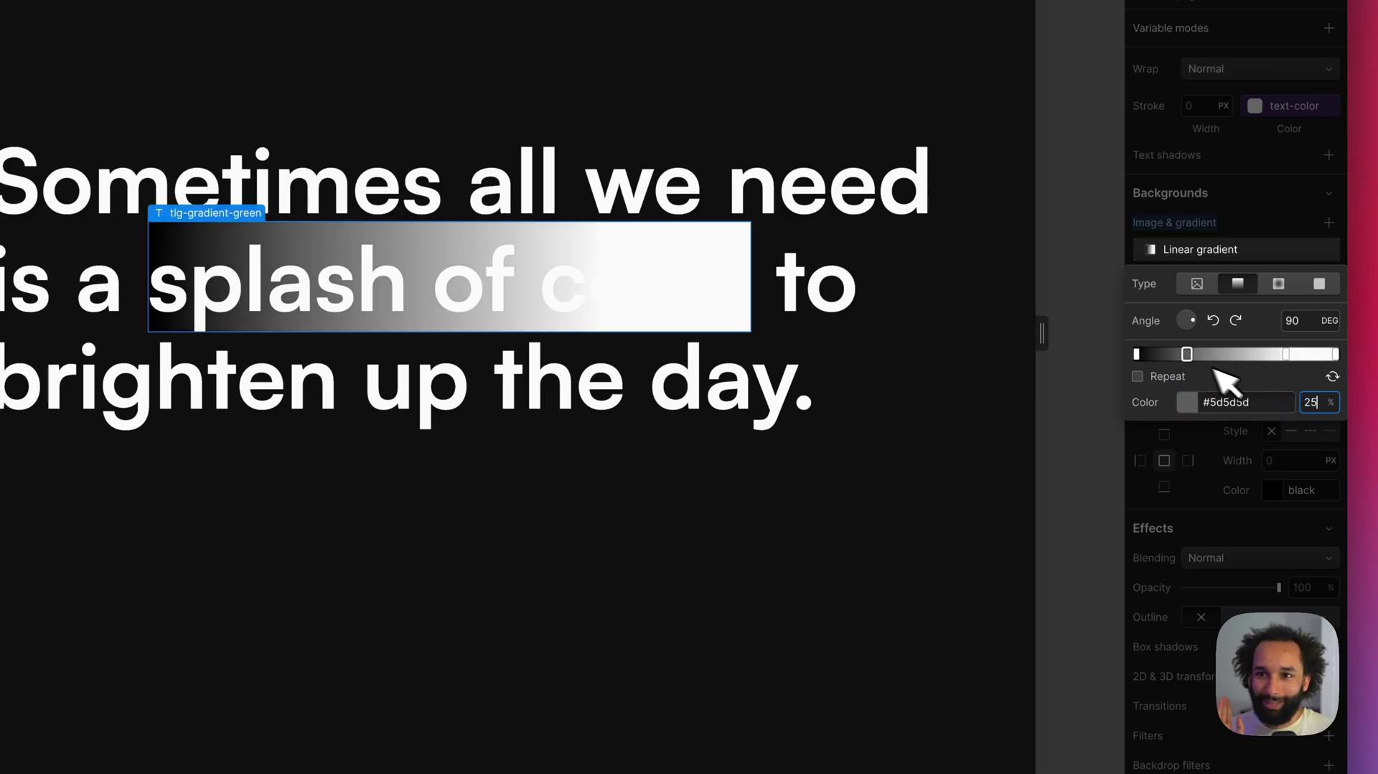
- Colour the first gradient stop bright green and the 25% stop blue-violet #6158ff
{"action": "left_click", "coordinate": [1137, 353]}
{"action": "left_click", "coordinate": [1187, 402]}
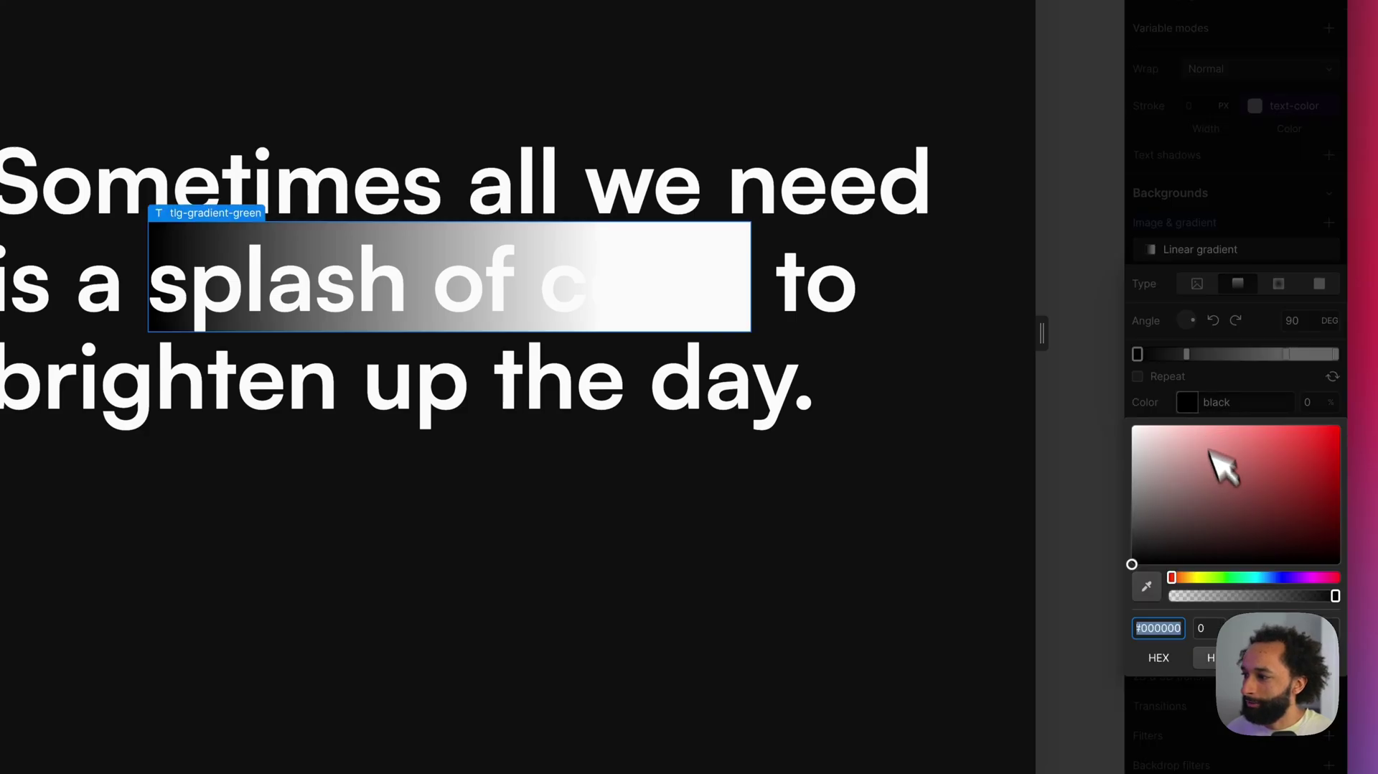
{"action": "left_click", "coordinate": [1229, 573]}
{"action": "left_click", "coordinate": [1303, 466]}
{"action": "left_click", "coordinate": [1243, 401]}
{"action": "left_click", "coordinate": [1187, 354]}
{"action": "left_click", "coordinate": [1191, 403]}
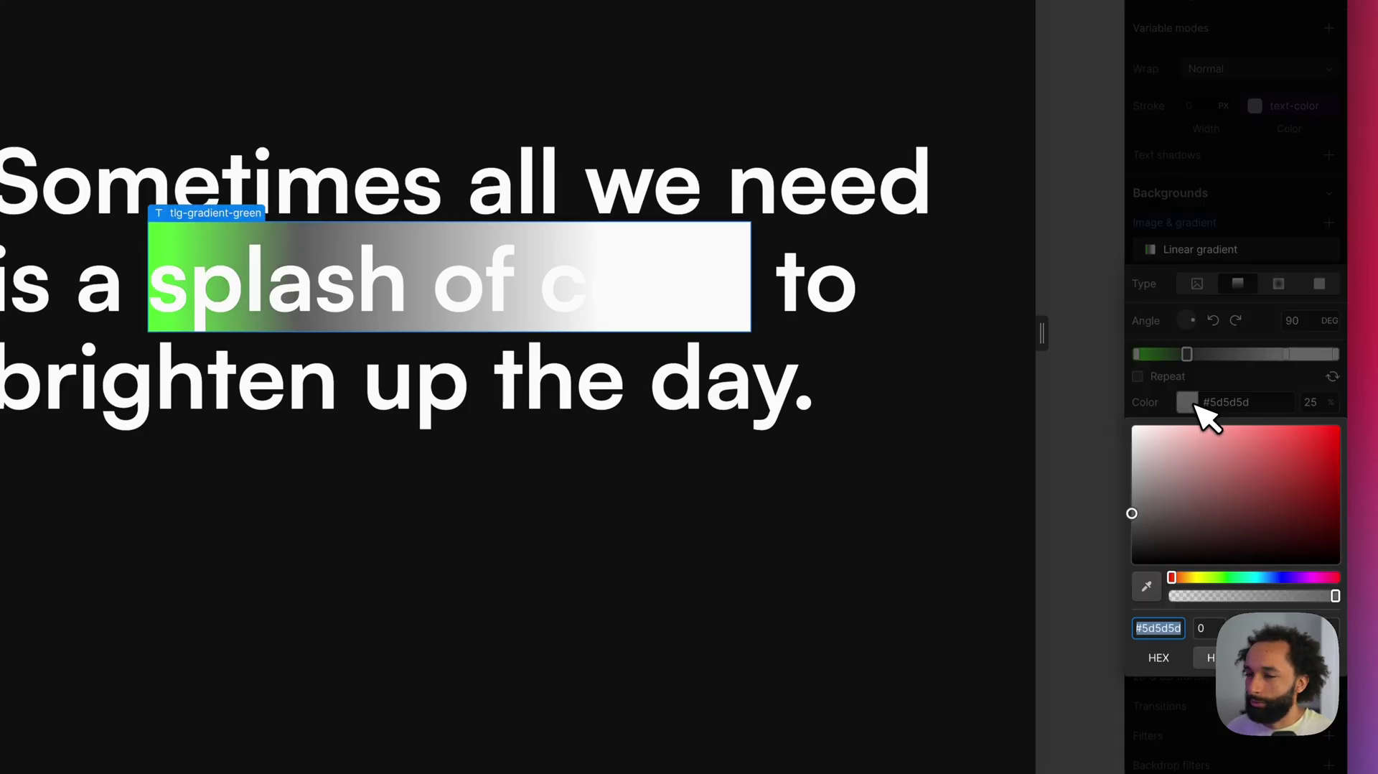
{"action": "left_click", "coordinate": [1283, 577]}
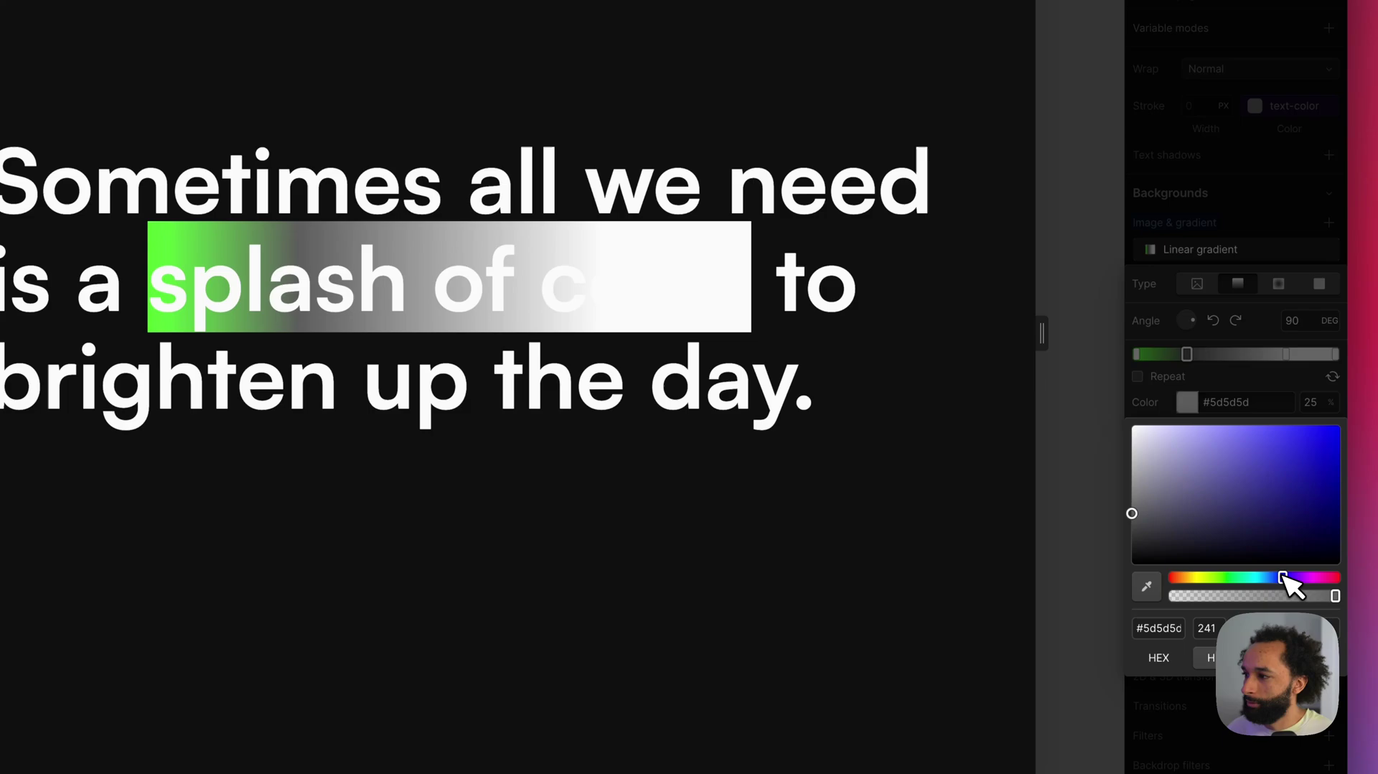
{"action": "left_click_drag", "start_coordinate": [1277, 434], "coordinate": [1268, 424]}
{"action": "left_click", "coordinate": [1186, 354]}
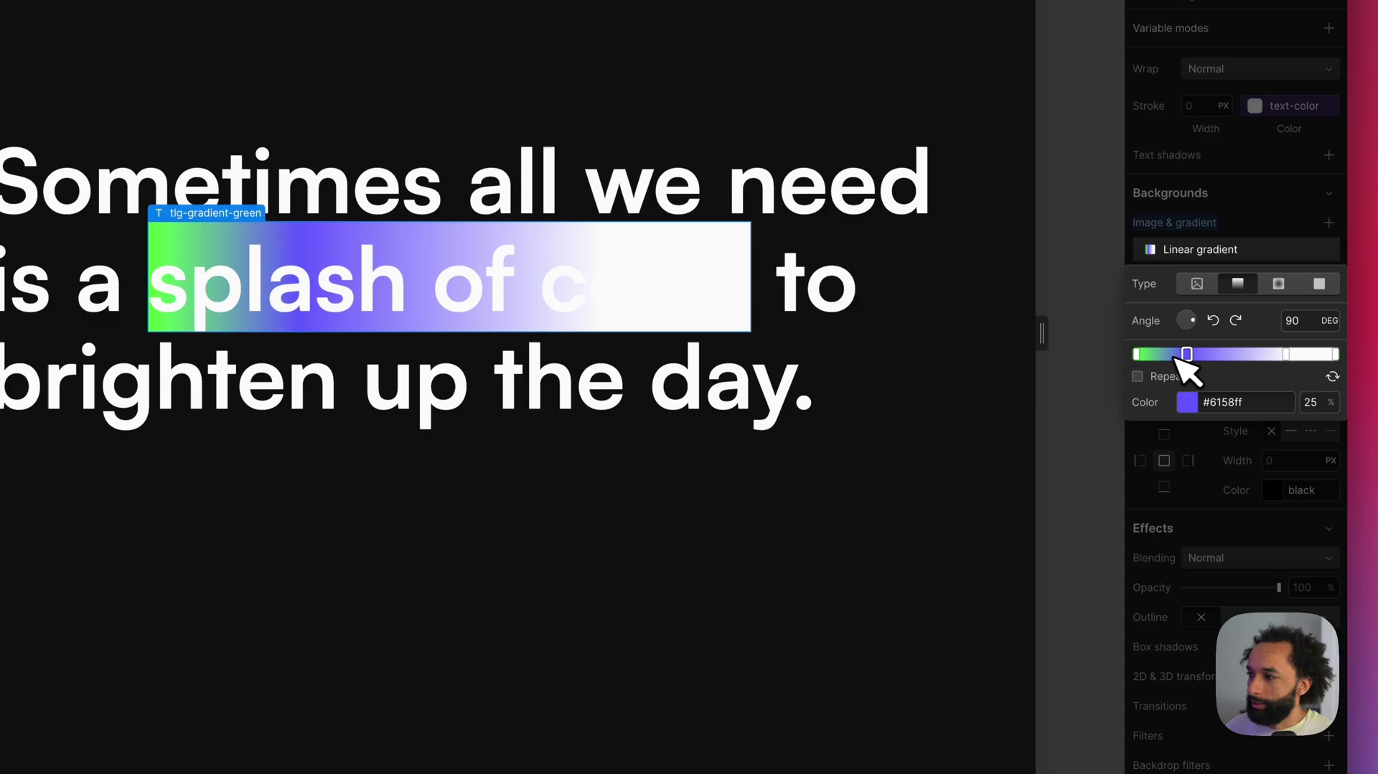
- Add a pink stop at 53% and clip the gradient background to the text
{"action": "left_click", "coordinate": [1240, 355]}
{"action": "left_click_drag", "start_coordinate": [1245, 353], "coordinate": [1247, 354]}
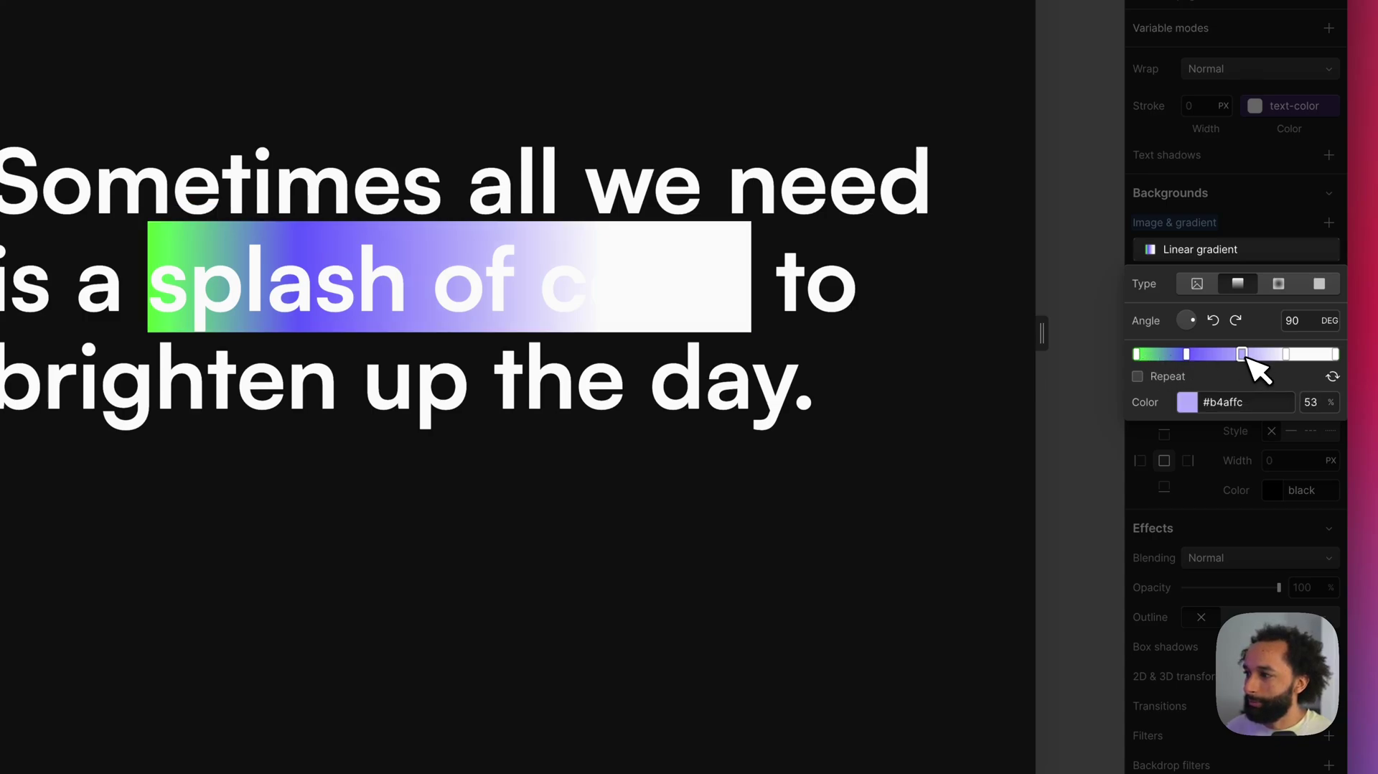
{"action": "left_click", "coordinate": [1188, 403]}
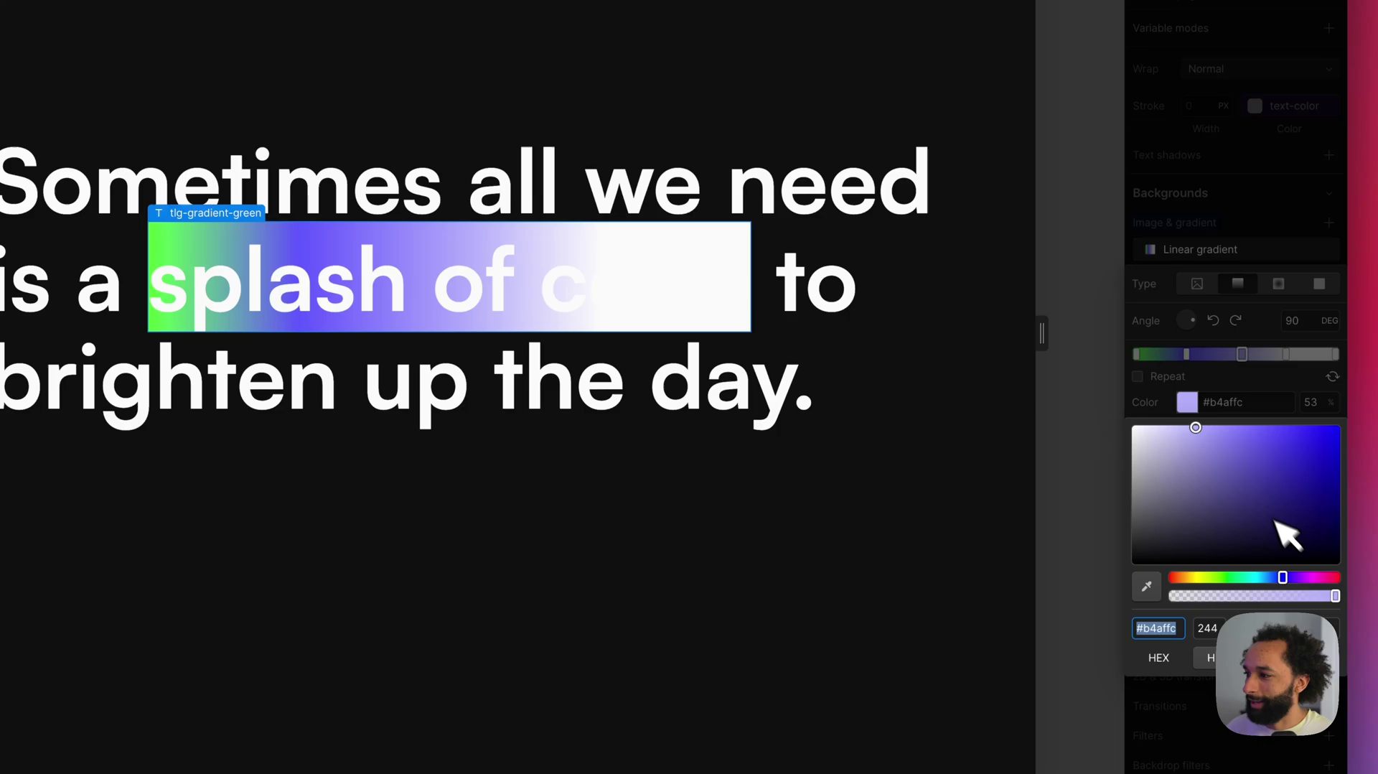
{"action": "left_click_drag", "start_coordinate": [1306, 577], "coordinate": [1311, 577]}
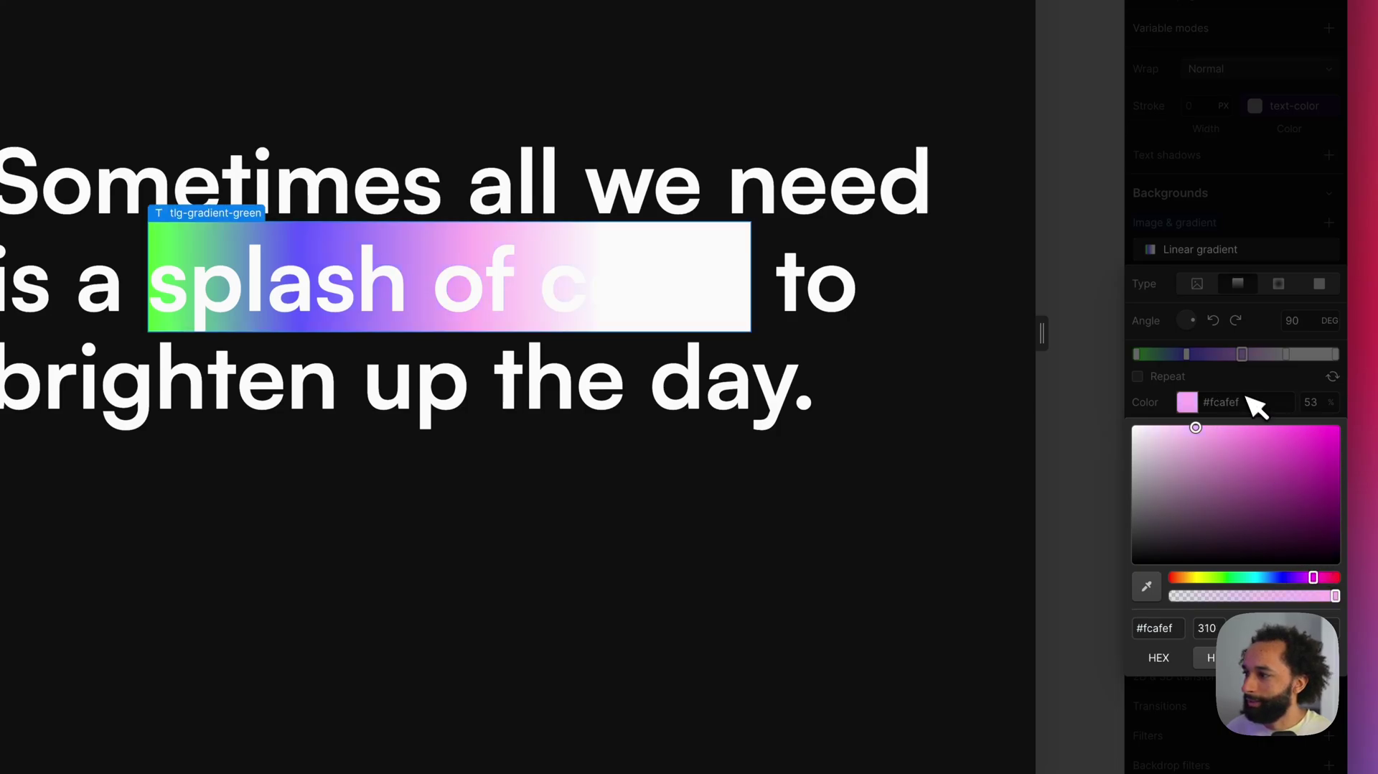
{"action": "left_click", "coordinate": [795, 271]}
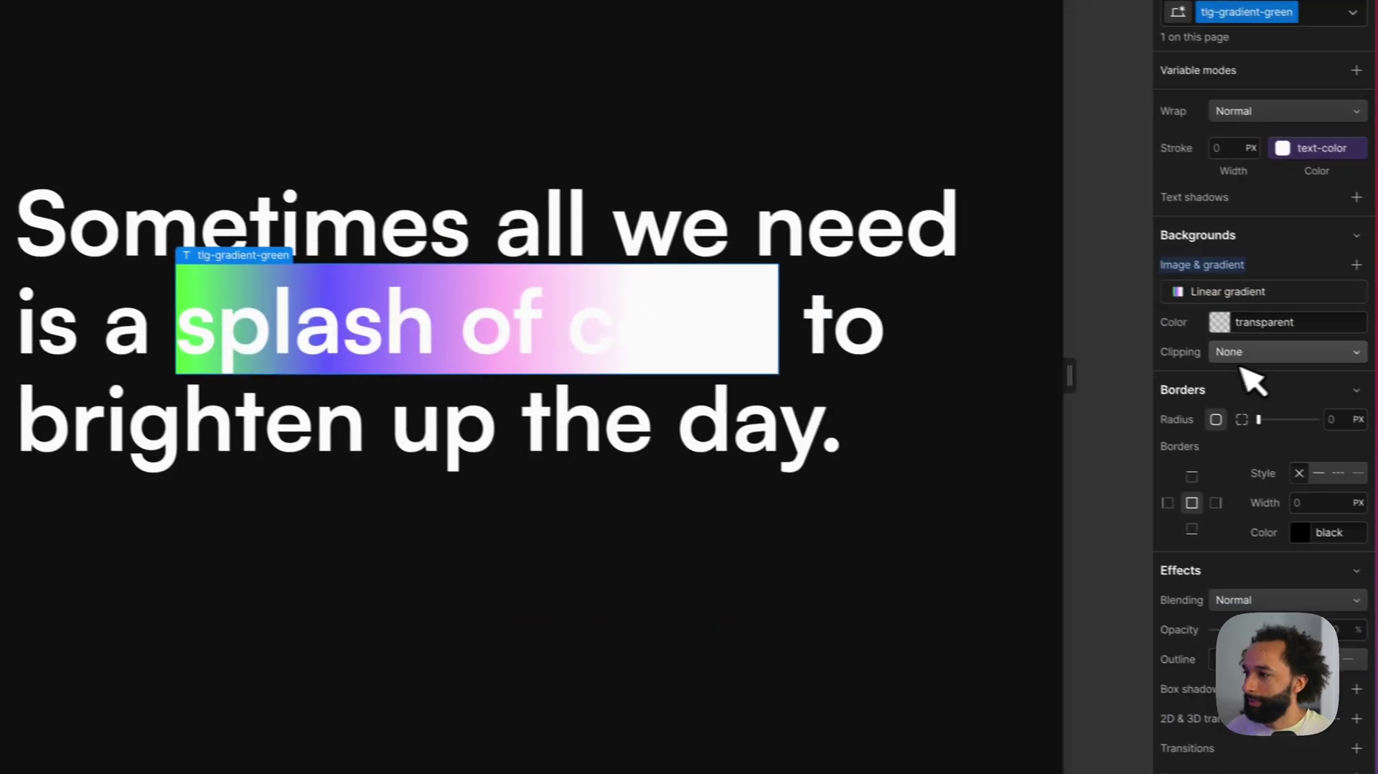
{"action": "left_click", "coordinate": [1245, 348]}
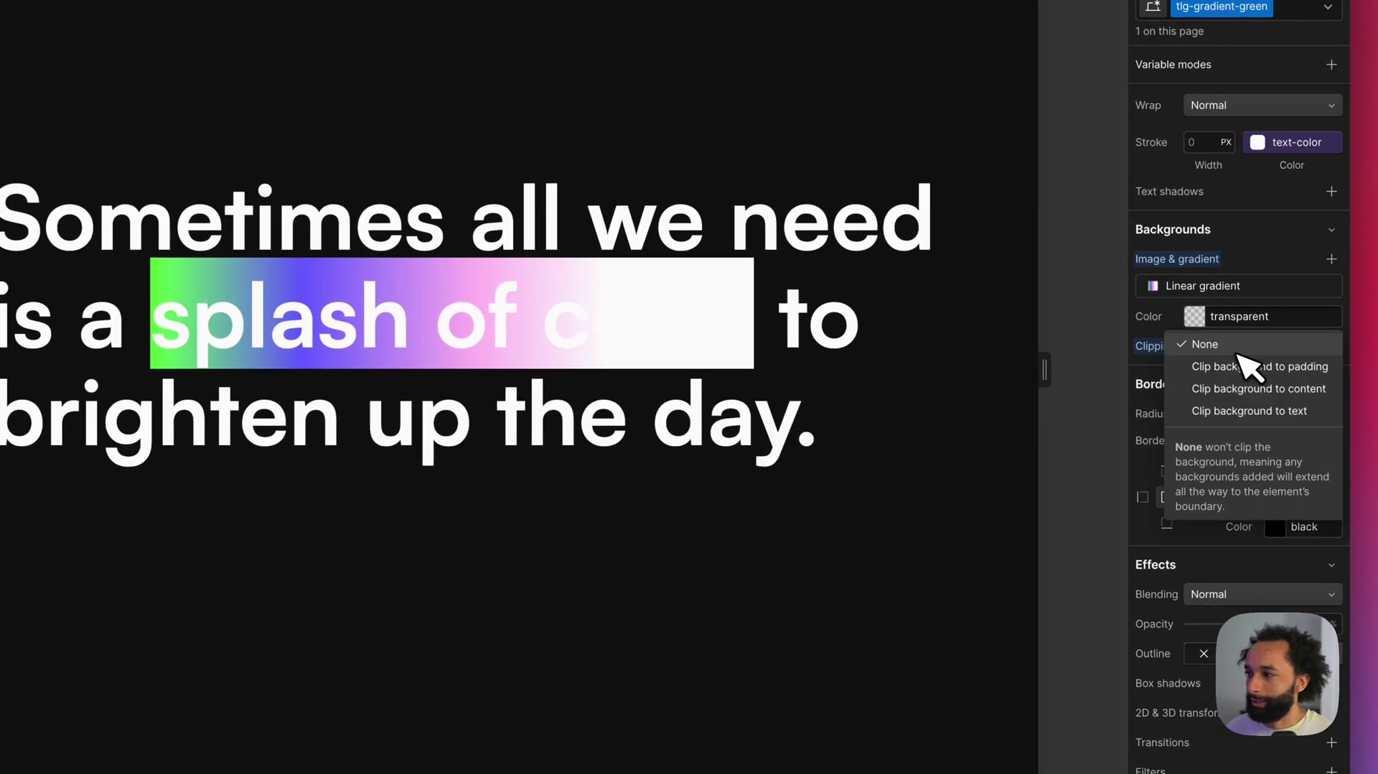
{"action": "left_click", "coordinate": [1247, 410]}
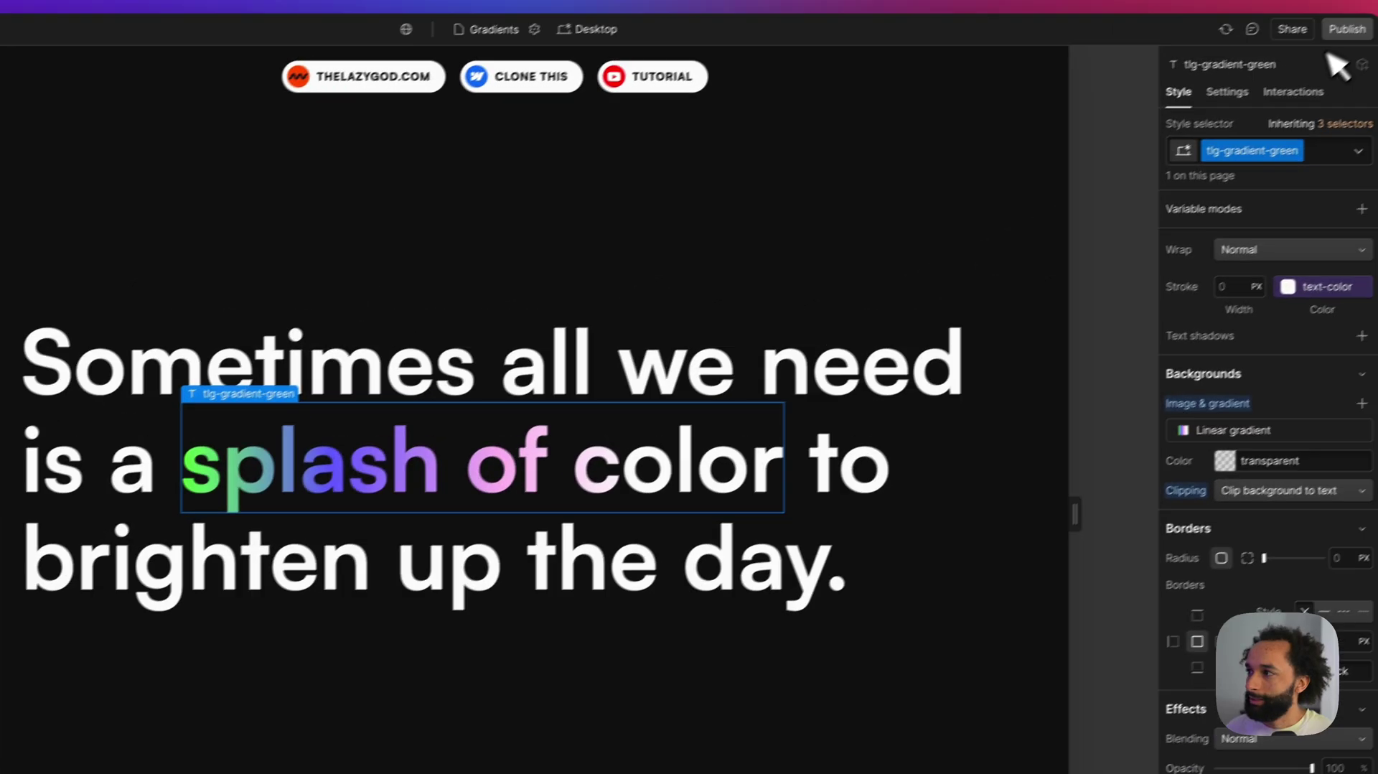
- Publish the site to staging and scroll the live page to watch 'splash of color' animate
{"action": "left_click", "coordinate": [1339, 24]}
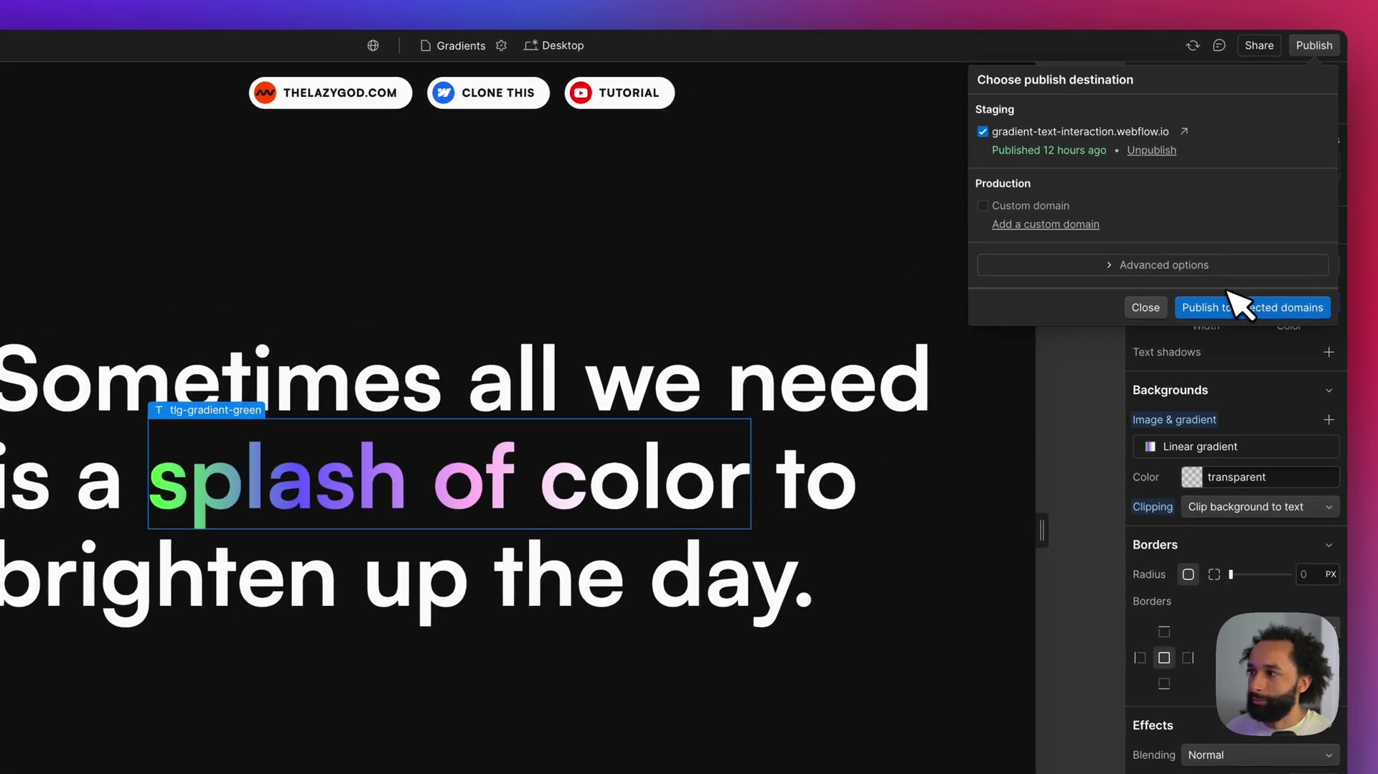
{"action": "left_click", "coordinate": [1240, 307]}
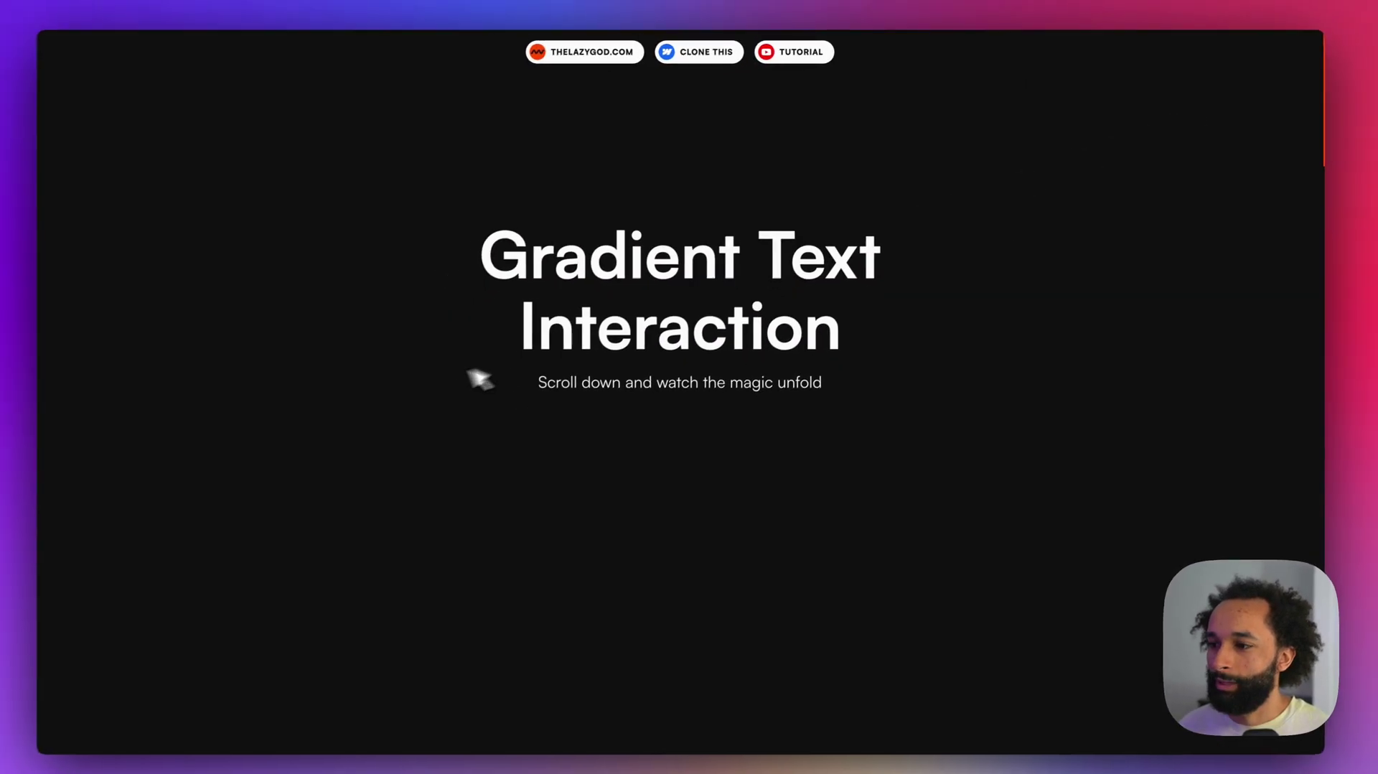
{"action": "scroll", "coordinate": [476, 381], "scroll_direction": "down", "scroll_amount": 5}
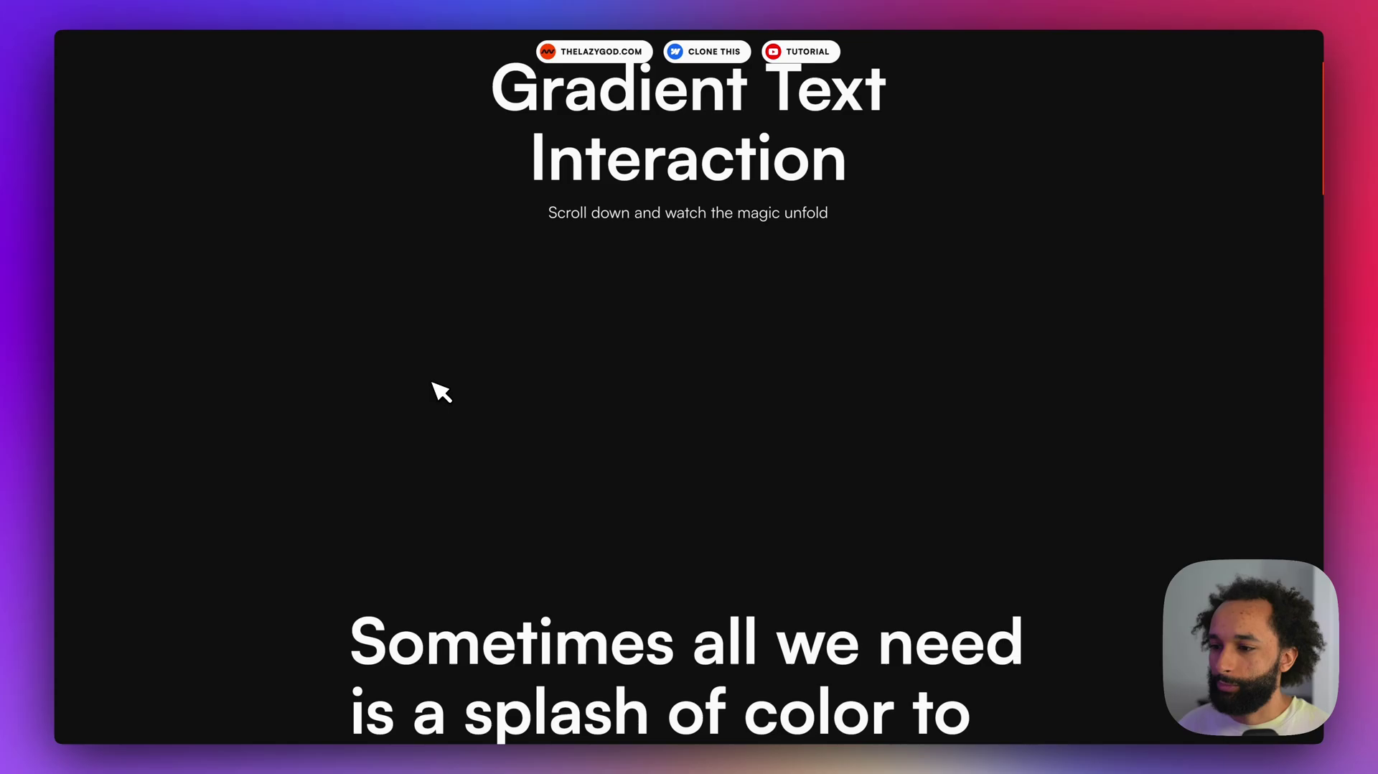
{"action": "scroll", "coordinate": [441, 392], "scroll_direction": "down", "scroll_amount": 3}
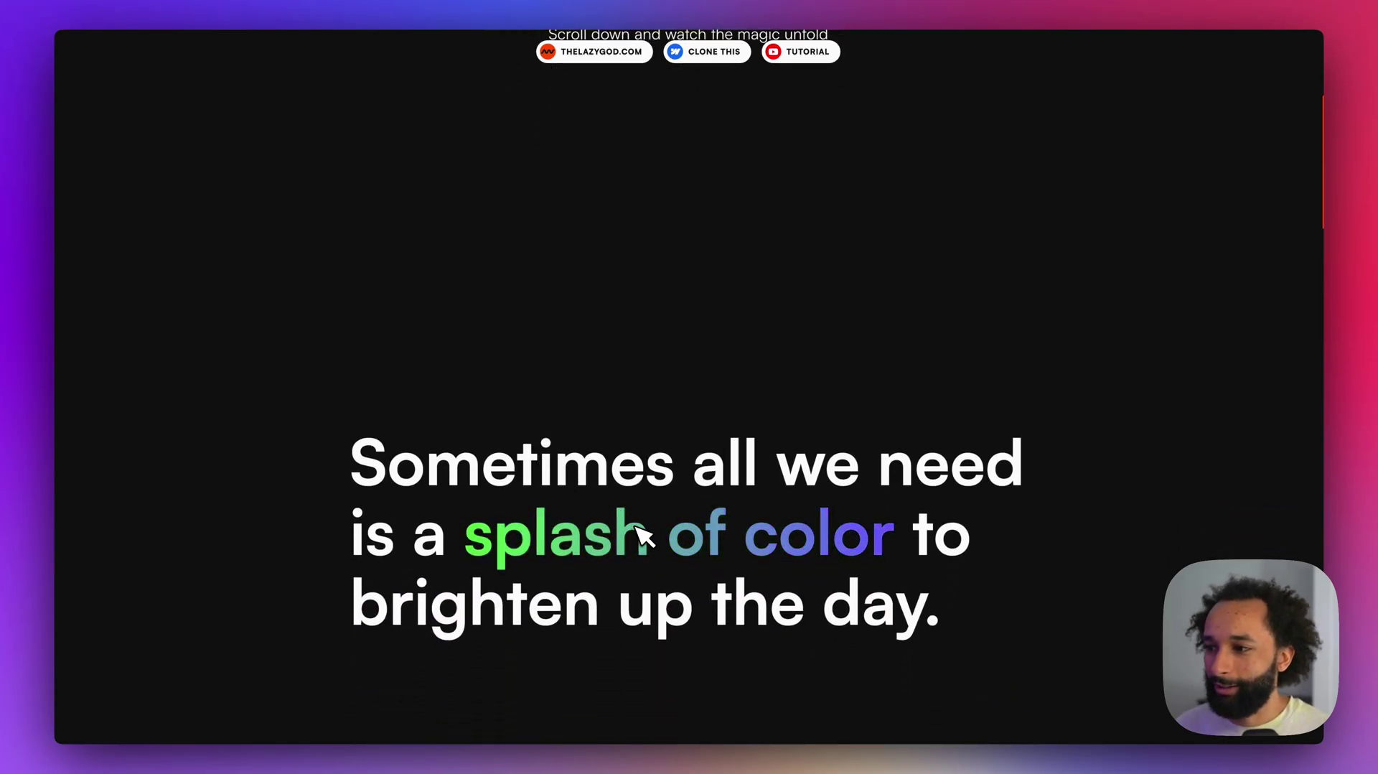
{"action": "scroll", "coordinate": [789, 507], "scroll_direction": "up", "scroll_amount": 3}
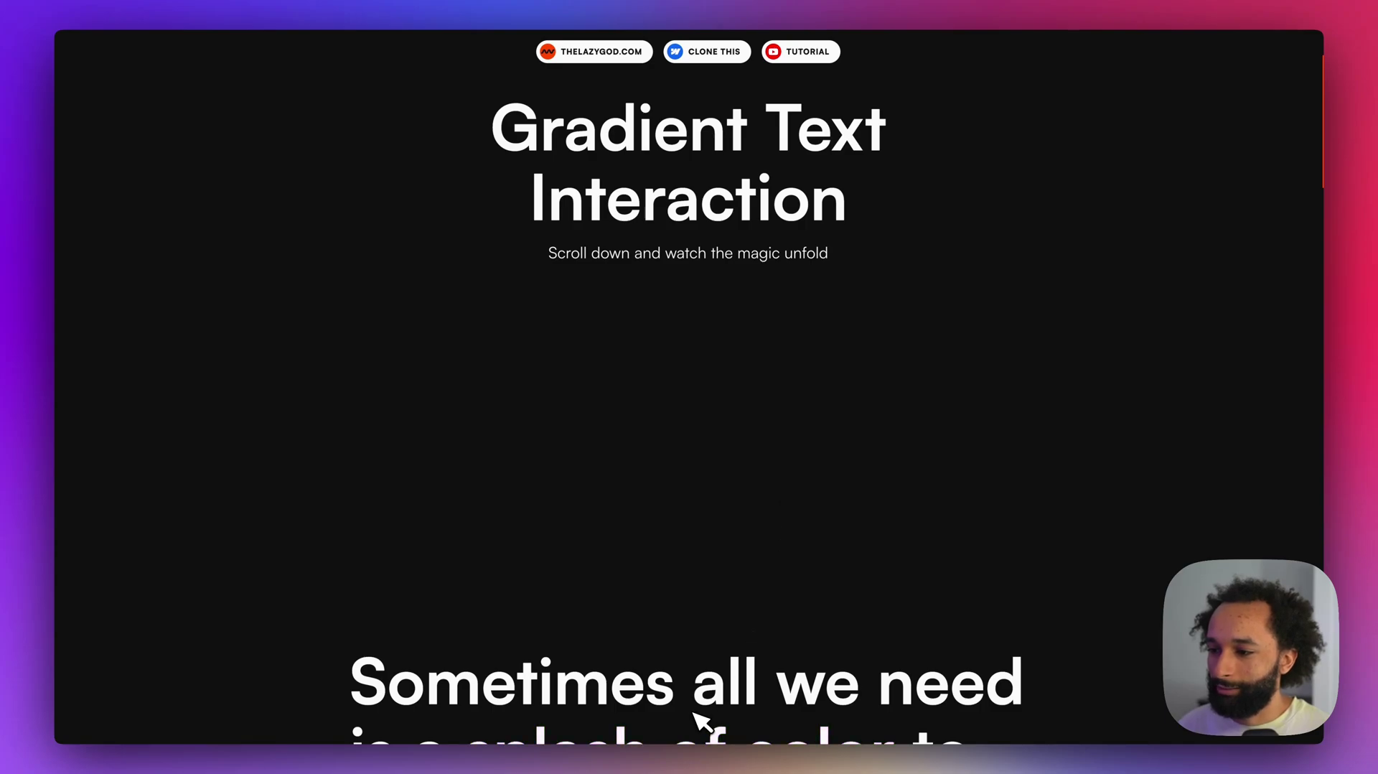
{"action": "scroll", "coordinate": [695, 714], "scroll_direction": "down", "scroll_amount": 1}
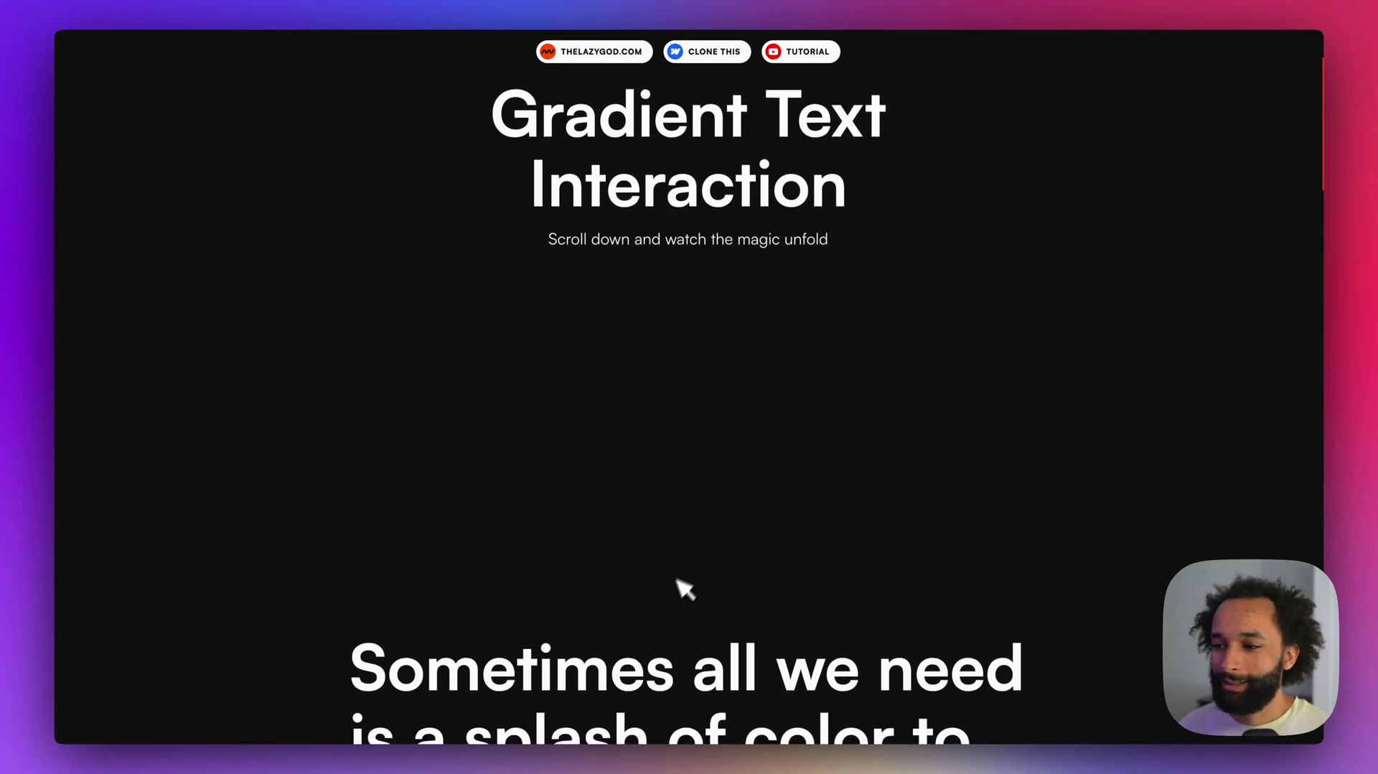
{"action": "scroll", "coordinate": [694, 568], "scroll_direction": "down", "scroll_amount": 3}
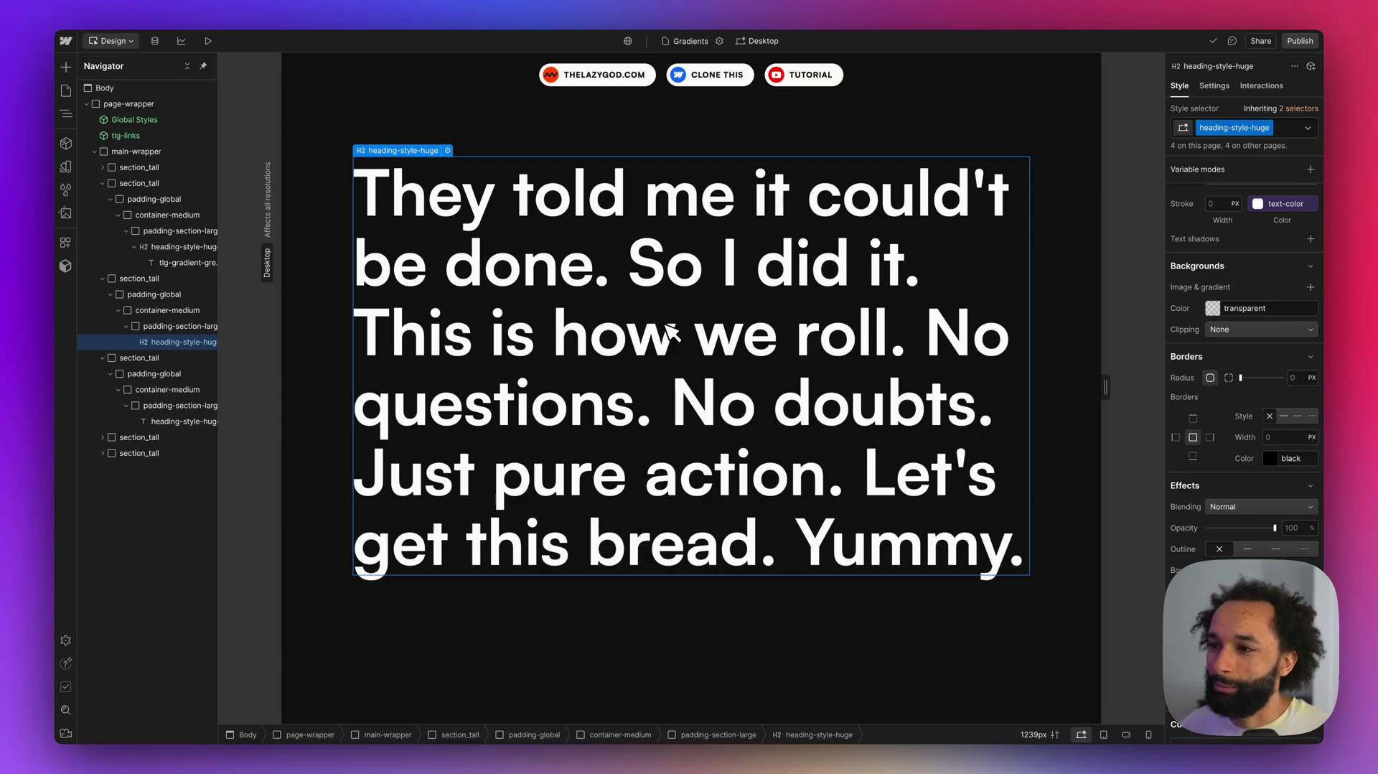
- Wrap 'This is how we roll… Just pure action.' in a Text Span with class tlg-gradient-splash
{"action": "double_click", "coordinate": [670, 328]}
{"action": "left_click_drag", "start_coordinate": [354, 328], "coordinate": [652, 400]}
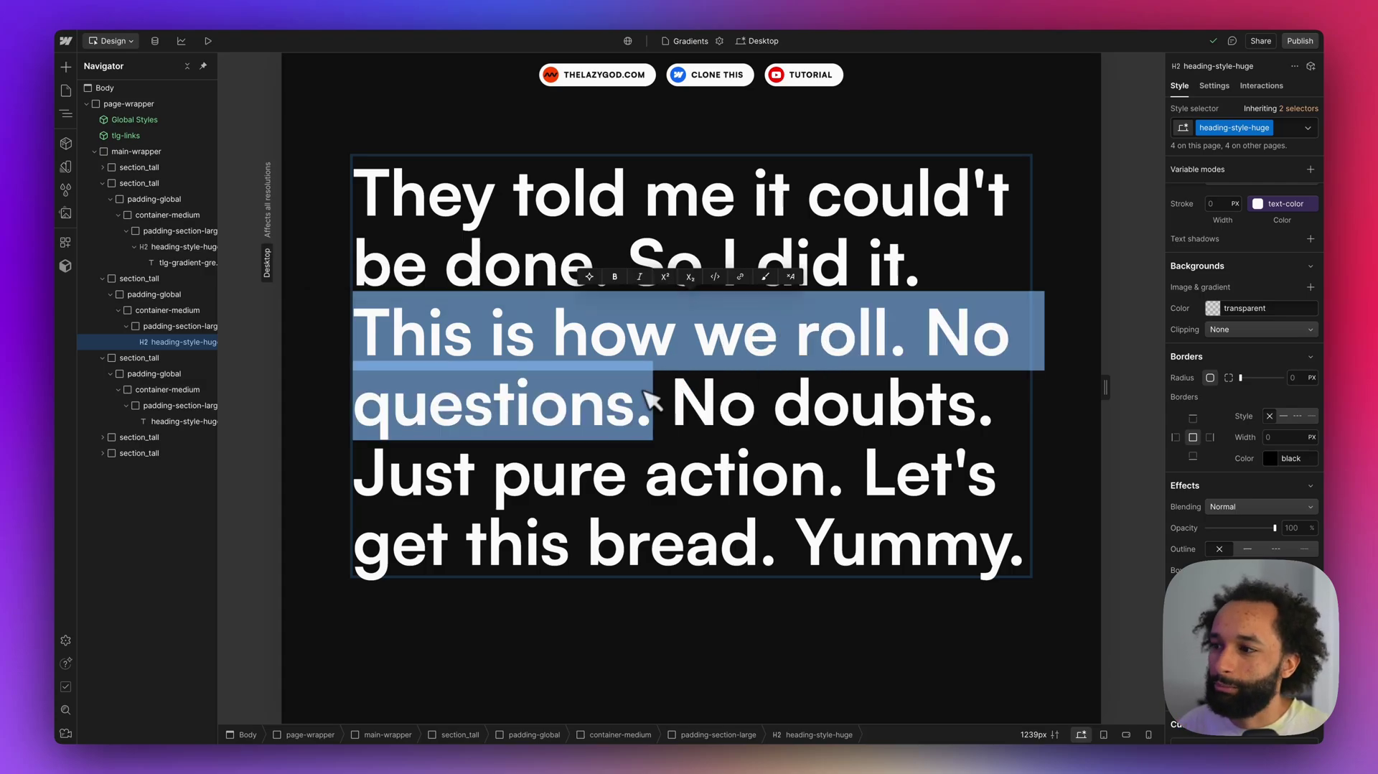
{"action": "left_click_drag", "start_coordinate": [816, 472], "coordinate": [844, 481]}
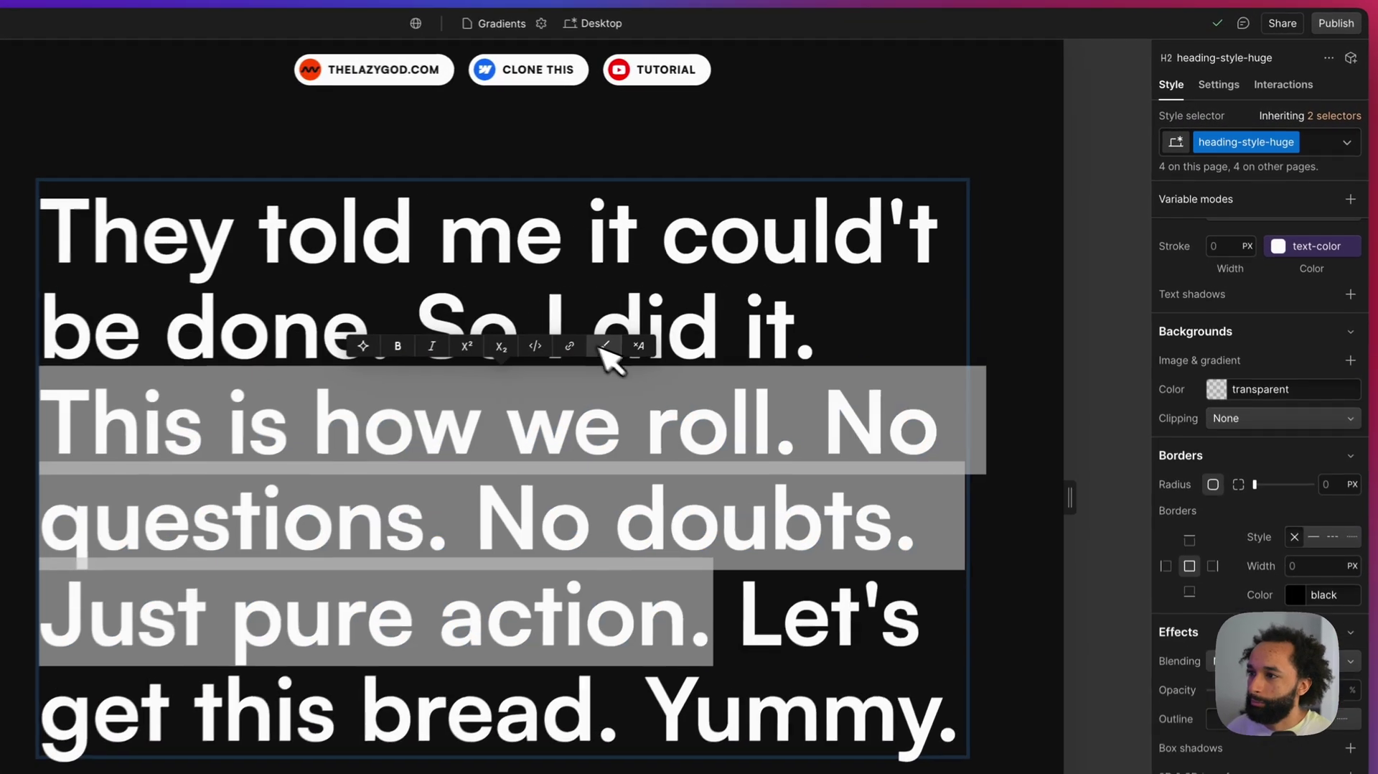
{"action": "left_click", "coordinate": [765, 277]}
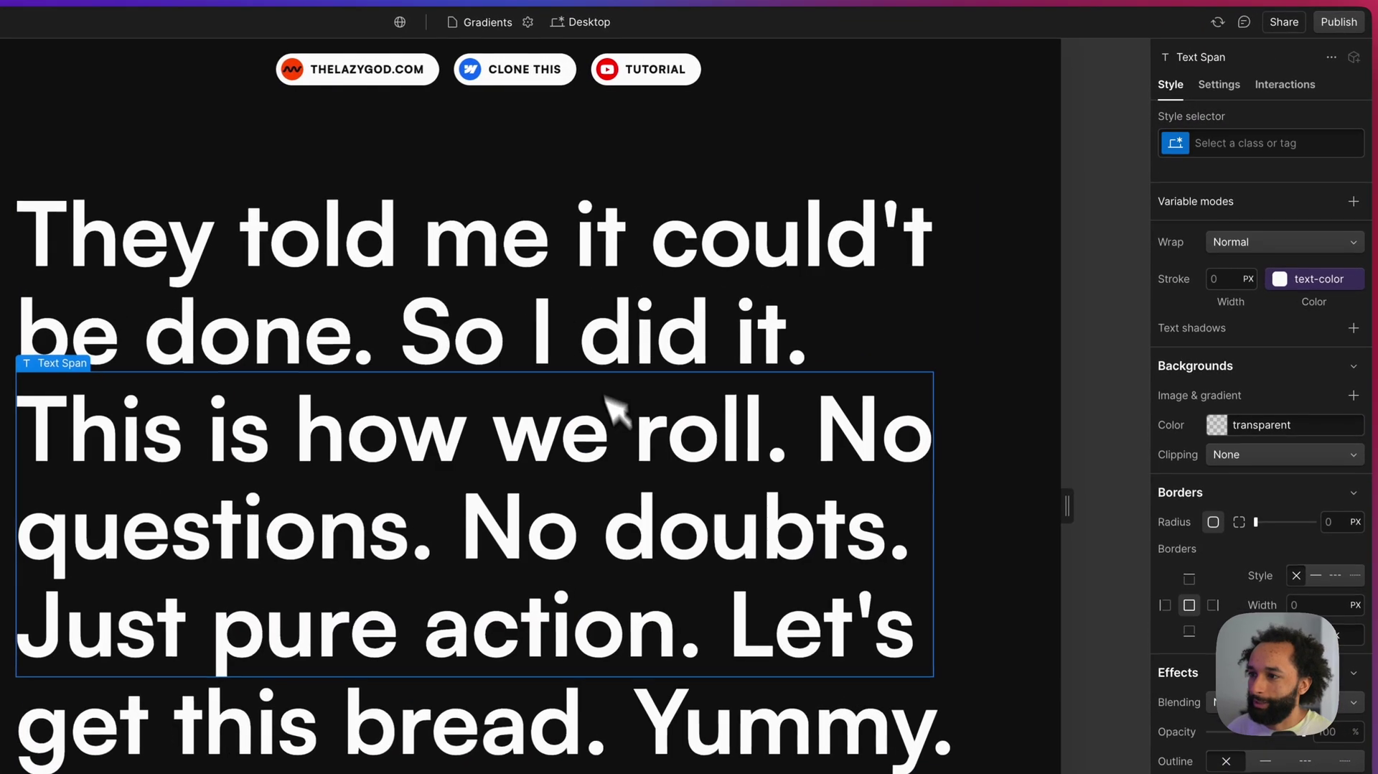
{"action": "left_click", "coordinate": [1230, 143]}
{"action": "type", "text": "tlg-gradient-"}
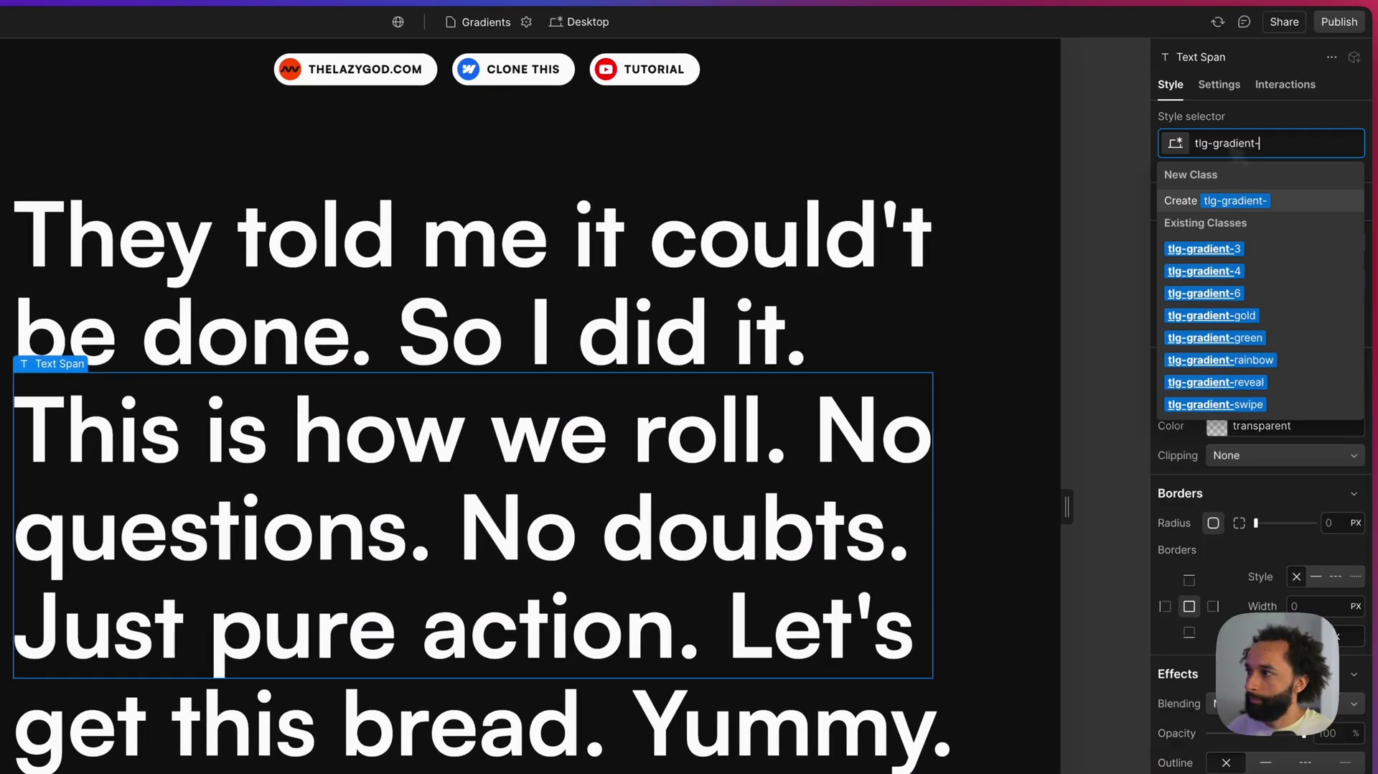
{"action": "type", "text": "splash"}
{"action": "key", "text": "Return"}
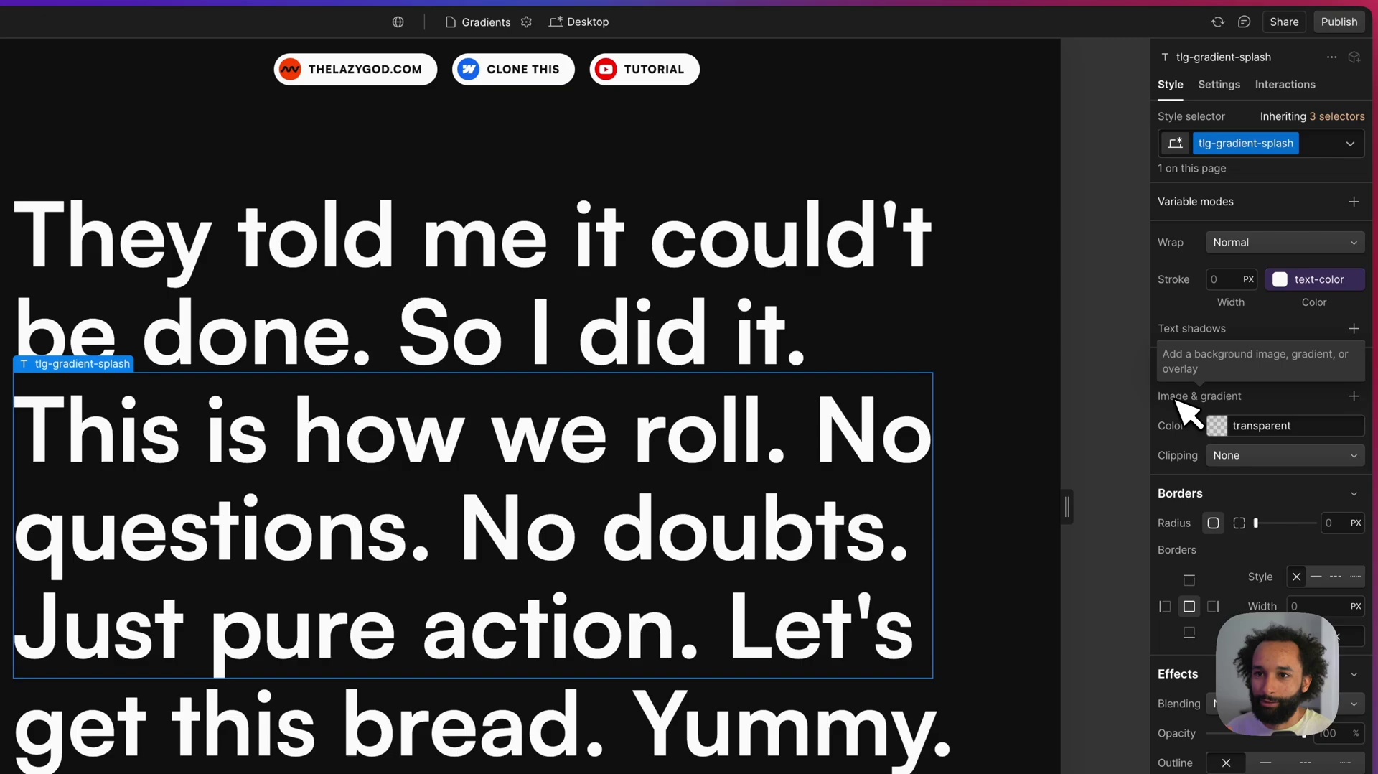
- Add a 90° linear gradient and set its right stop to text-color at 75%
{"action": "left_click", "coordinate": [1353, 396]}
{"action": "left_click", "coordinate": [1263, 455]}
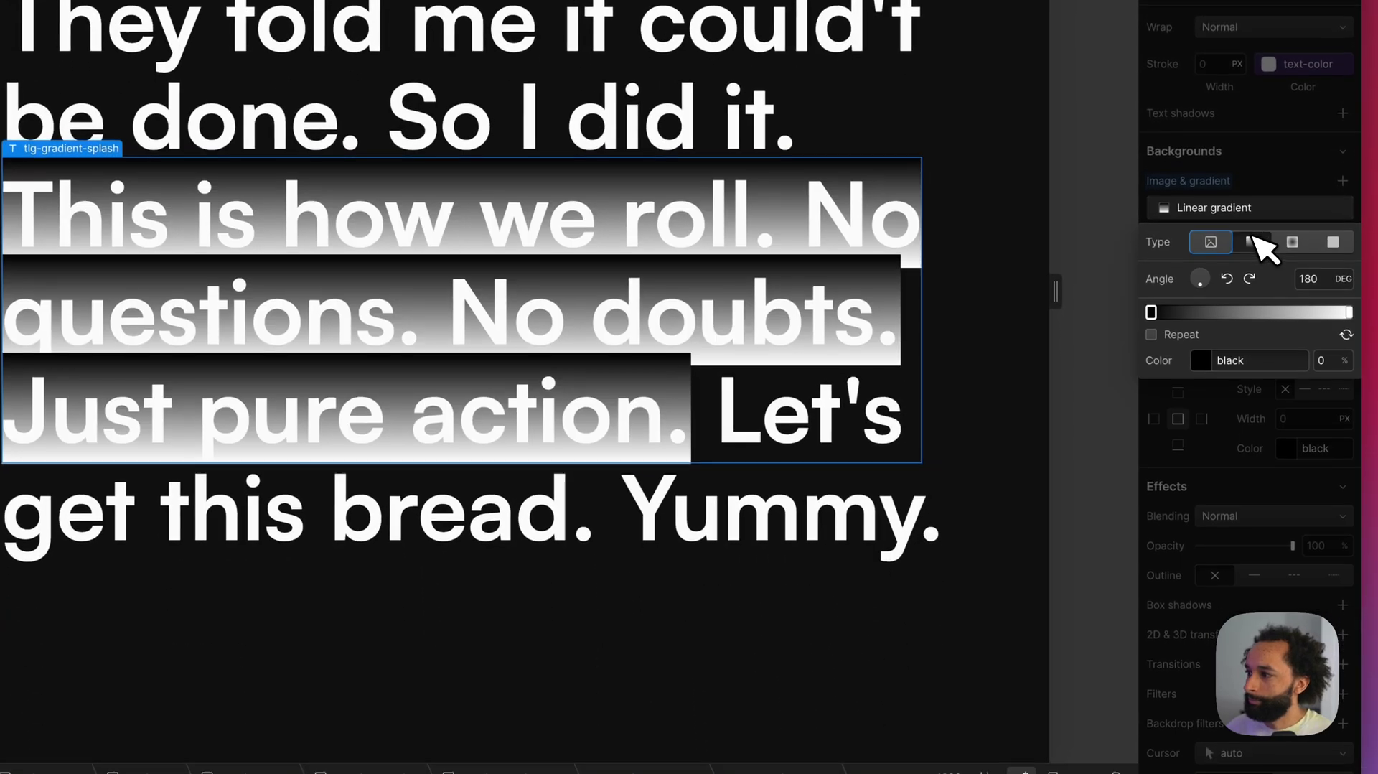
{"action": "left_click", "coordinate": [1227, 279]}
{"action": "left_click", "coordinate": [1226, 279]}
{"action": "left_click", "coordinate": [1348, 312]}
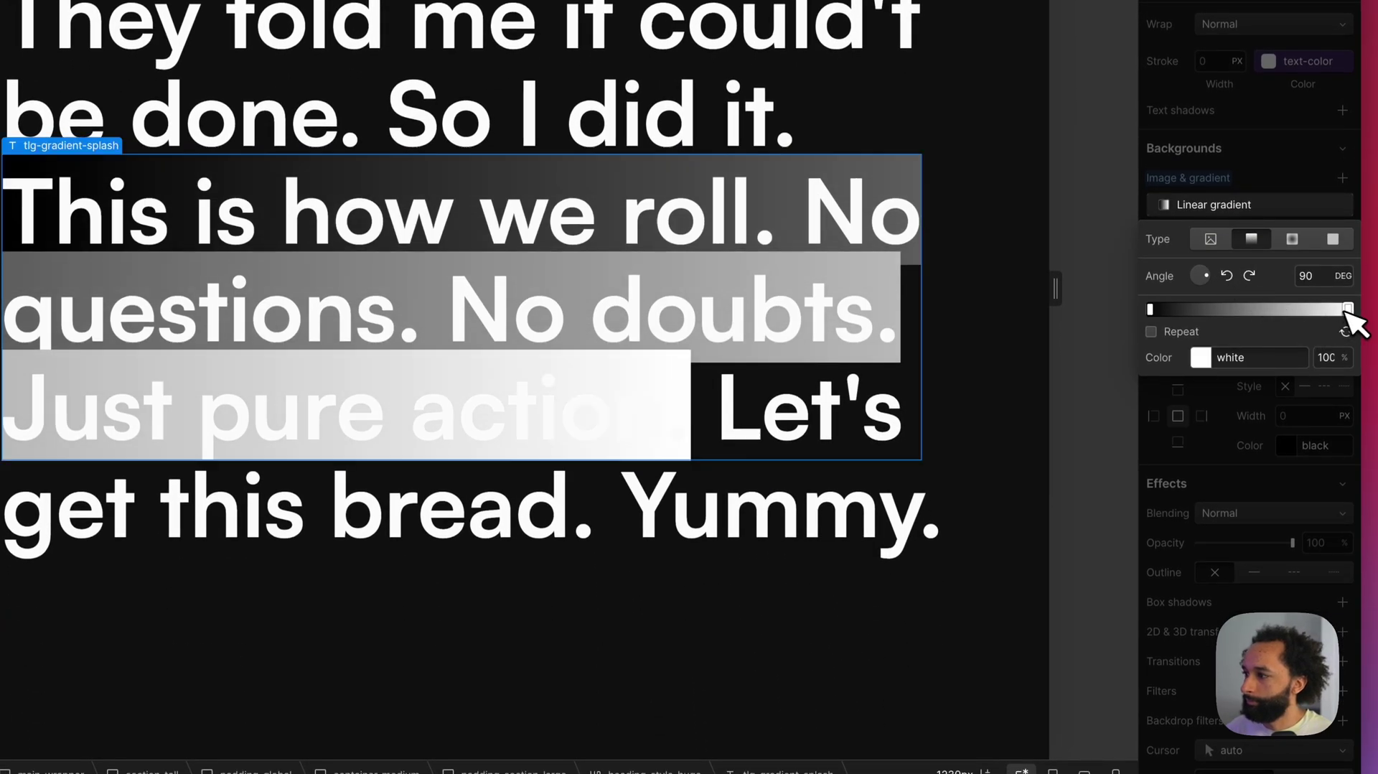
{"action": "left_click", "coordinate": [1200, 356]}
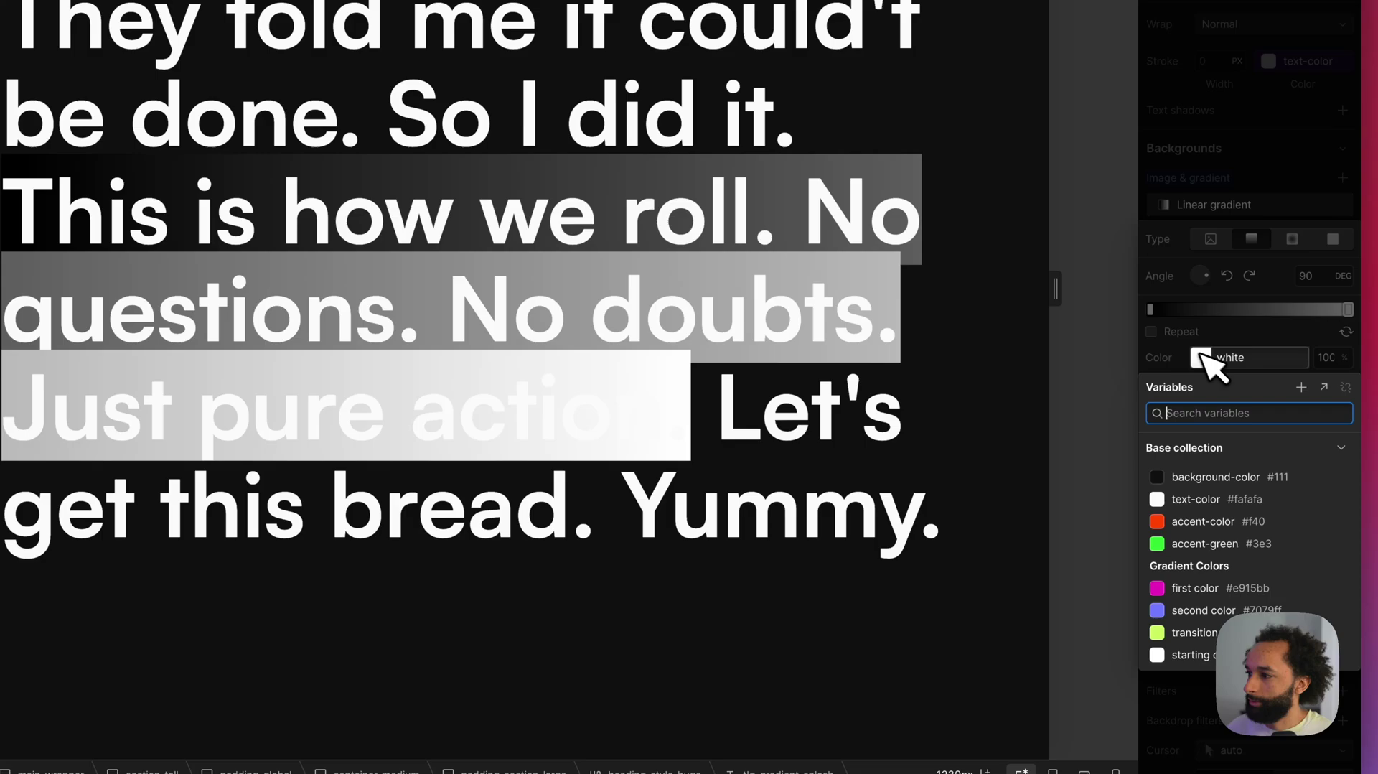
{"action": "left_click", "coordinate": [1255, 499]}
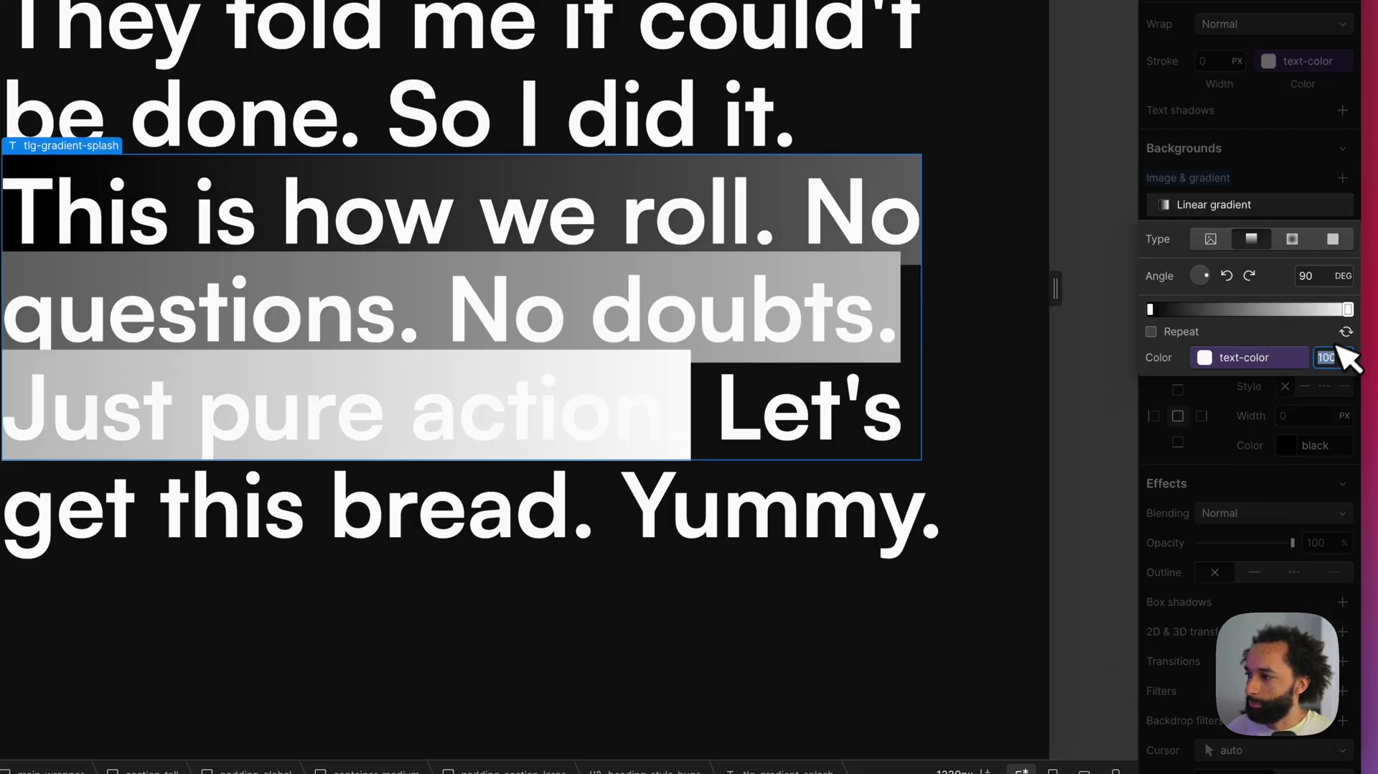
{"action": "key", "text": "Return"}
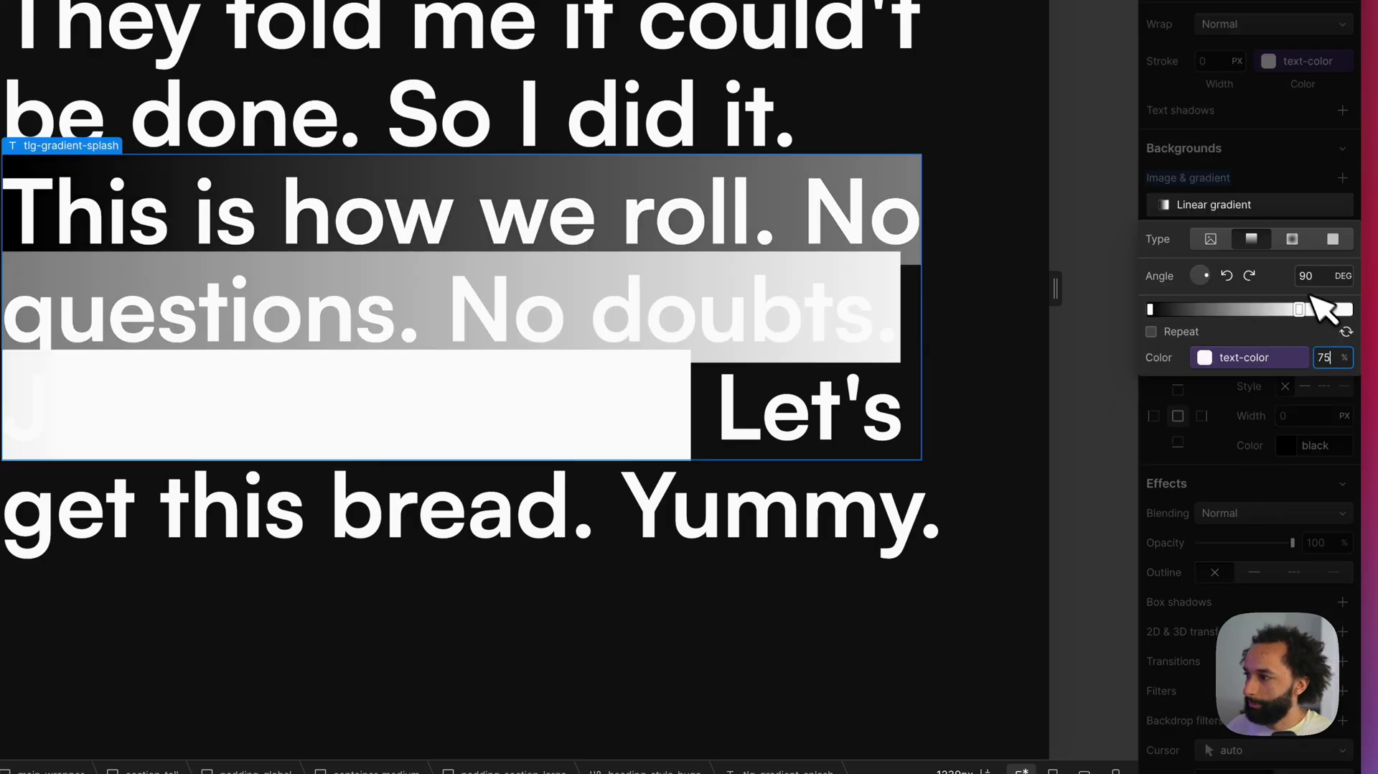
- Change the black left gradient stop to the text-color variable at 25%
{"action": "left_click", "coordinate": [1343, 332]}
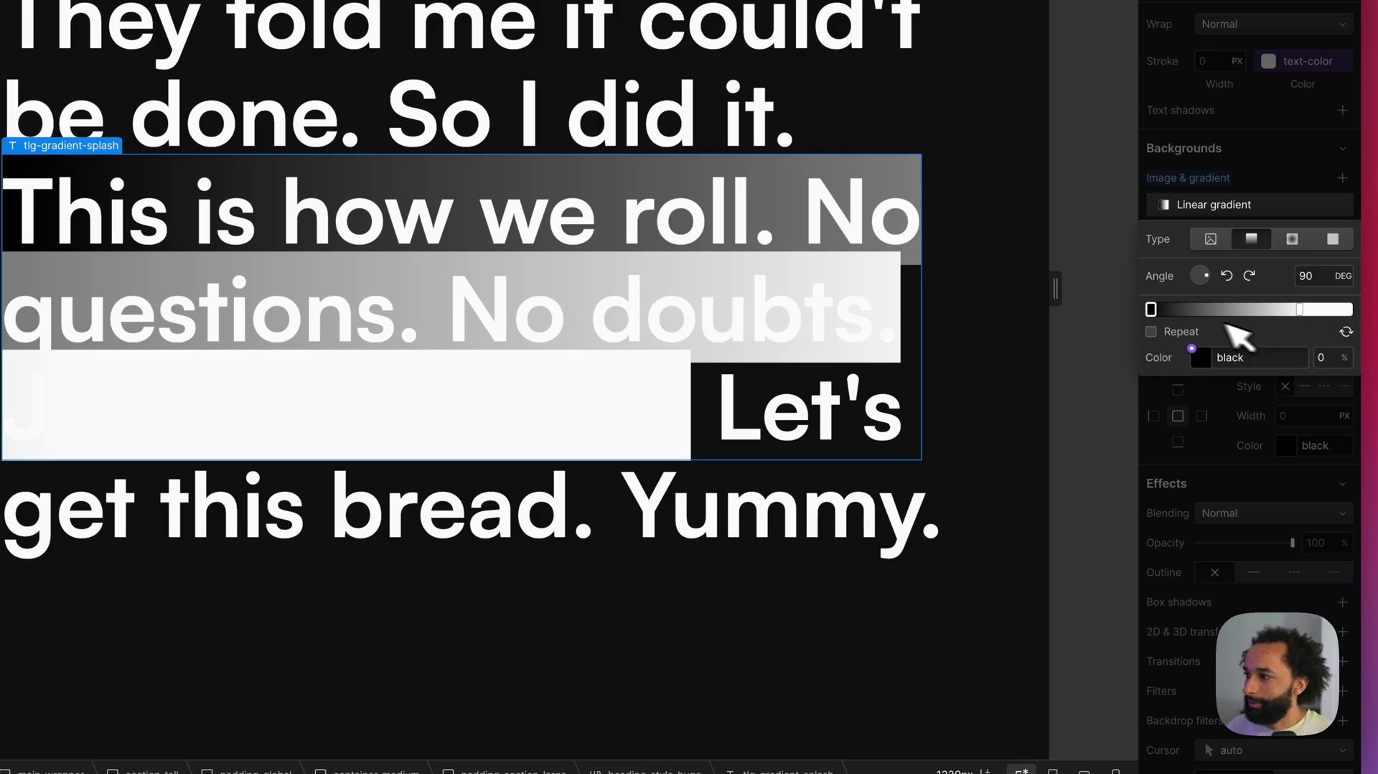
{"action": "left_click", "coordinate": [1261, 361]}
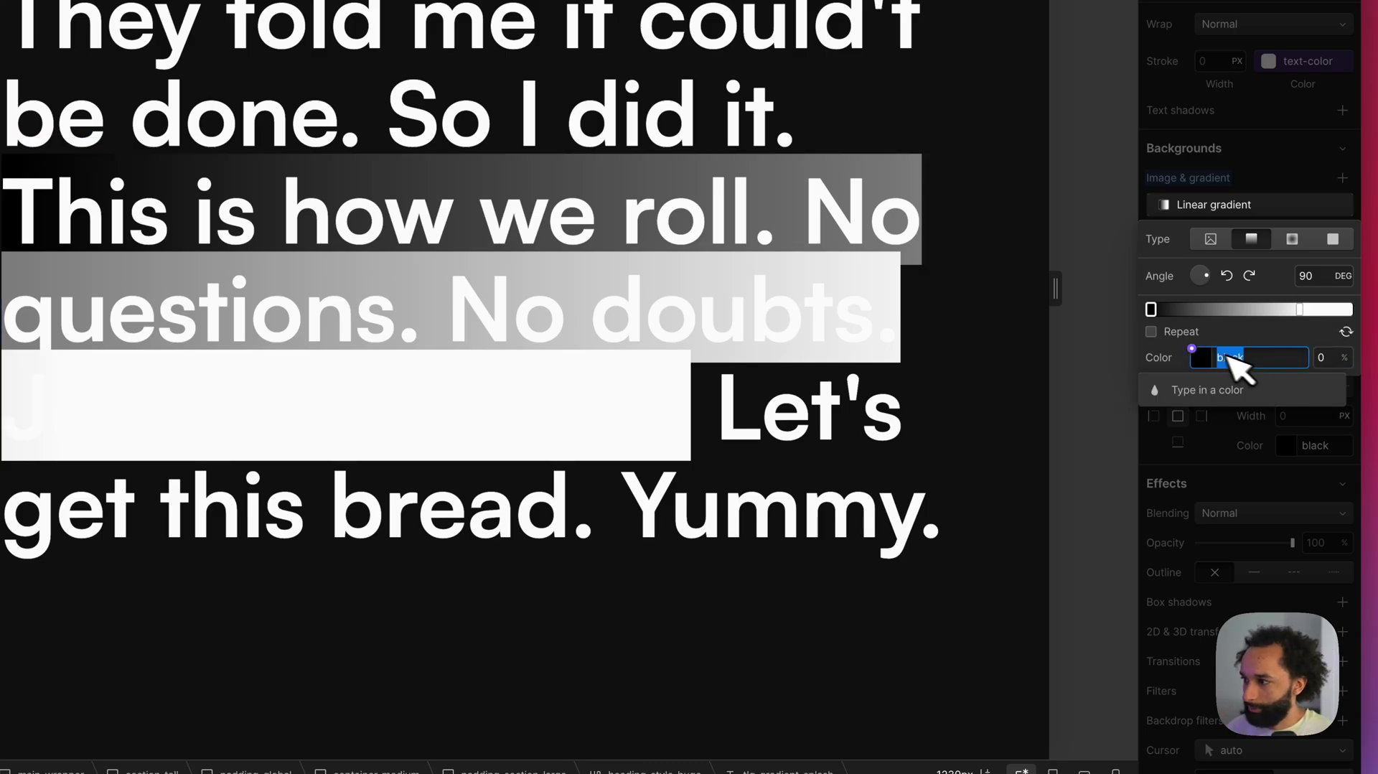
{"action": "left_click", "coordinate": [1199, 359]}
{"action": "left_click", "coordinate": [1236, 495]}
{"action": "left_click", "coordinate": [1325, 356]}
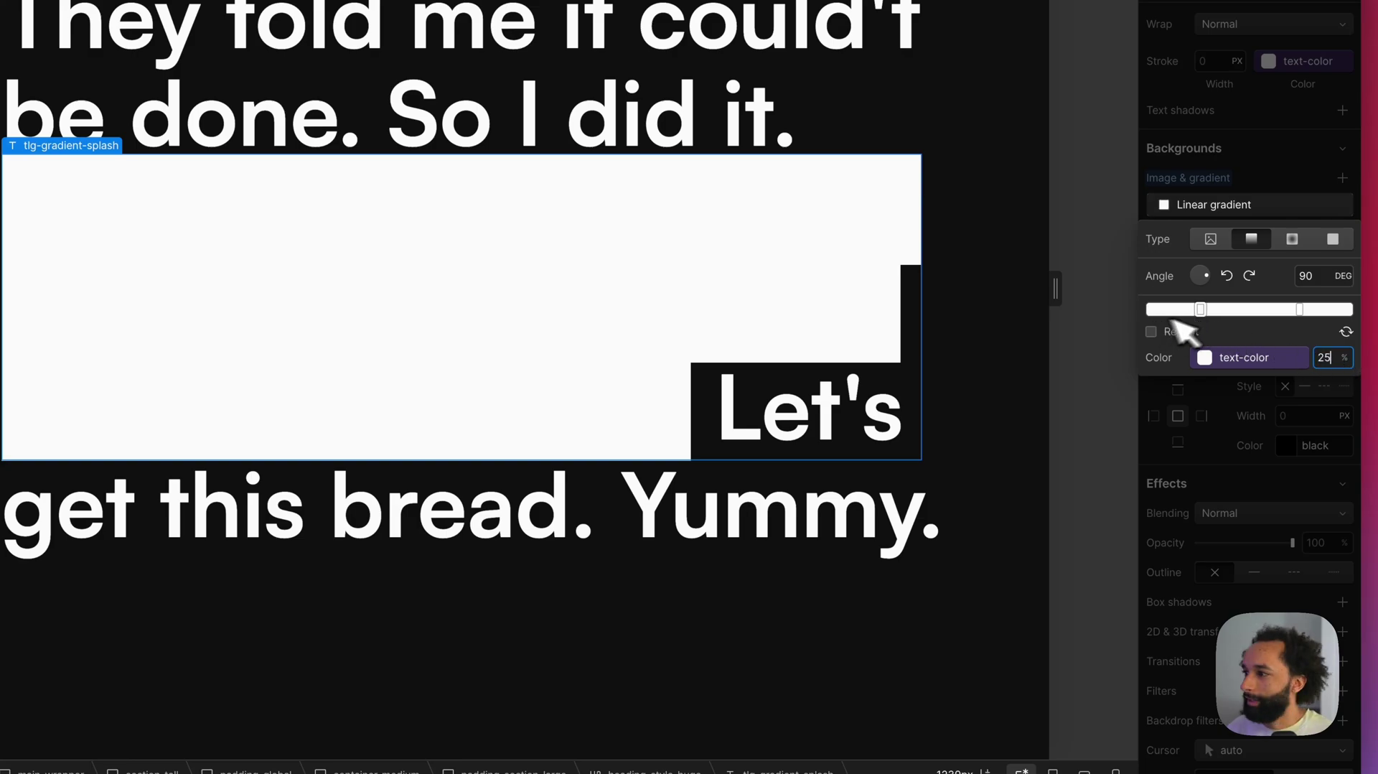
- Add a blue stop at about 41% and a pink stop at about 63%, then clip the background to the text
{"action": "left_click", "coordinate": [1232, 309]}
{"action": "left_click", "coordinate": [1275, 309]}
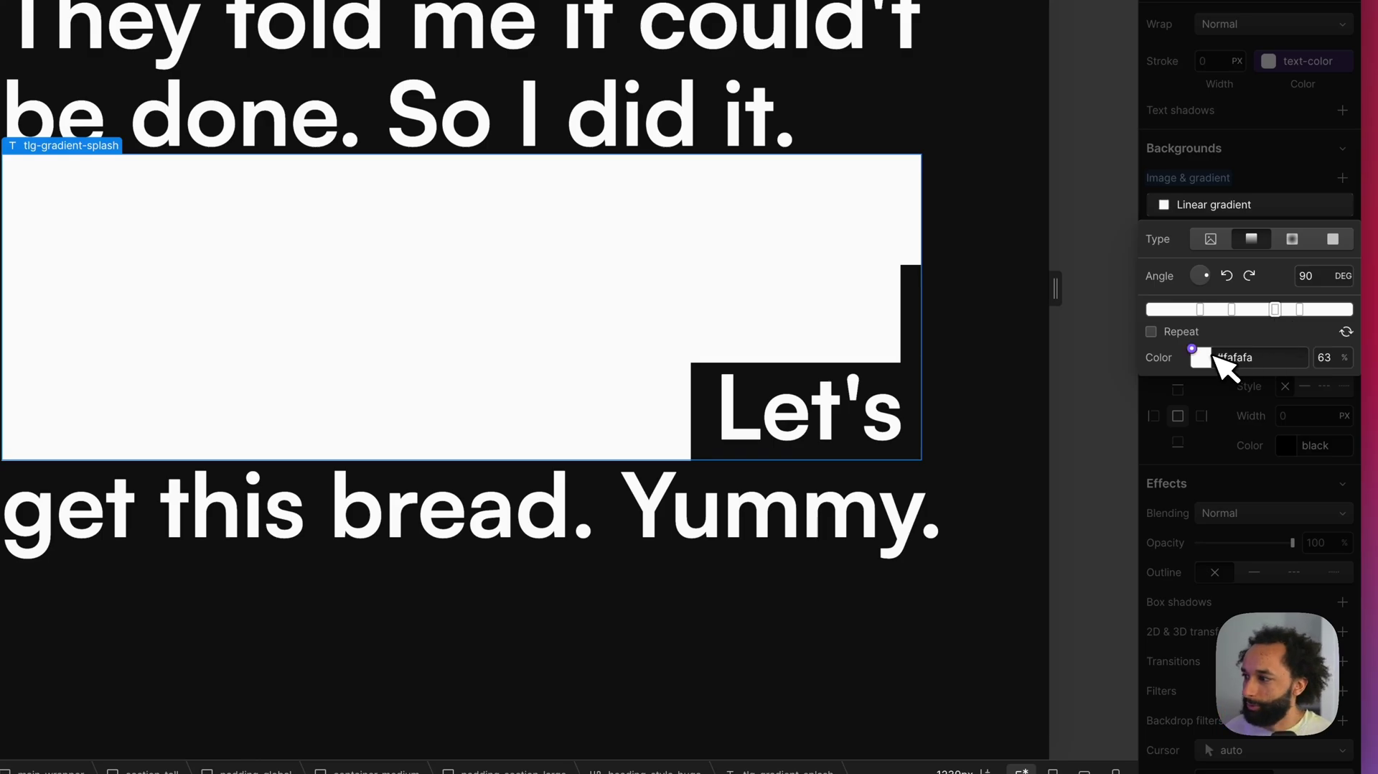
{"action": "left_click", "coordinate": [1205, 357]}
{"action": "left_click", "coordinate": [1255, 434]}
{"action": "left_click", "coordinate": [1232, 309]}
{"action": "left_click", "coordinate": [1201, 358]}
{"action": "left_click", "coordinate": [1285, 391]}
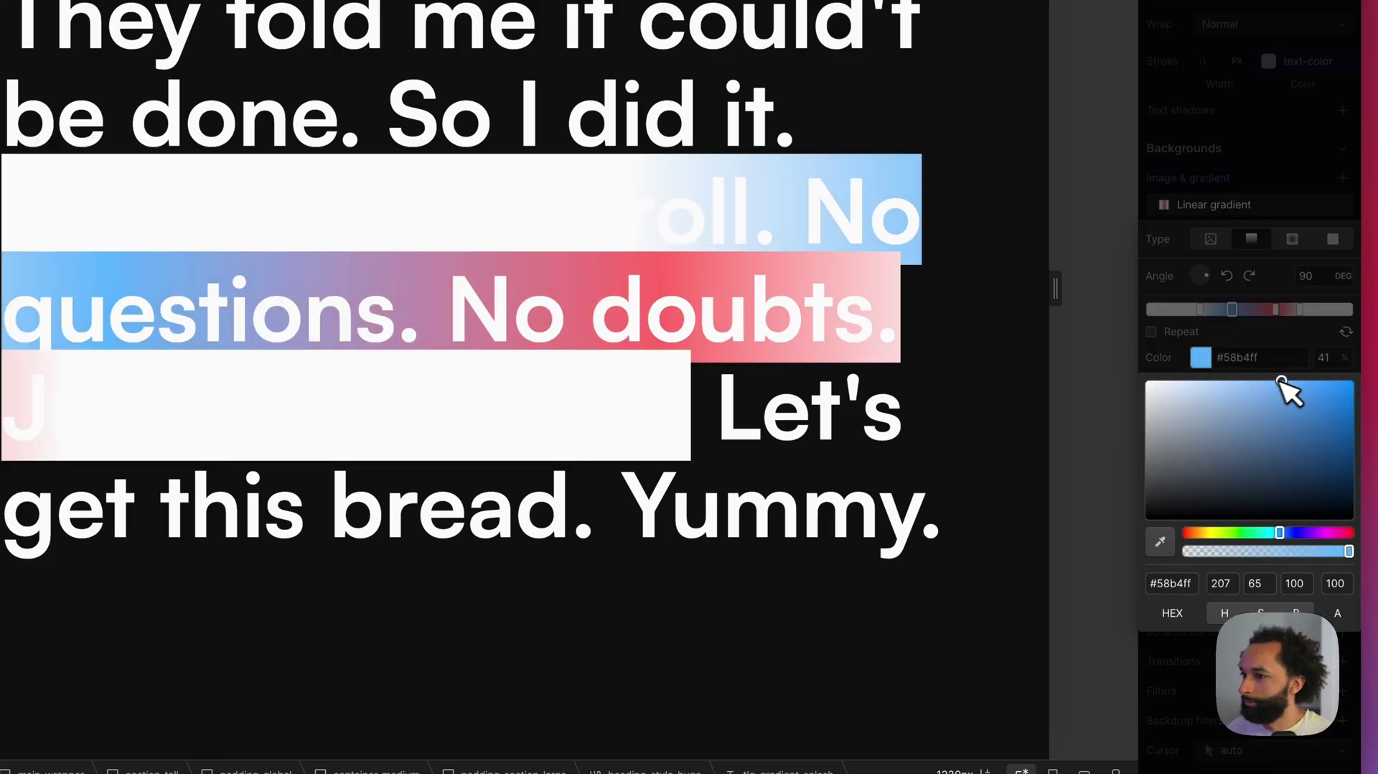
{"action": "left_click", "coordinate": [1255, 320]}
{"action": "left_click", "coordinate": [1273, 310]}
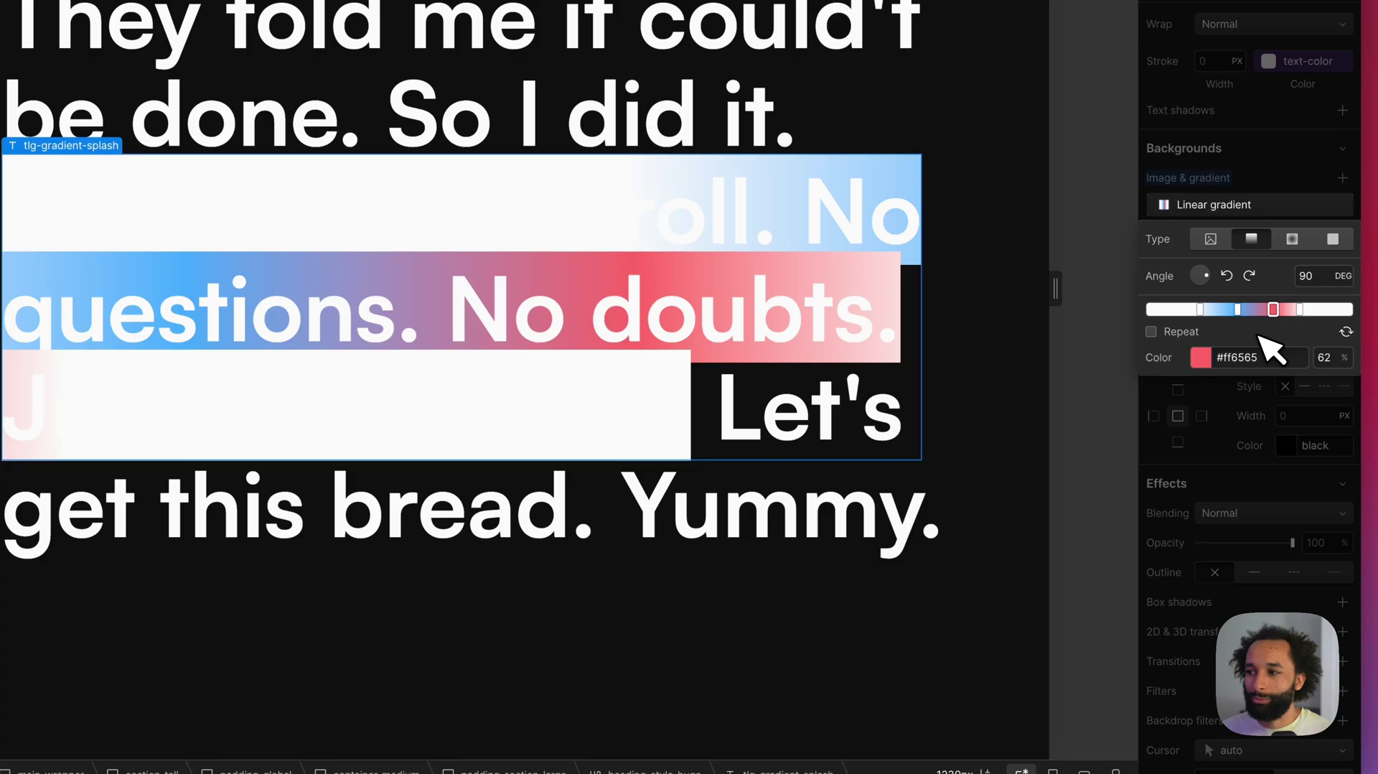
{"action": "left_click", "coordinate": [1263, 264]}
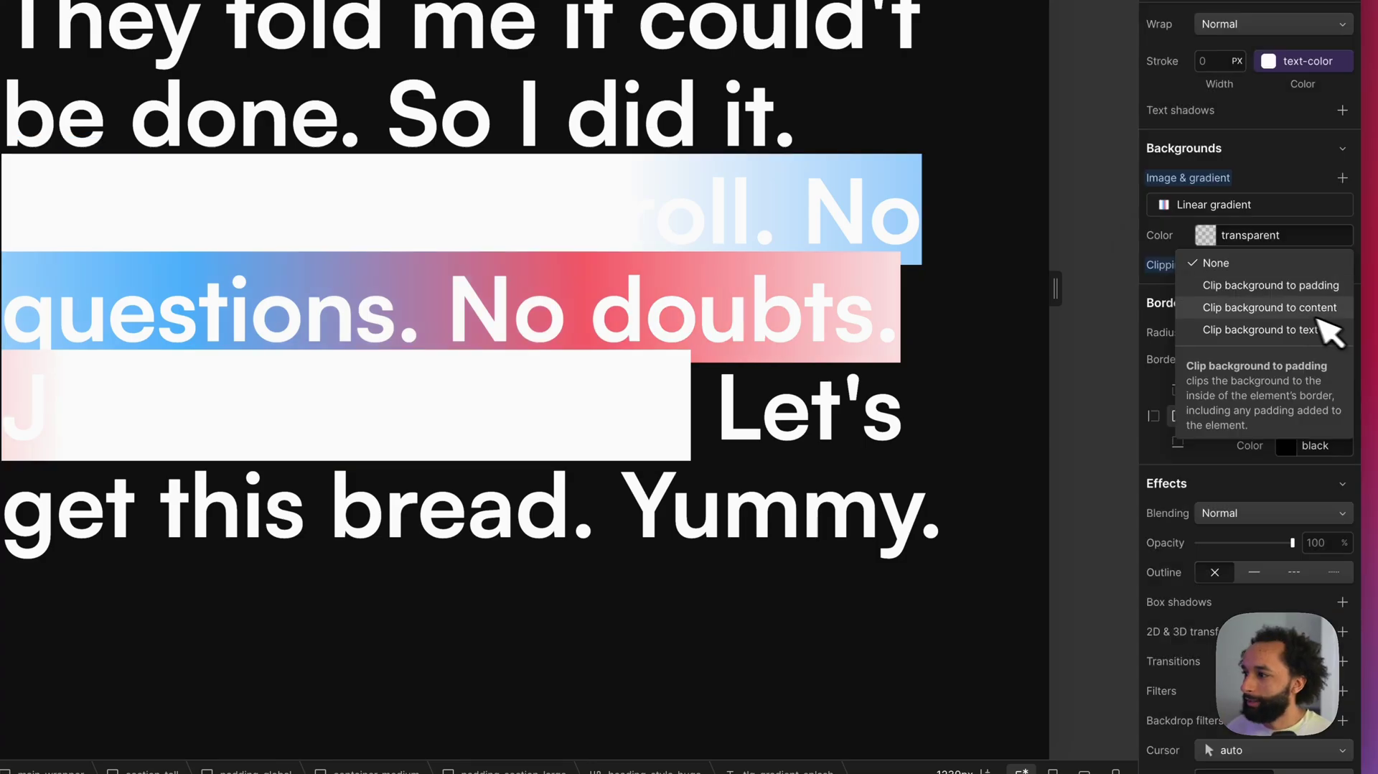
{"action": "left_click", "coordinate": [1177, 362]}
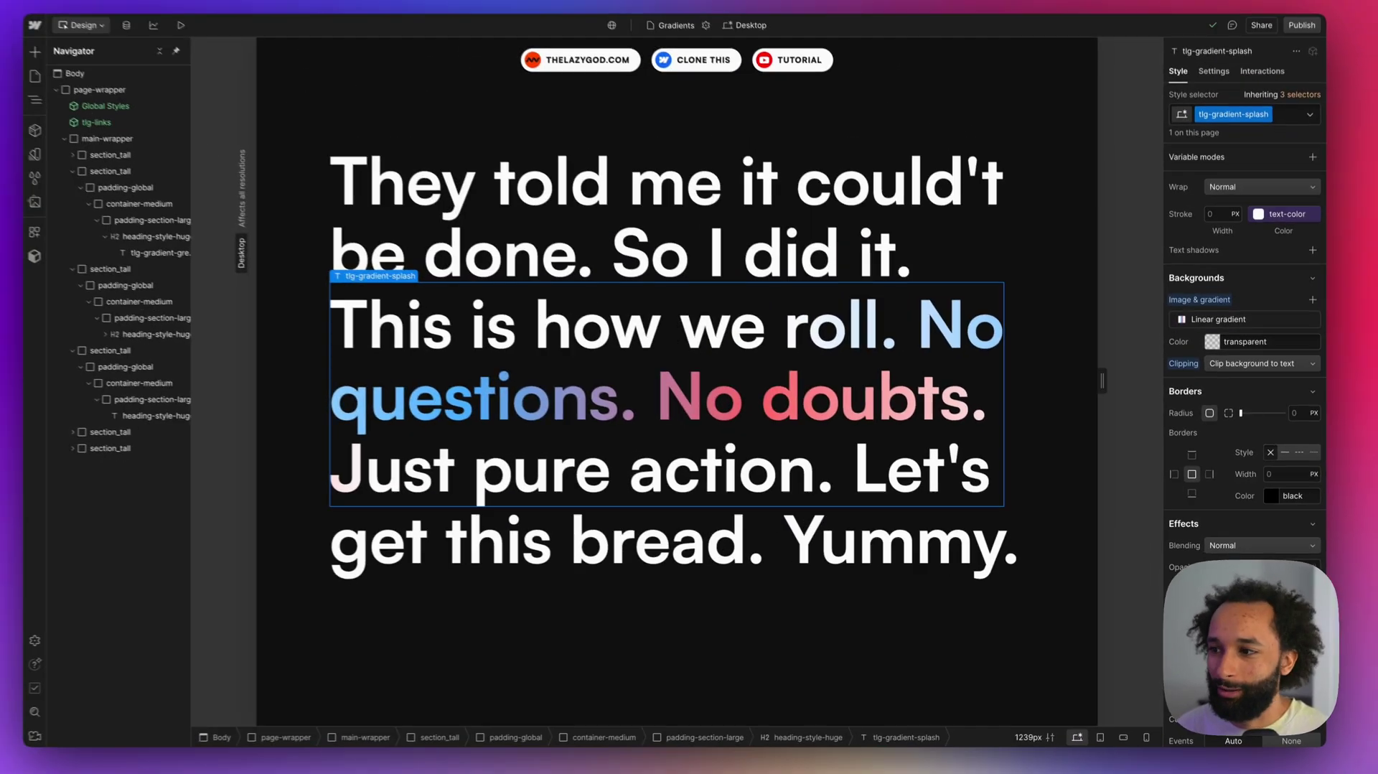
- Wrap the 'Revelio your secrets with style' heading text in a span with class tlg-gradient-appear
{"action": "scroll", "coordinate": [689, 387], "scroll_direction": "down", "scroll_amount": 10}
{"action": "left_click", "coordinate": [670, 440]}
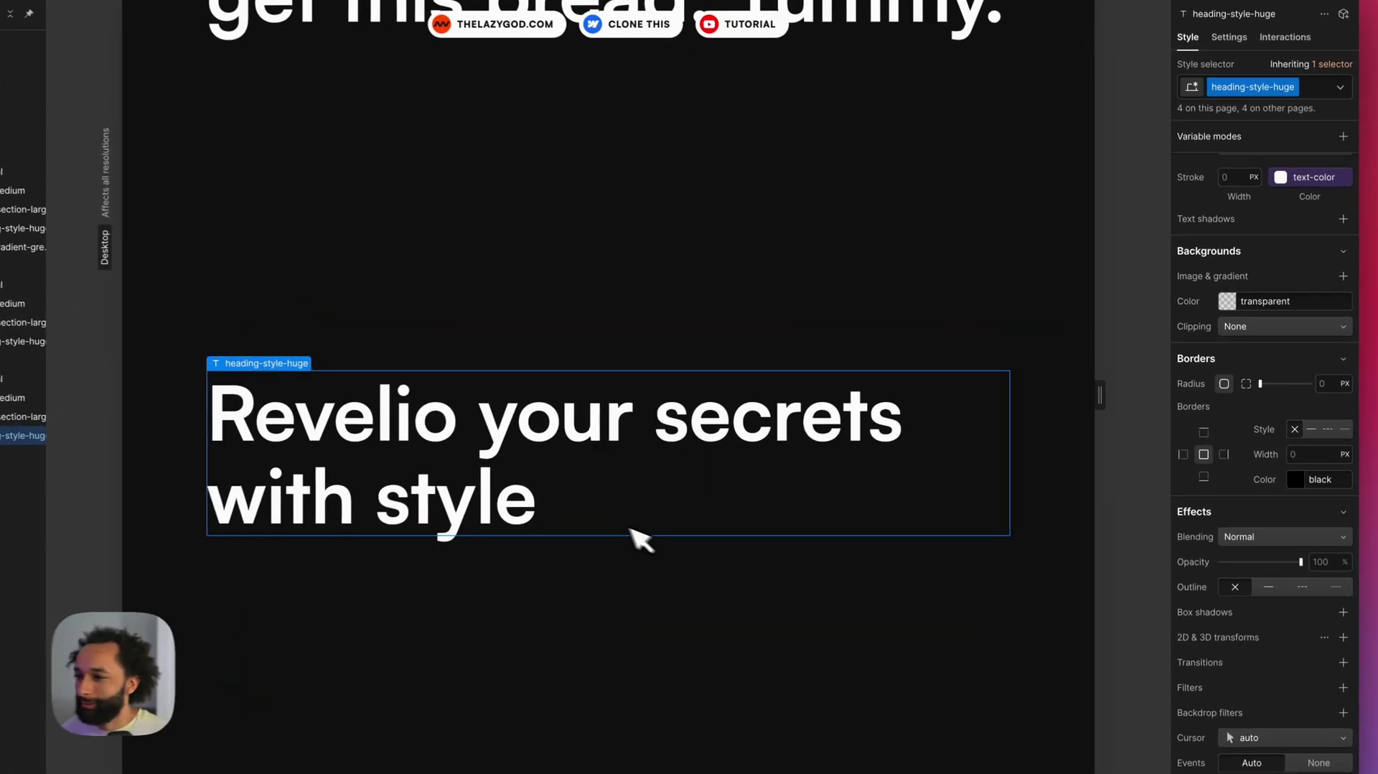
{"action": "double_click", "coordinate": [696, 377]}
{"action": "left_click", "coordinate": [730, 350]}
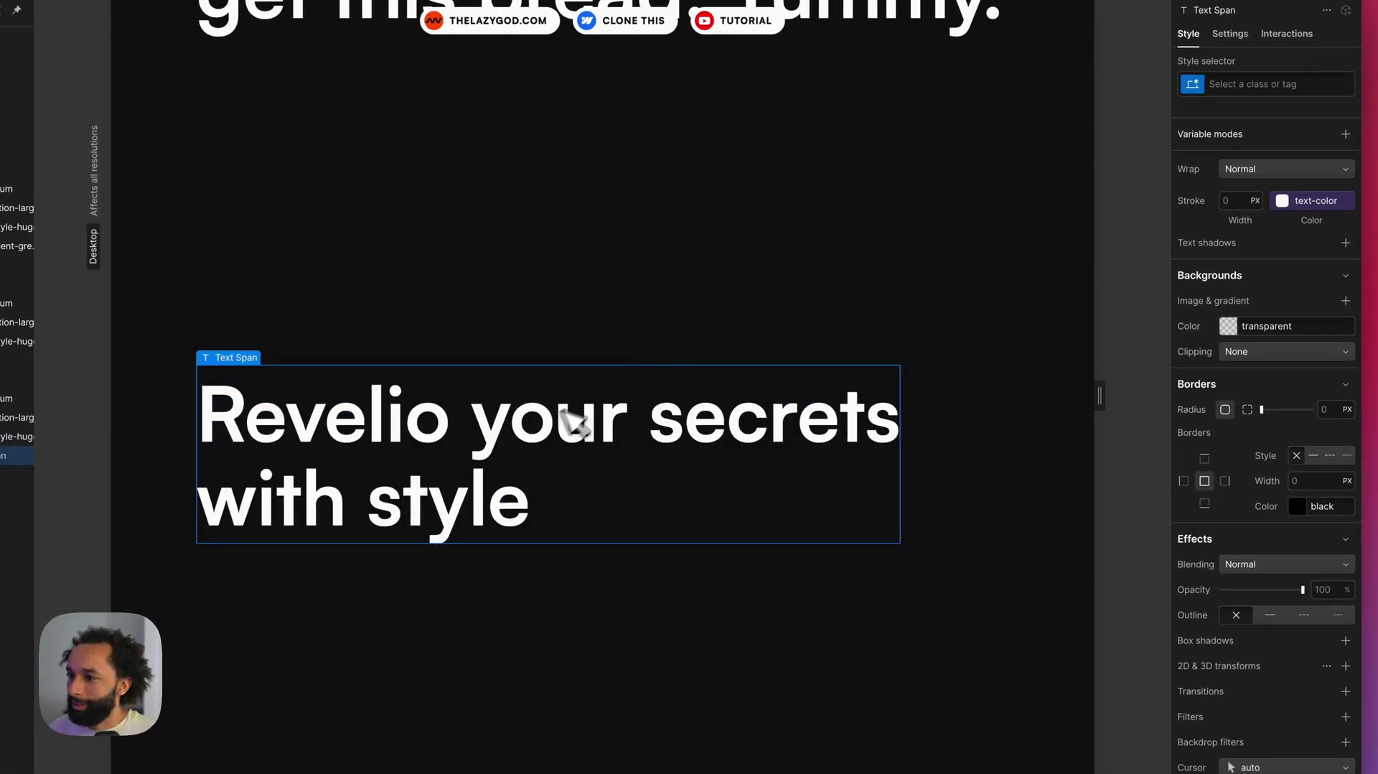
{"action": "key", "text": "ctrl+Return"}
{"action": "type", "text": "tlg-"}
{"action": "key", "text": "Return"}
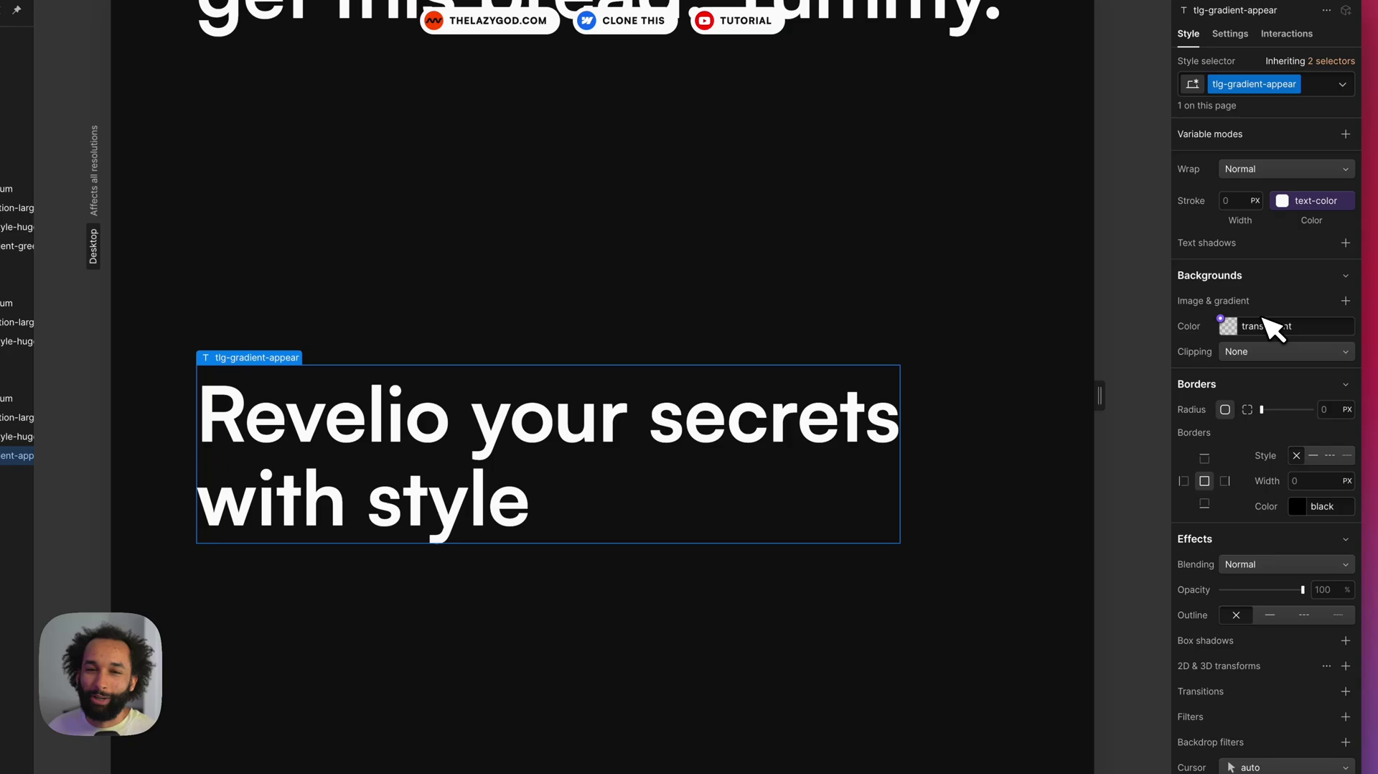
- Add a linear gradient from text-color at 25% to transparent at 75%
{"action": "left_click", "coordinate": [1345, 300]}
{"action": "left_click", "coordinate": [1268, 352]}
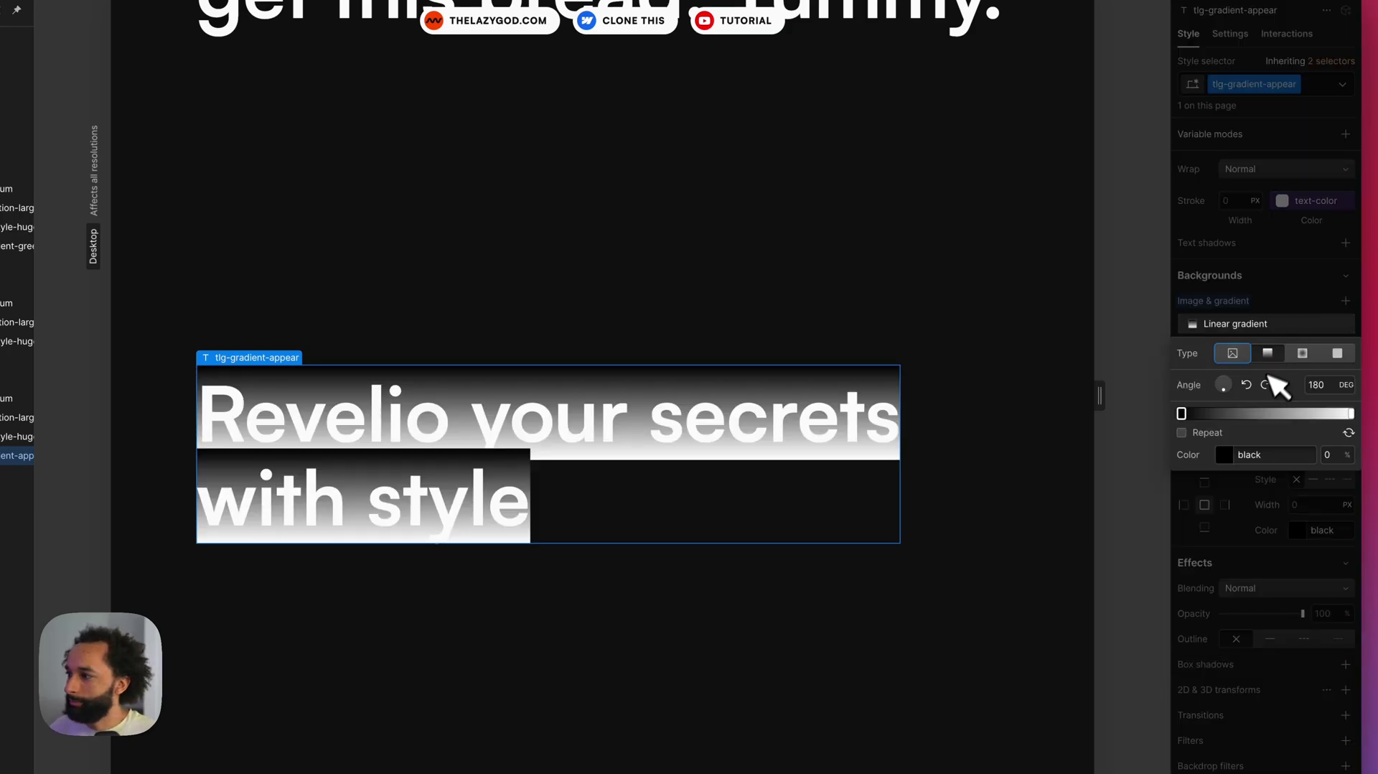
{"action": "left_click_drag", "start_coordinate": [1351, 414], "coordinate": [1326, 414]}
{"action": "left_click", "coordinate": [1287, 453]}
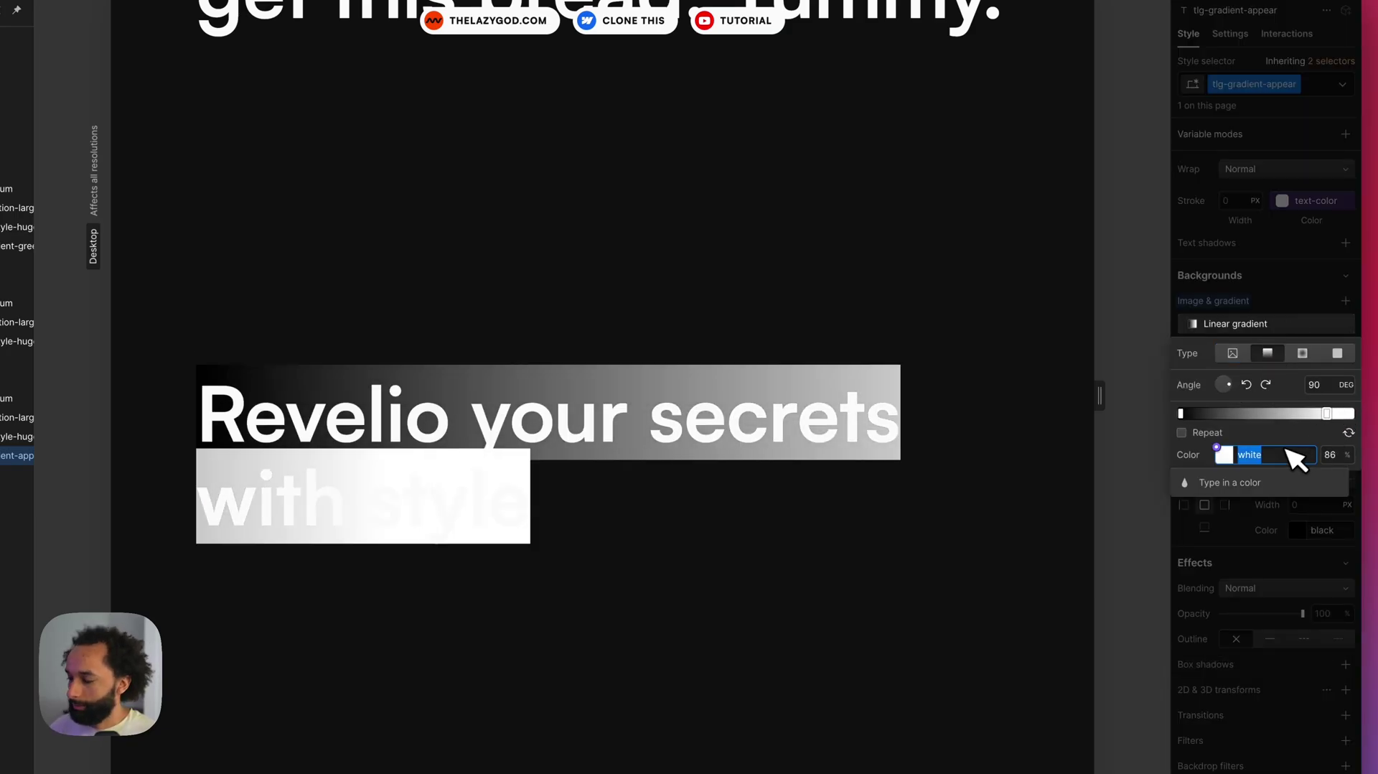
{"action": "type", "text": "transparent"}
{"action": "key", "text": "Tab"}
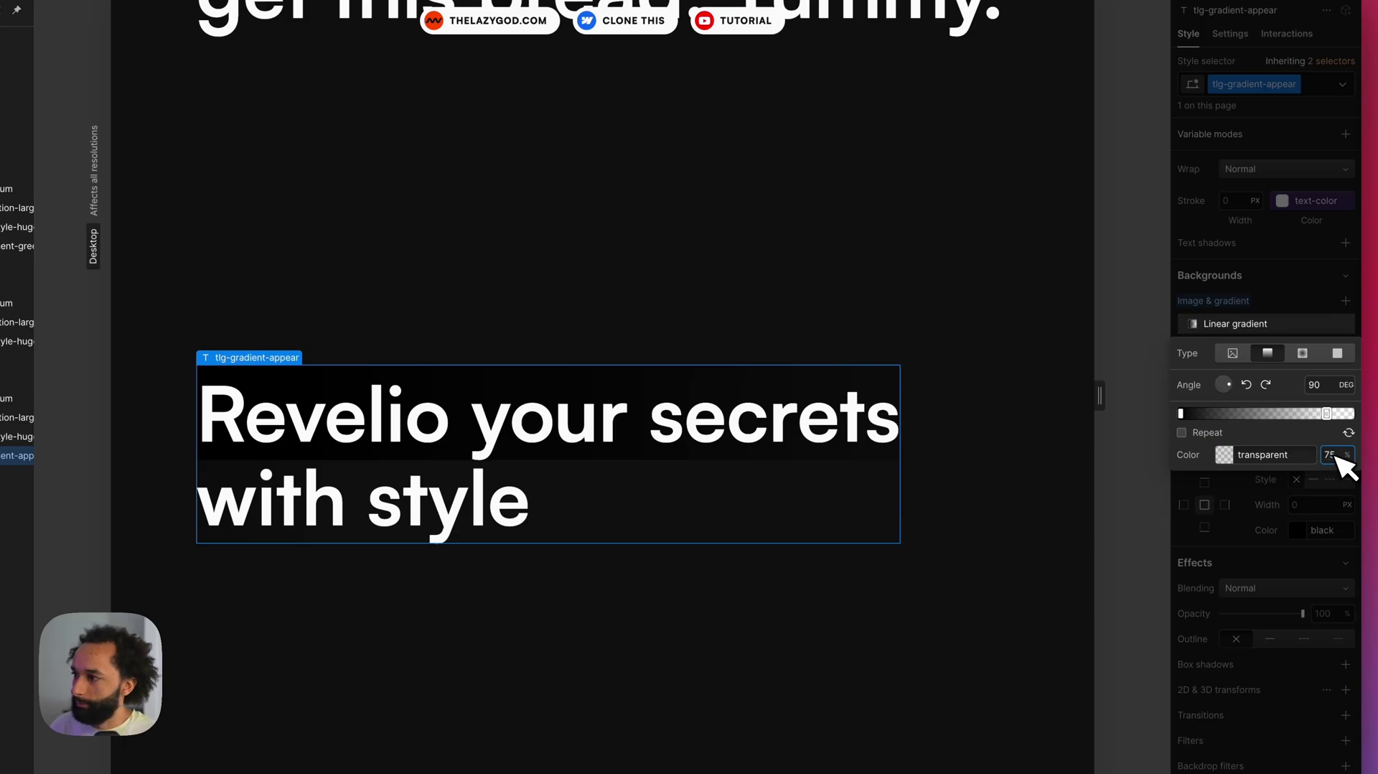
{"action": "key", "text": "Return"}
{"action": "left_click_drag", "start_coordinate": [1181, 413], "coordinate": [1224, 413]}
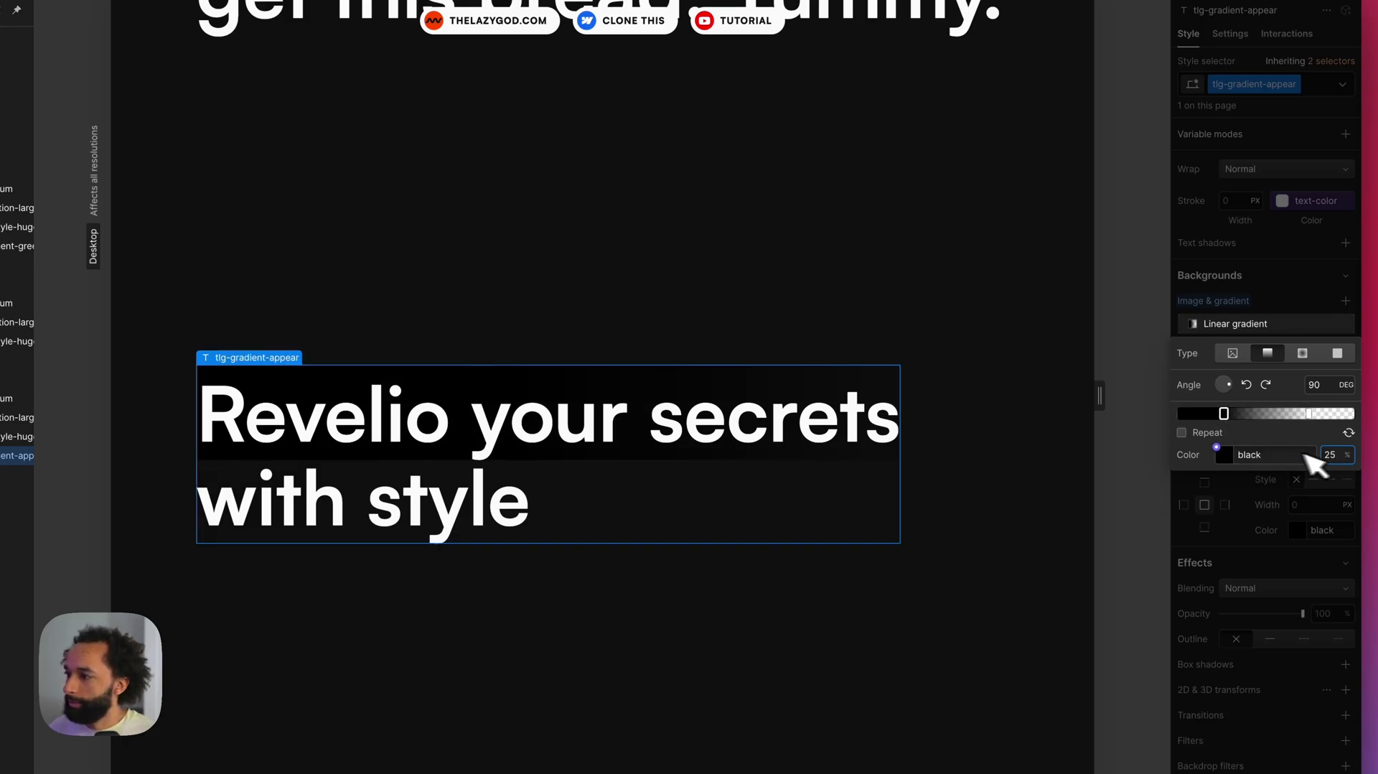
{"action": "left_click", "coordinate": [1223, 455]}
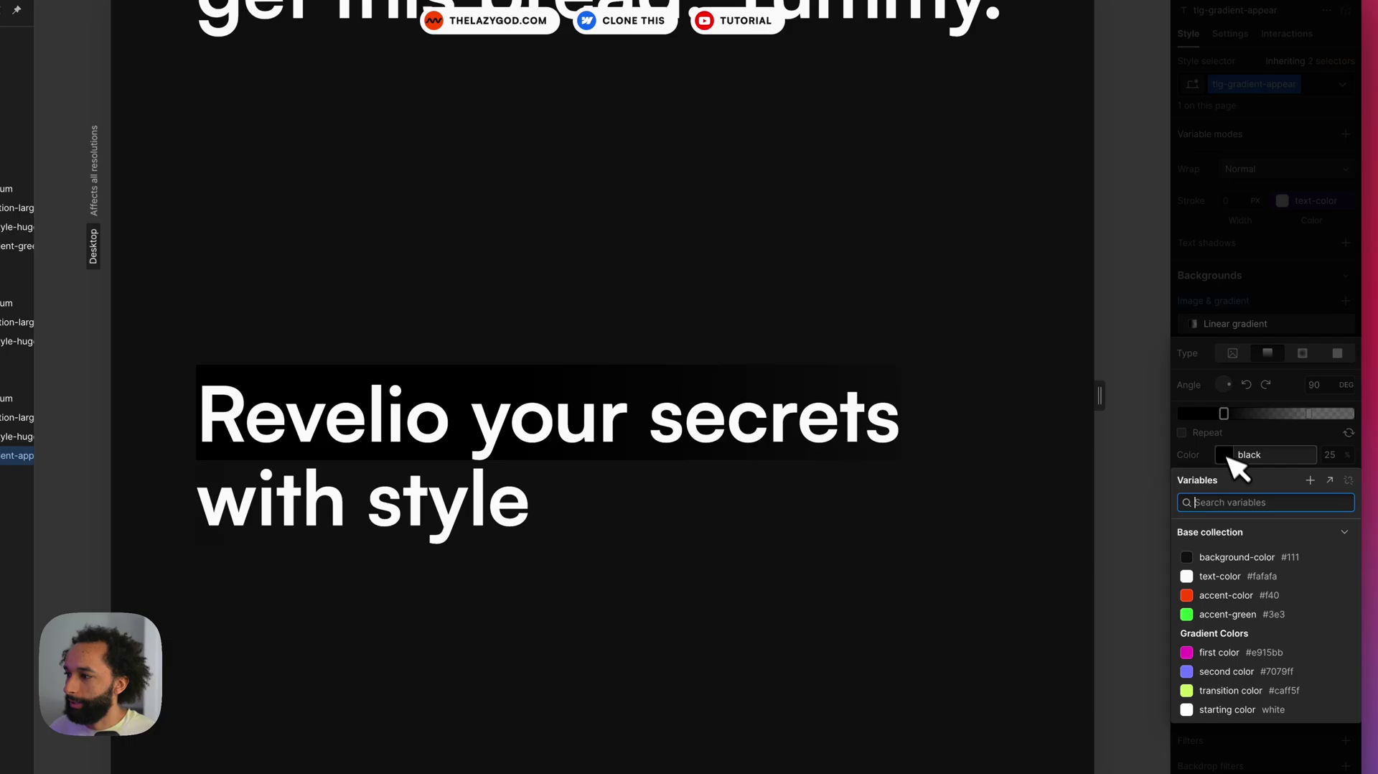
{"action": "left_click", "coordinate": [1242, 576]}
- Add gradient stops at 40% and 64%, recolour the new stop, and make the 75% stop transparent
{"action": "left_click", "coordinate": [1248, 413]}
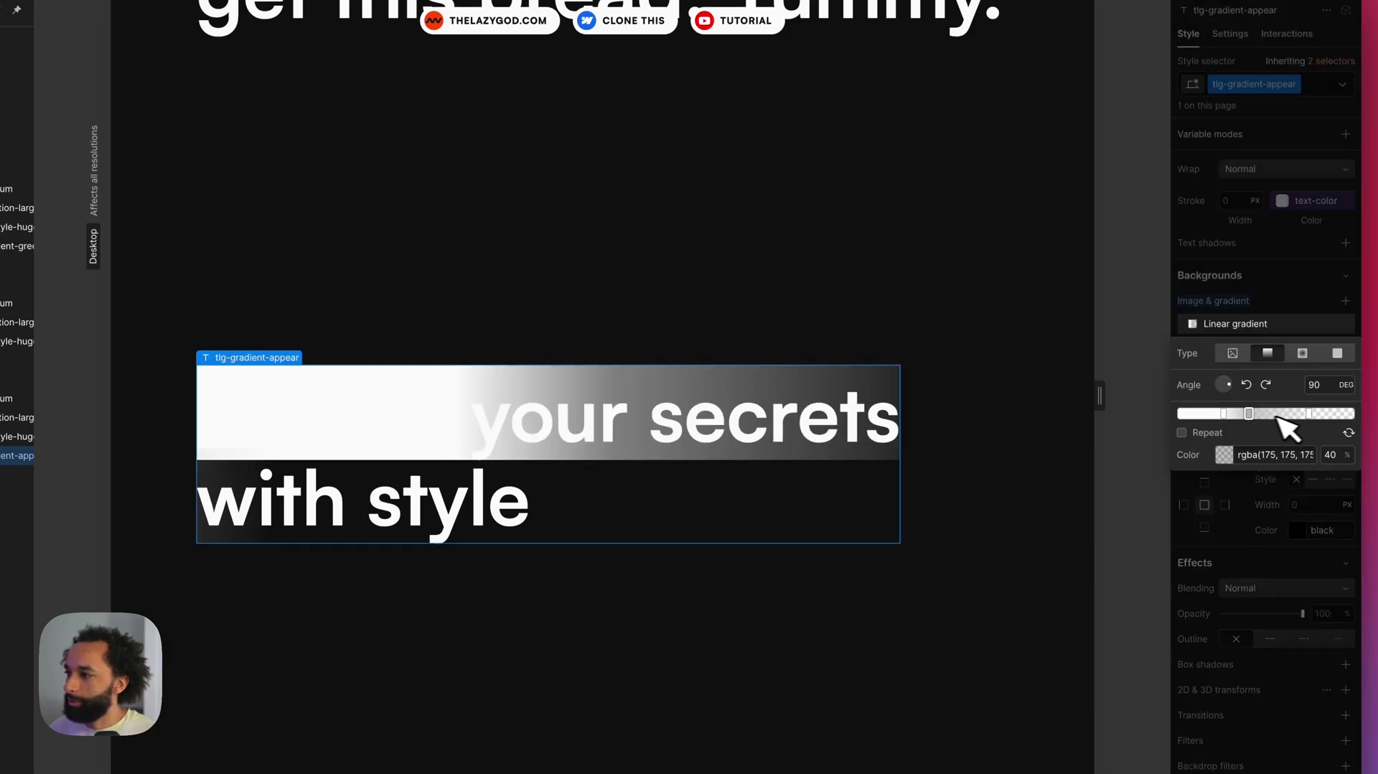
{"action": "left_click", "coordinate": [1290, 415]}
{"action": "left_click", "coordinate": [1224, 454]}
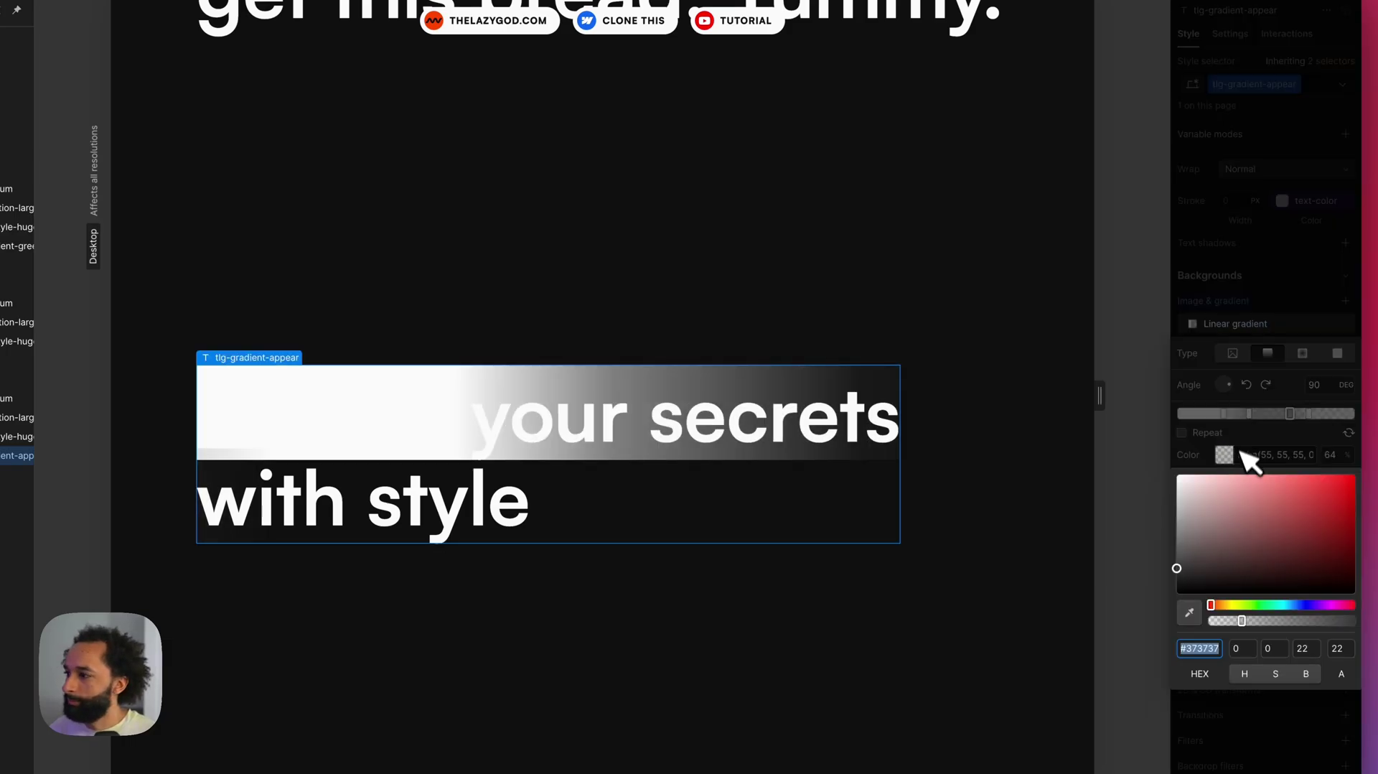
{"action": "left_click", "coordinate": [1285, 507]}
{"action": "left_click", "coordinate": [1308, 414]}
{"action": "left_click", "coordinate": [1223, 454]}
{"action": "left_click", "coordinate": [1181, 479]}
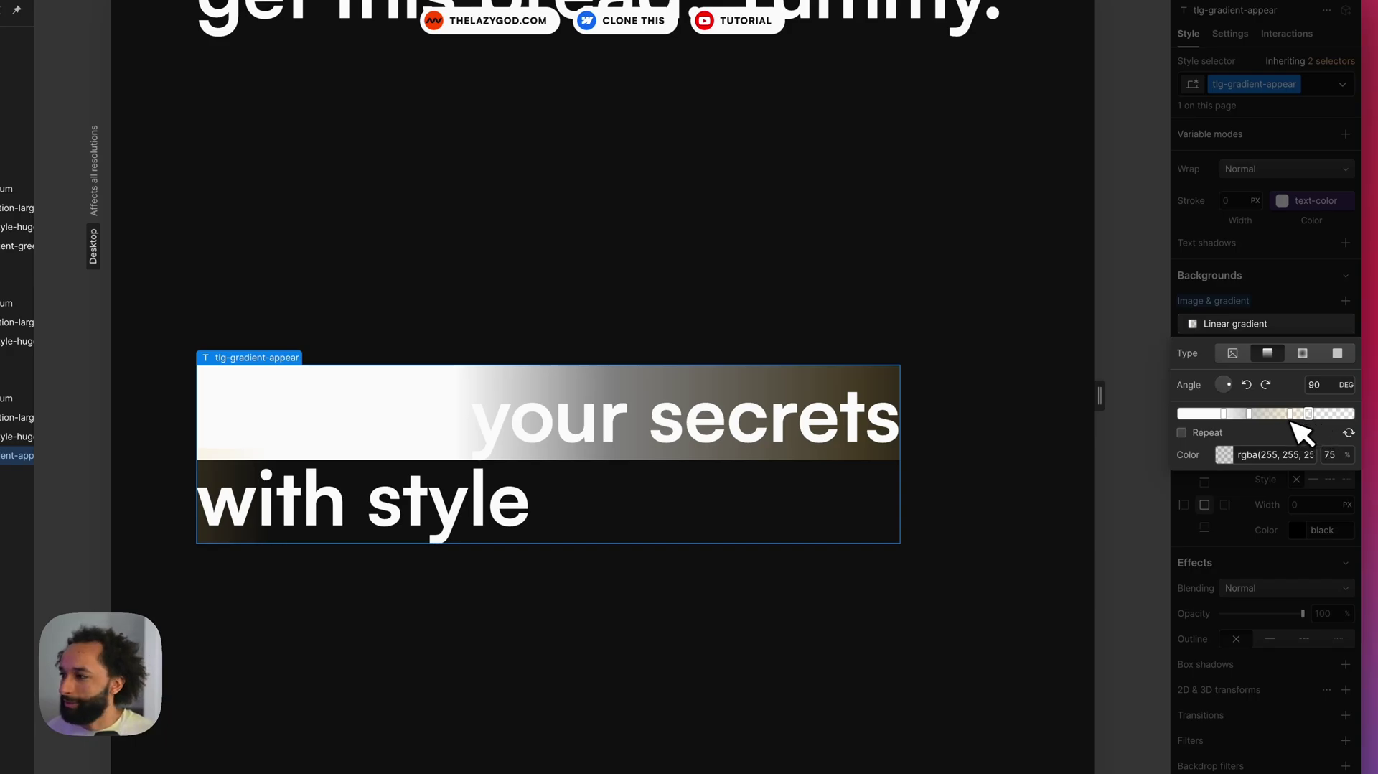
- Move the 64% stop to 60% and shift the left stop's hue toward pink
{"action": "left_click", "coordinate": [1290, 414]}
{"action": "left_click_drag", "start_coordinate": [1285, 414], "coordinate": [1283, 415]}
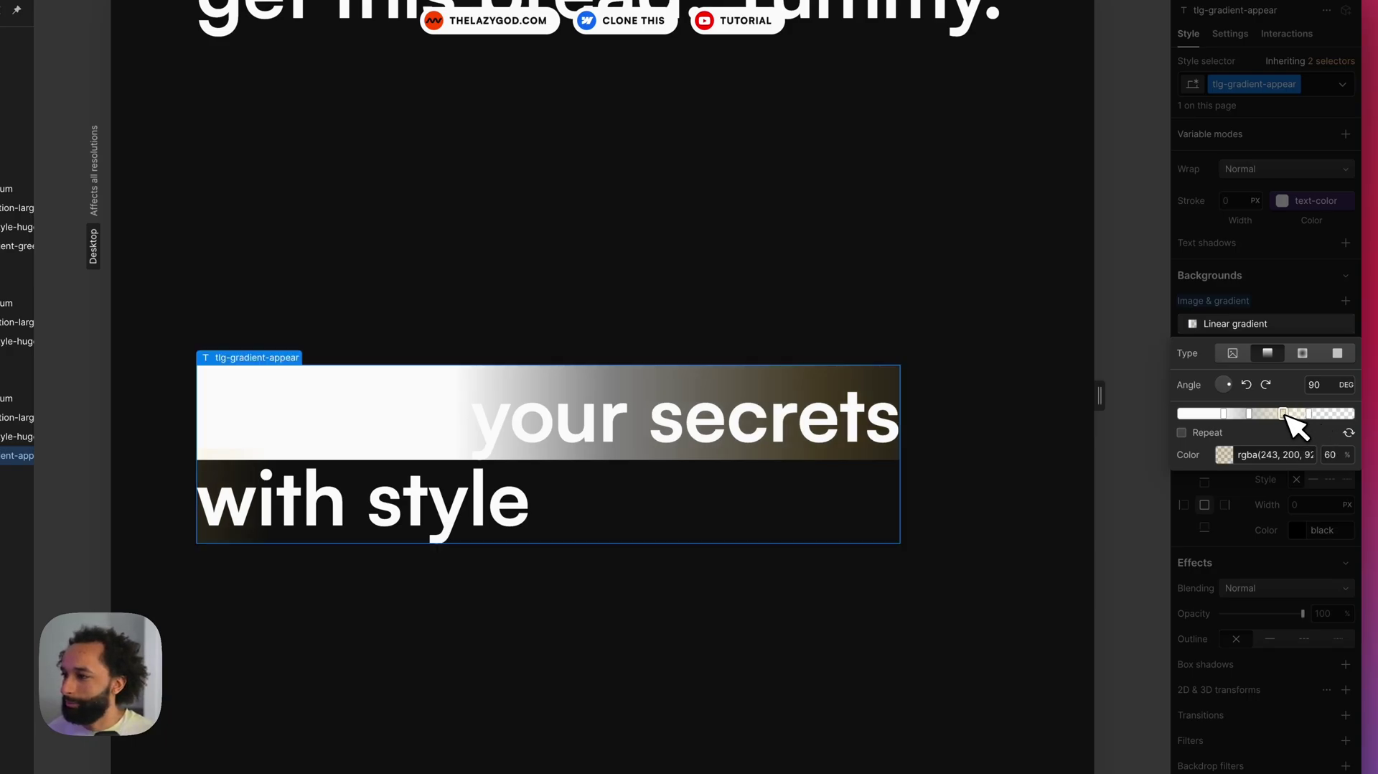
{"action": "left_click", "coordinate": [1249, 414]}
{"action": "mouse_move", "coordinate": [1339, 605]}
{"action": "left_mouse_down"}
{"action": "mouse_move", "coordinate": [1278, 619]}
{"action": "mouse_move", "coordinate": [1342, 605]}
{"action": "left_mouse_up"}
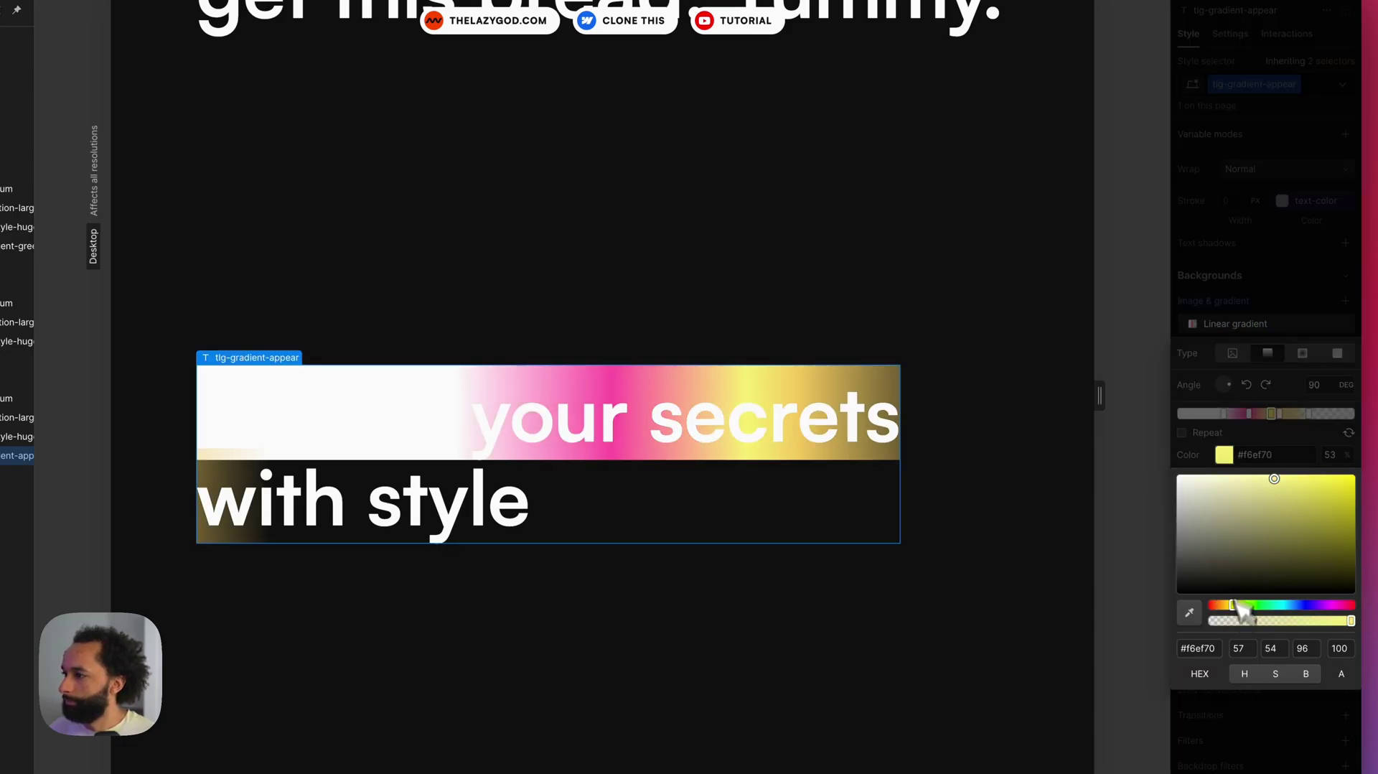
{"action": "left_click", "coordinate": [1235, 323]}
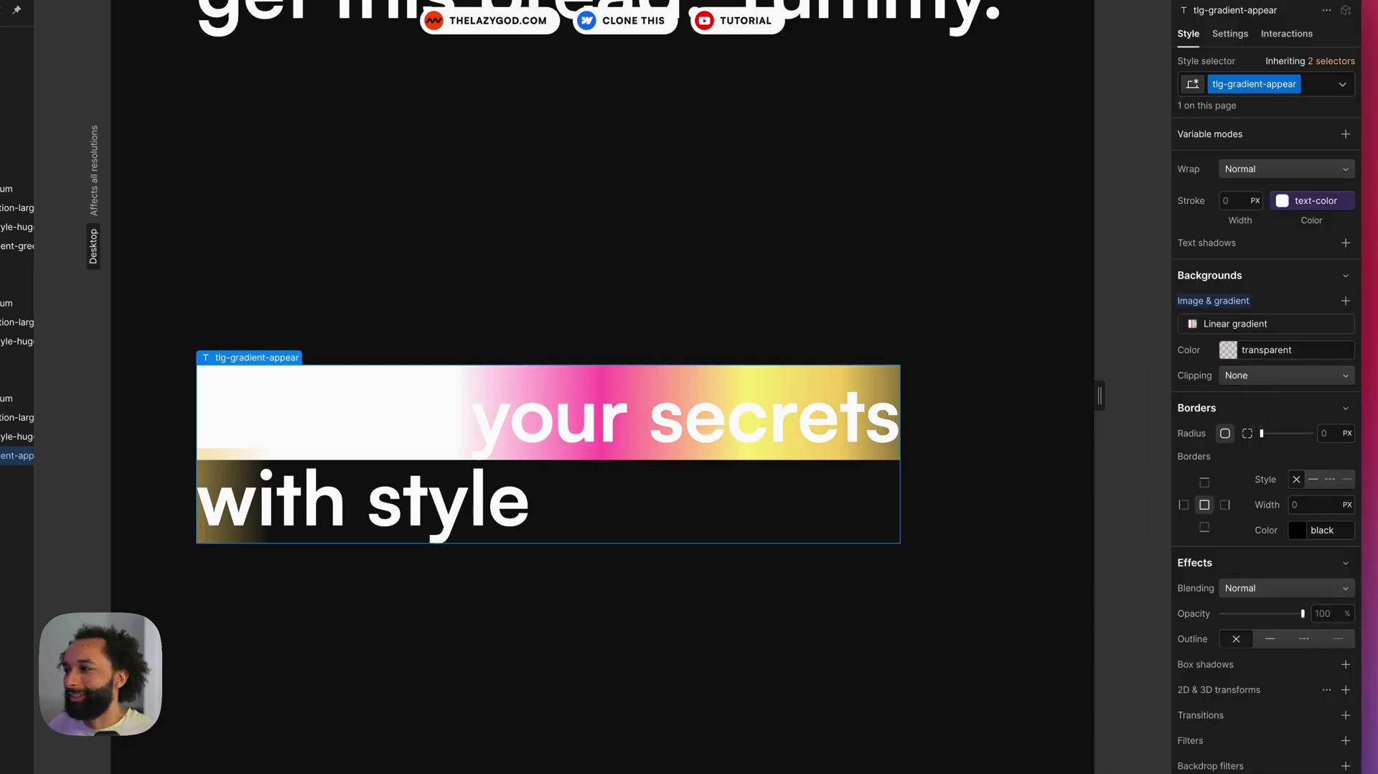
- Set the gradient's background clipping to 'Clip background to text'
{"action": "left_click", "coordinate": [1285, 376]}
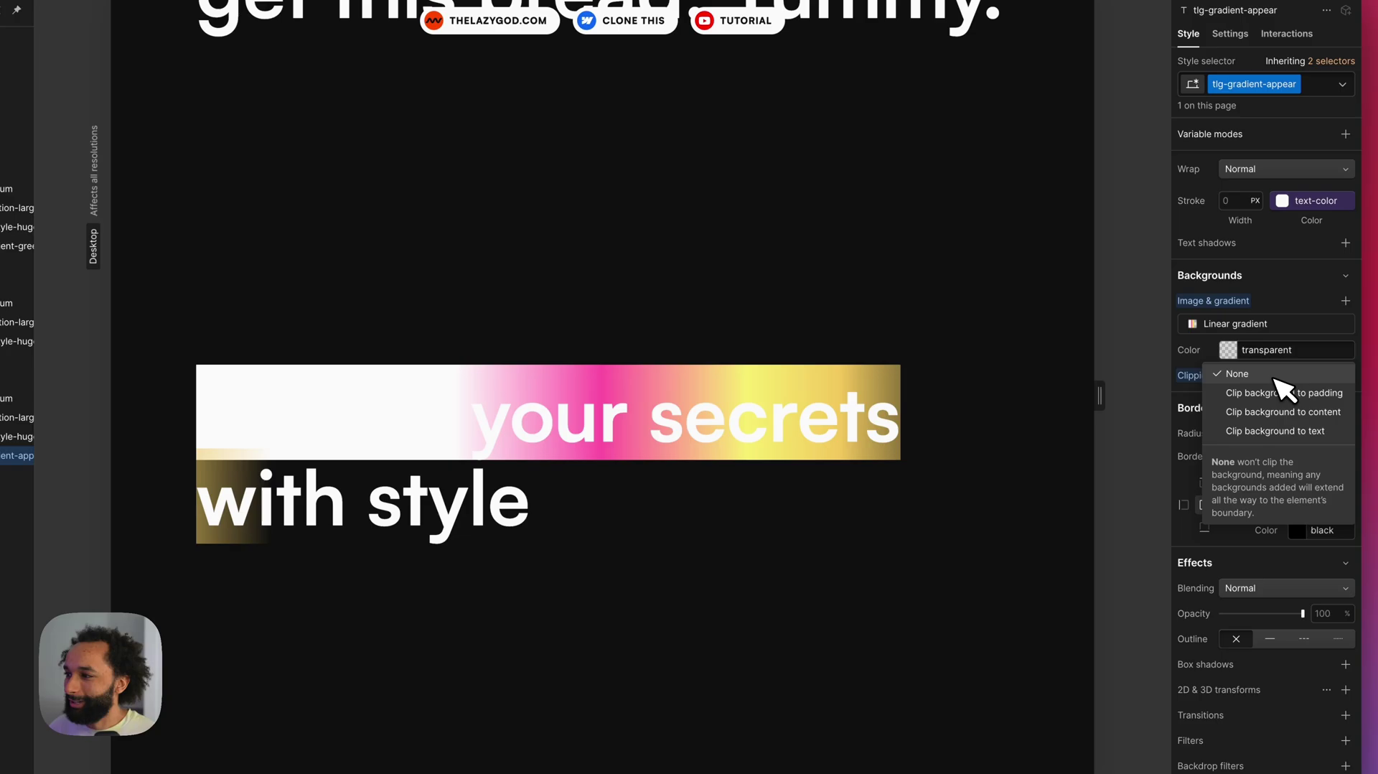
{"action": "left_click", "coordinate": [1274, 431]}
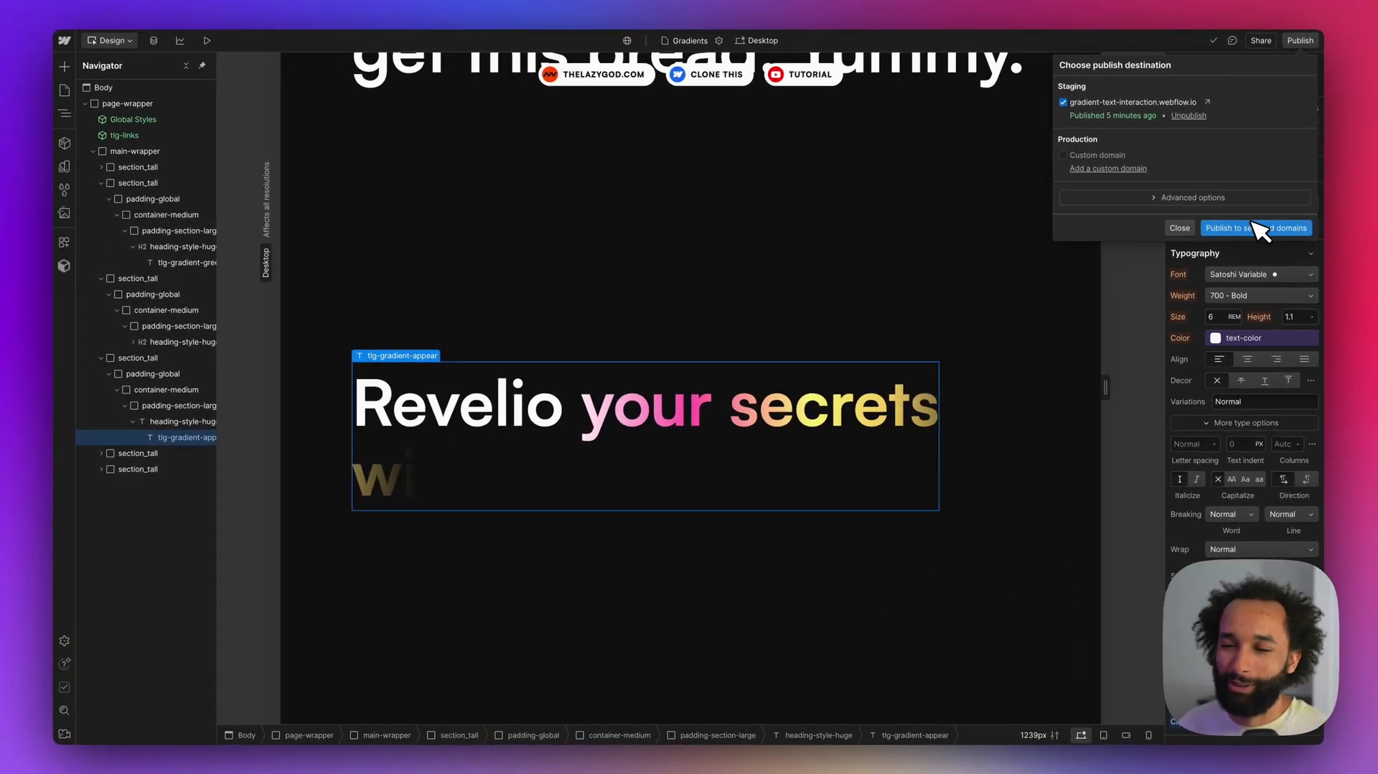
- Publish to the staging domain and scroll the live page to watch the gradient text animations
{"action": "left_click", "coordinate": [1257, 228]}
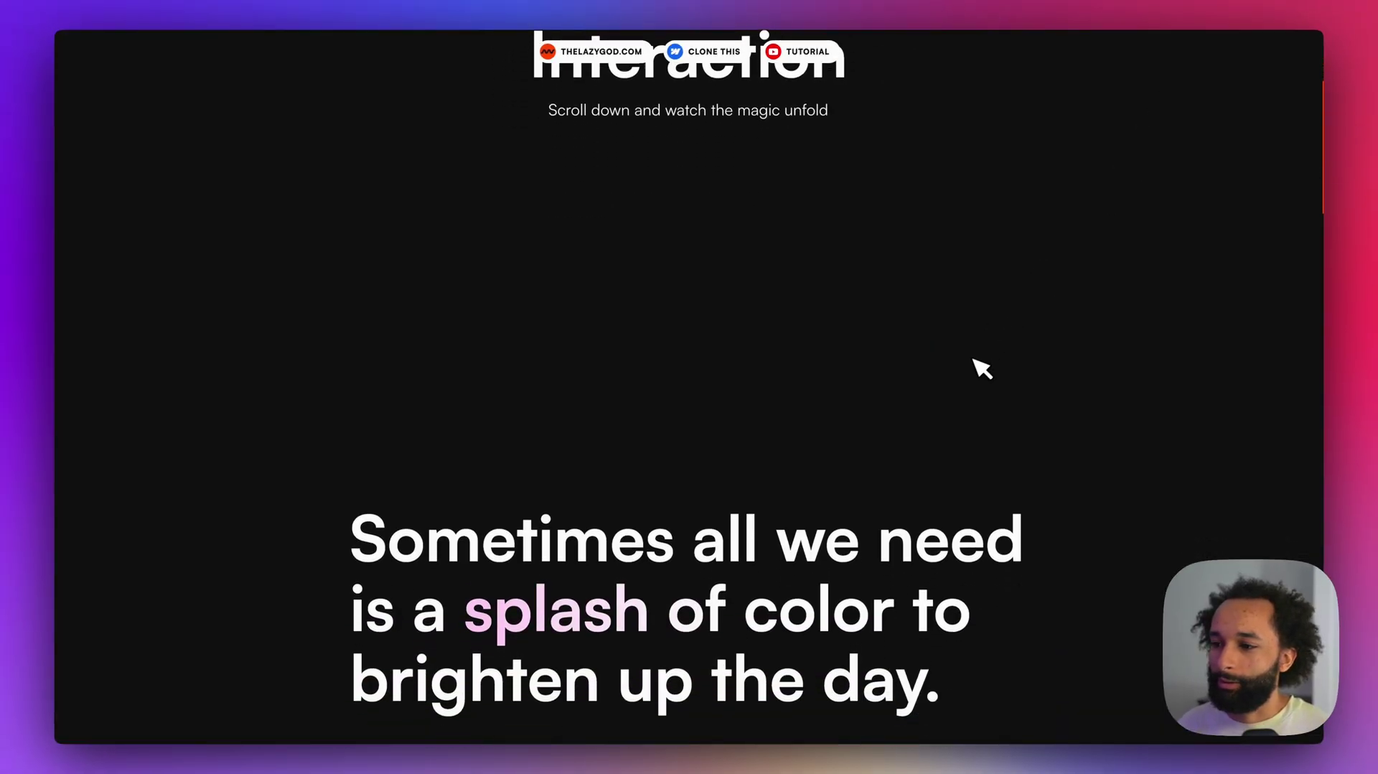
{"action": "scroll", "coordinate": [978, 363], "scroll_direction": "down", "scroll_amount": 2}
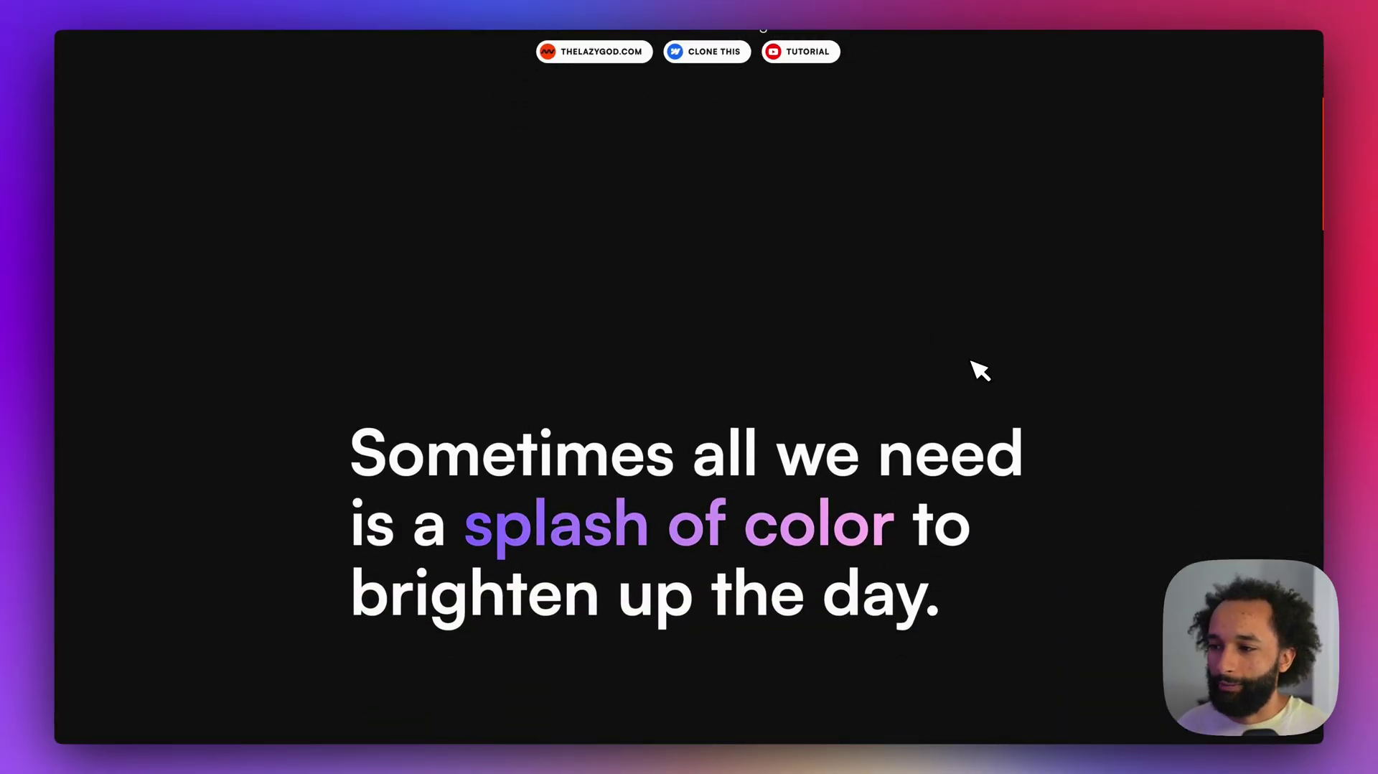
{"action": "scroll", "coordinate": [685, 495], "scroll_direction": "down", "scroll_amount": 5}
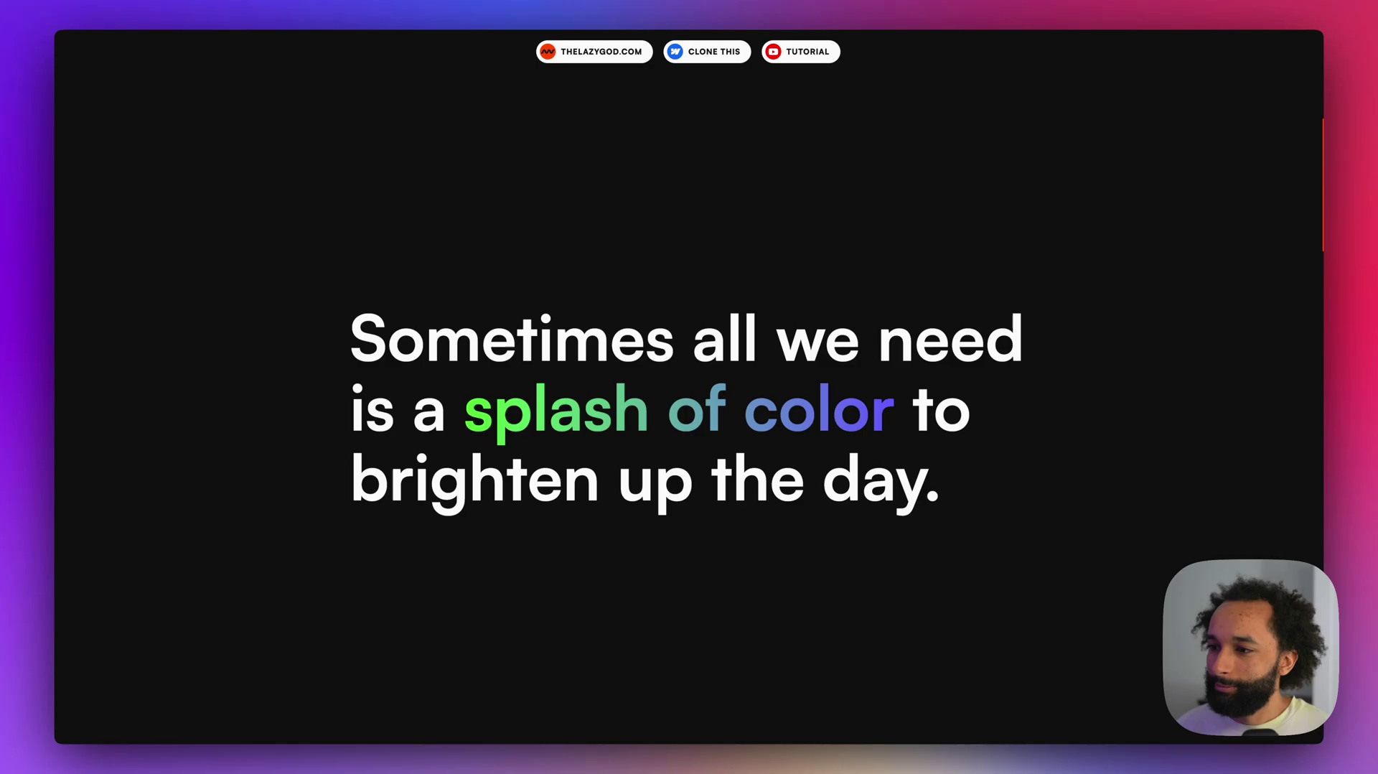
{"action": "scroll", "coordinate": [685, 387], "scroll_direction": "down", "scroll_amount": 4}
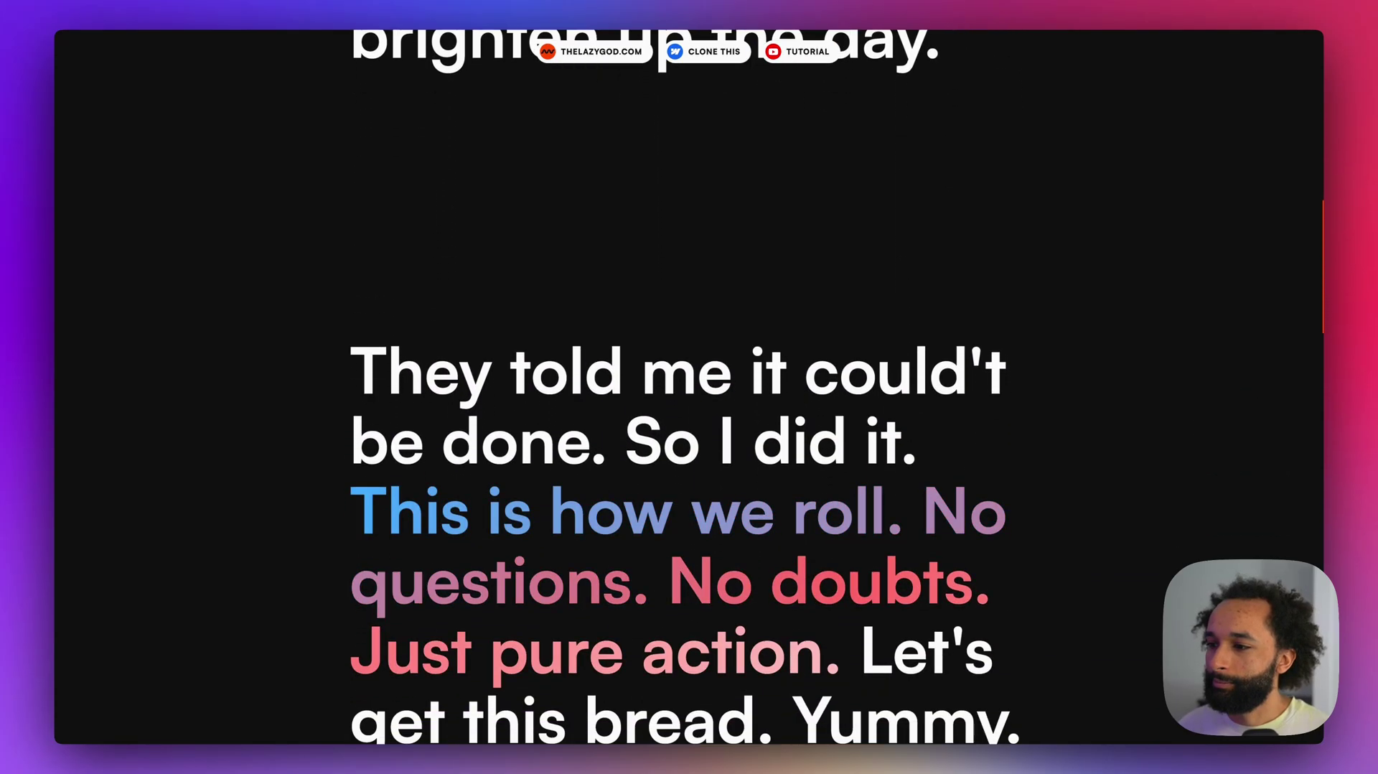
{"action": "scroll", "coordinate": [685, 388], "scroll_direction": "down", "scroll_amount": 1}
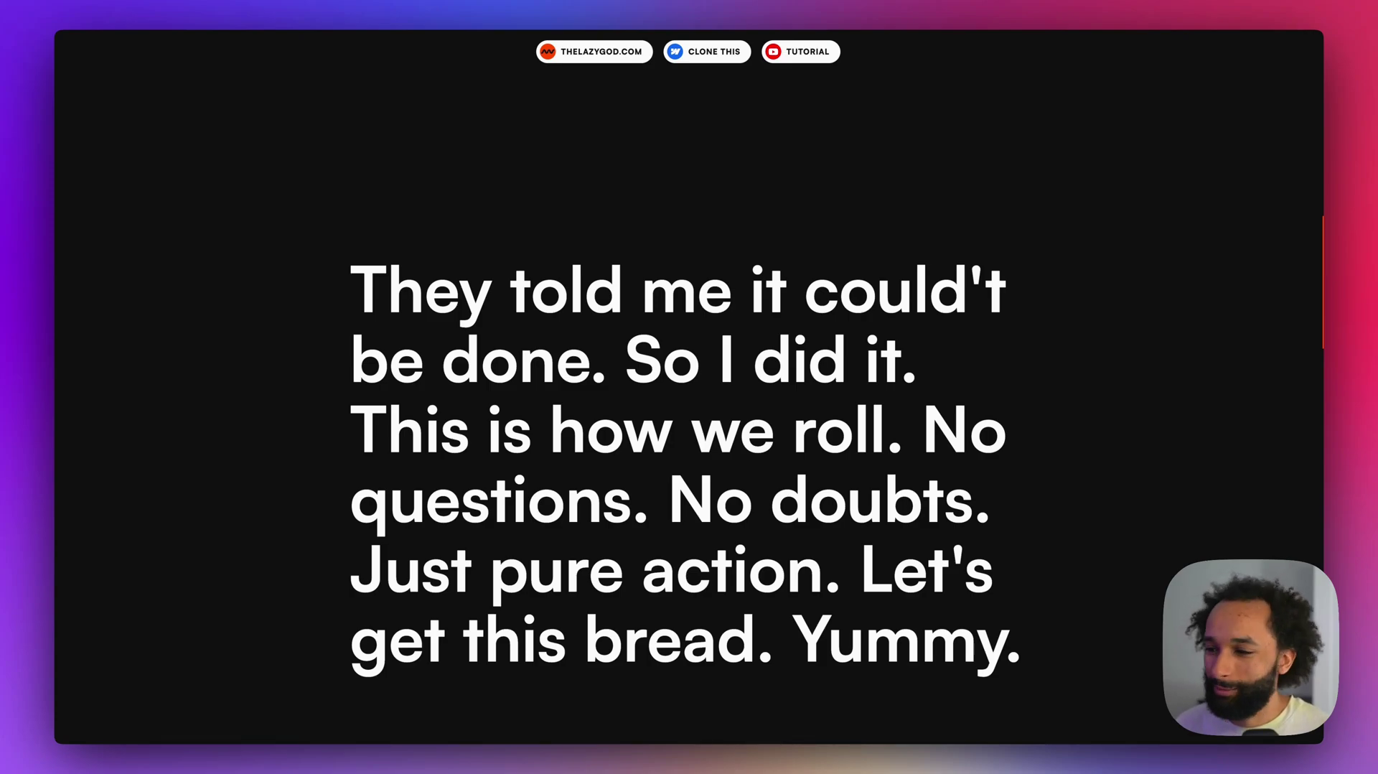
{"action": "scroll", "coordinate": [980, 370], "scroll_direction": "down", "scroll_amount": 5}
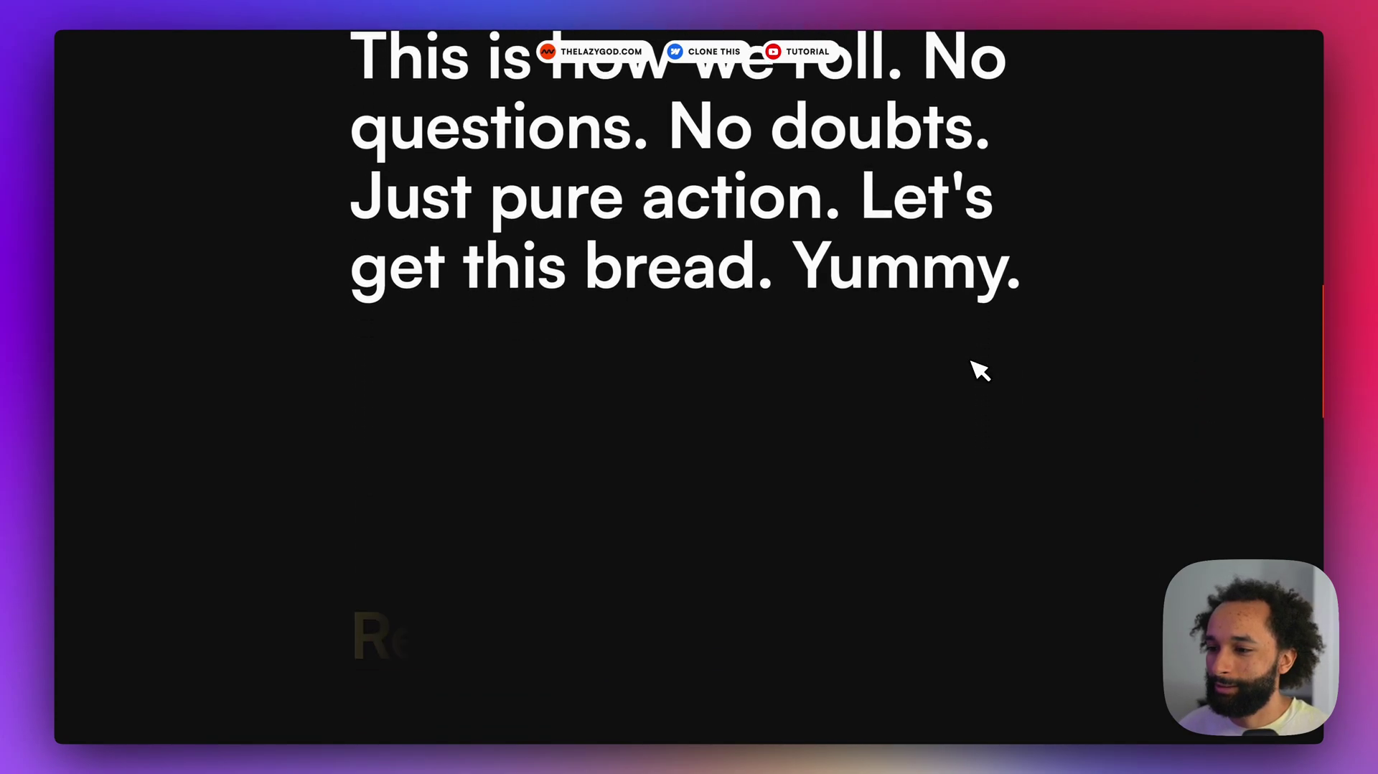
{"action": "scroll", "coordinate": [979, 370], "scroll_direction": "down", "scroll_amount": 2}
{"action": "scroll", "coordinate": [980, 370], "scroll_direction": "down", "scroll_amount": 1}
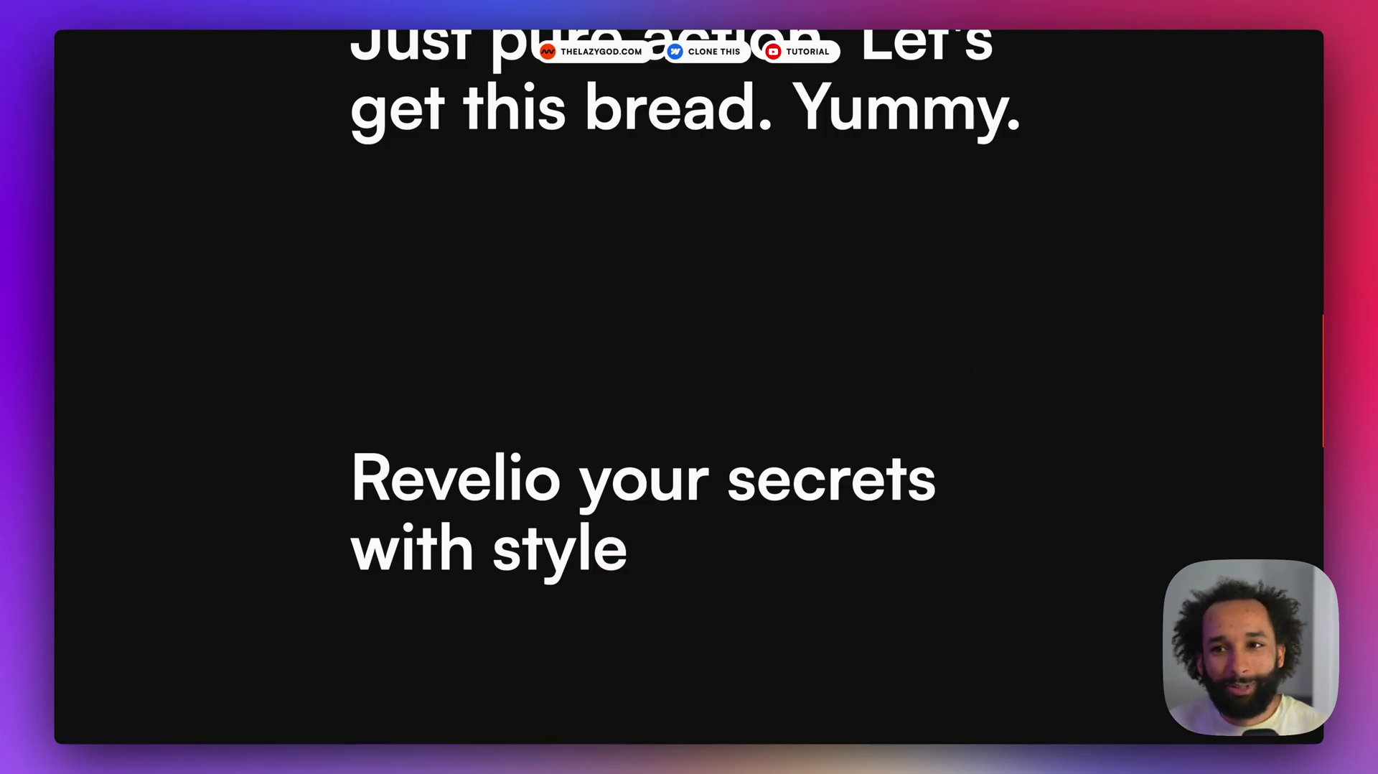
{"action": "scroll", "coordinate": [980, 370], "scroll_direction": "up", "scroll_amount": 10}
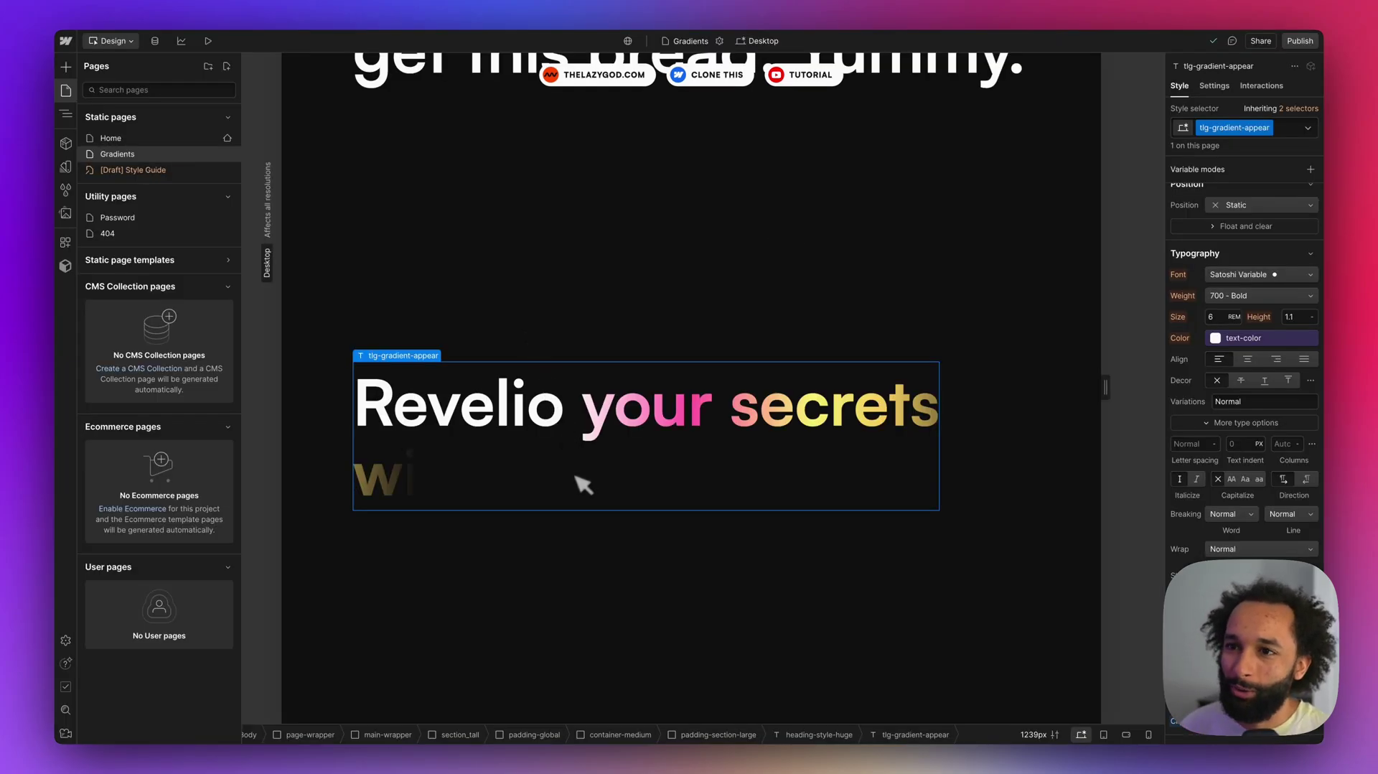
- Open the Gradients page settings and scroll to the head custom code section
{"action": "left_click", "coordinate": [227, 154]}
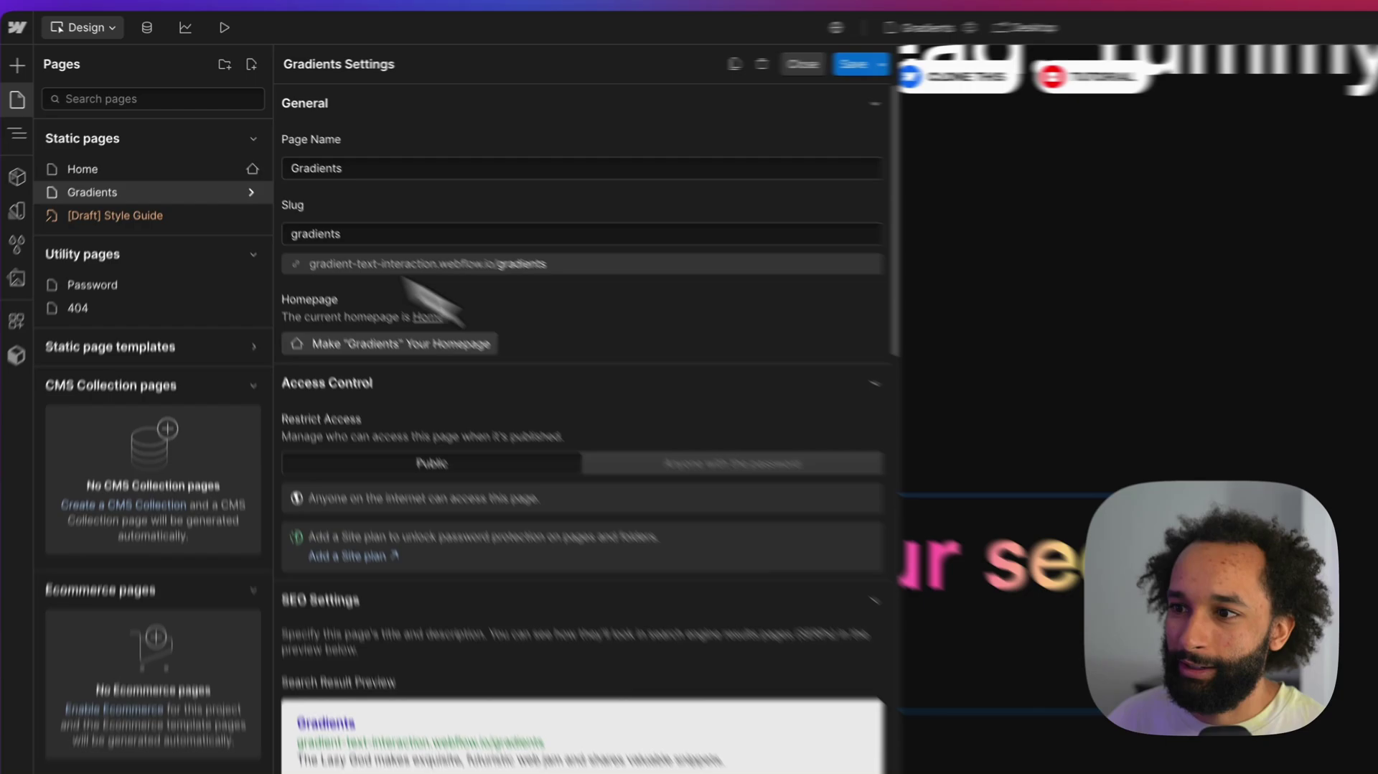
{"action": "scroll", "coordinate": [502, 326], "scroll_direction": "down", "scroll_amount": 15}
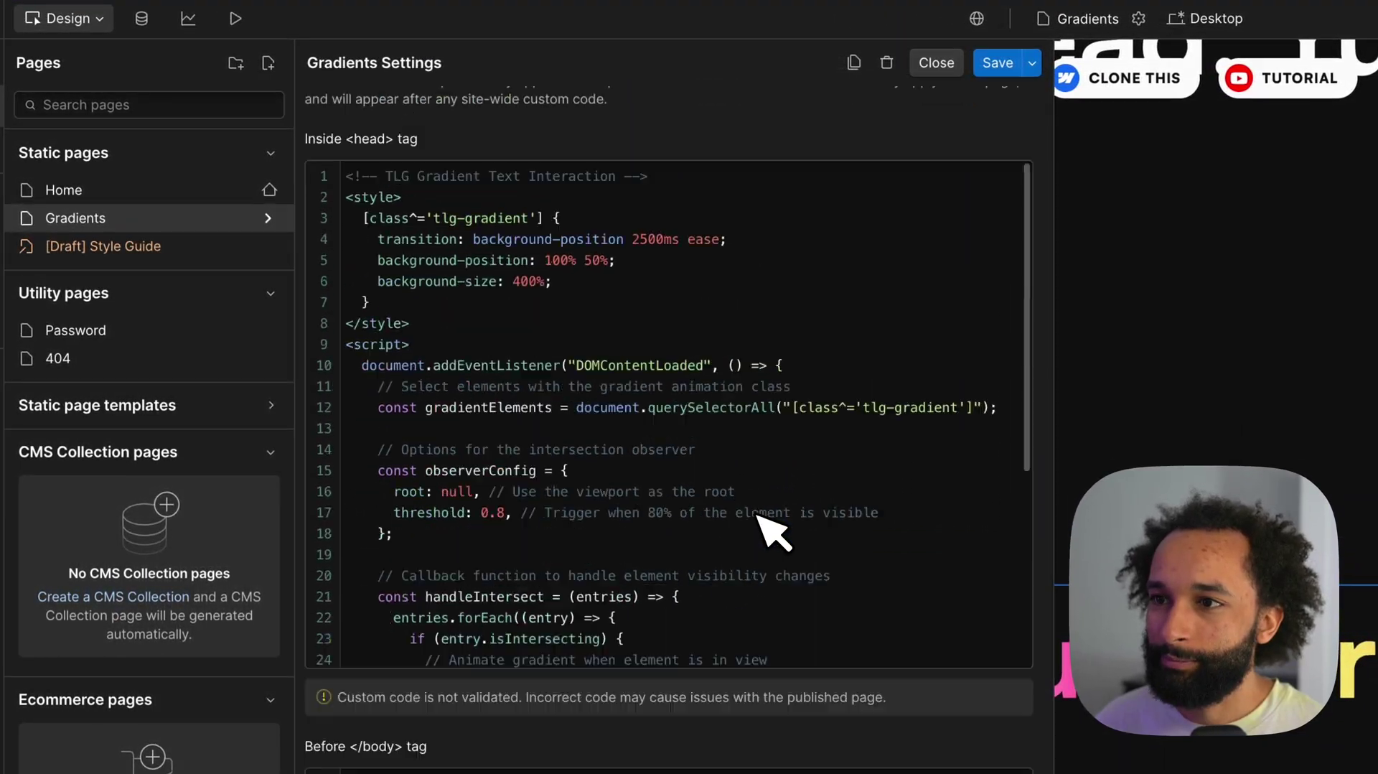
{"action": "scroll", "coordinate": [757, 514], "scroll_direction": "up", "scroll_amount": 2}
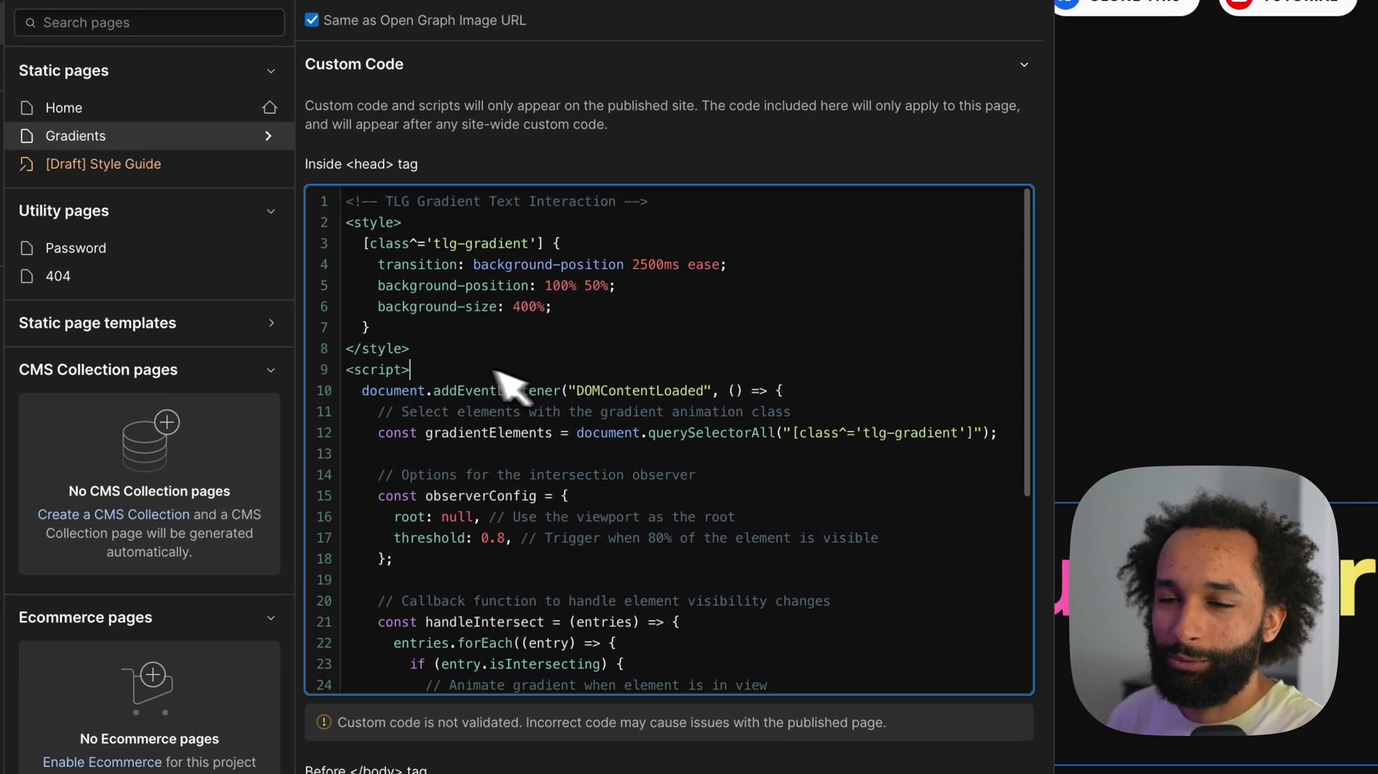
- Scroll the head code editor down to the closing tag at line 39 and back up
{"action": "scroll", "coordinate": [517, 380], "scroll_direction": "down", "scroll_amount": 3}
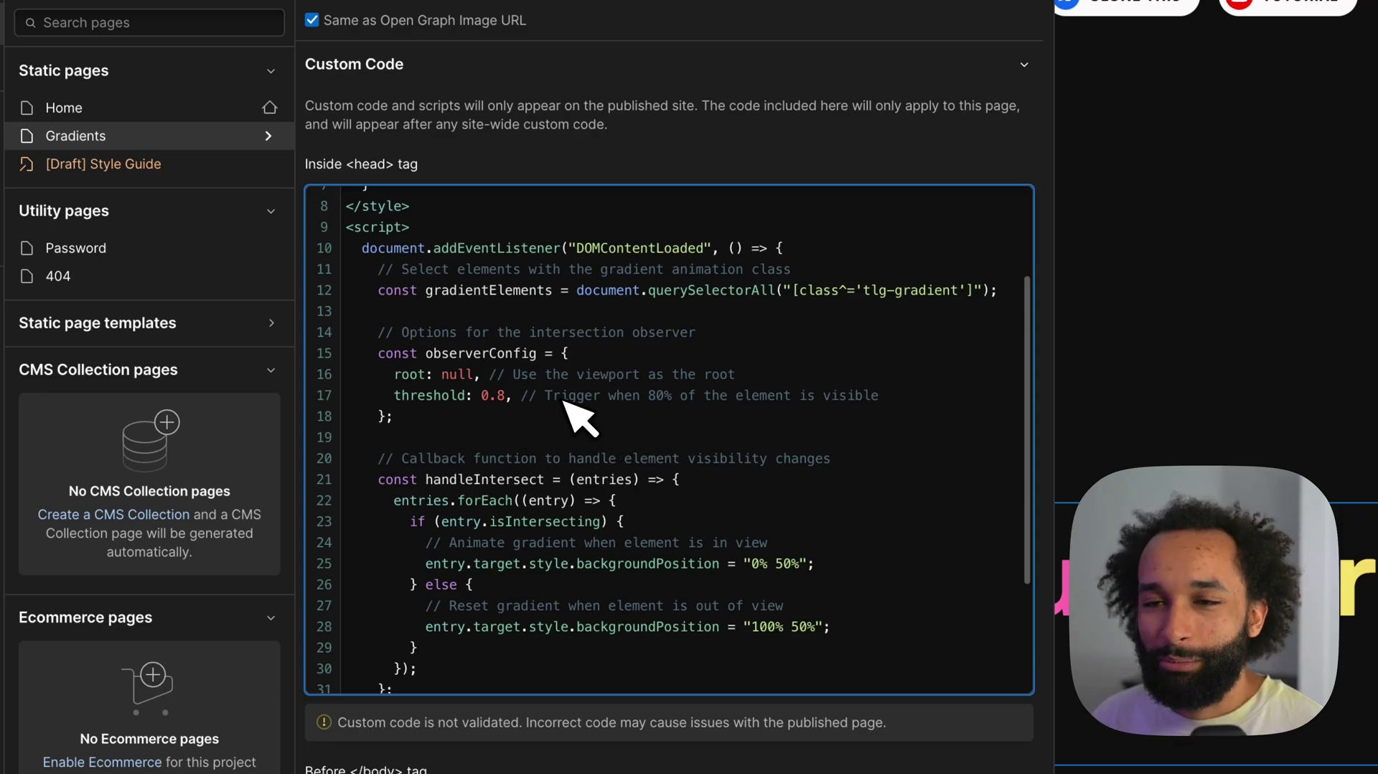
{"action": "scroll", "coordinate": [563, 400], "scroll_direction": "down", "scroll_amount": 2}
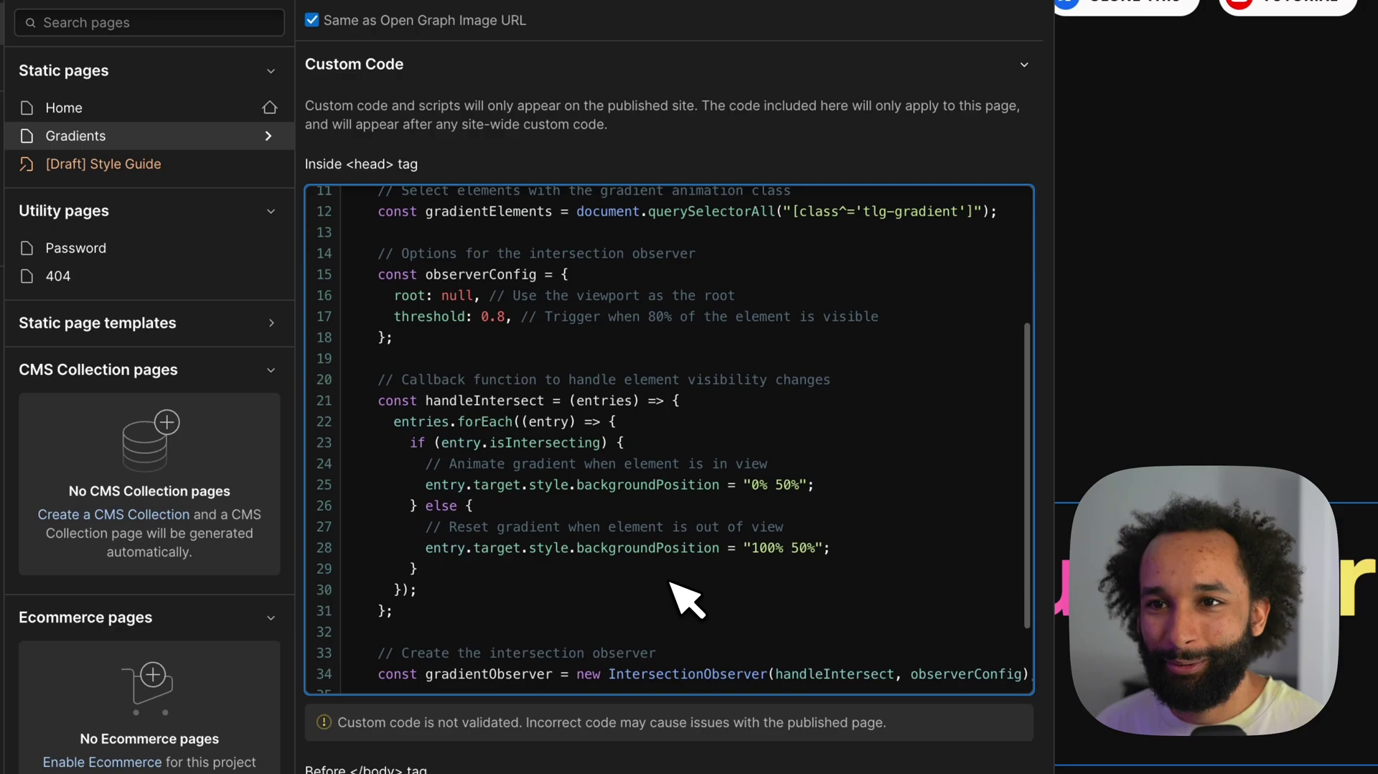
{"action": "scroll", "coordinate": [718, 583], "scroll_direction": "down", "scroll_amount": 3}
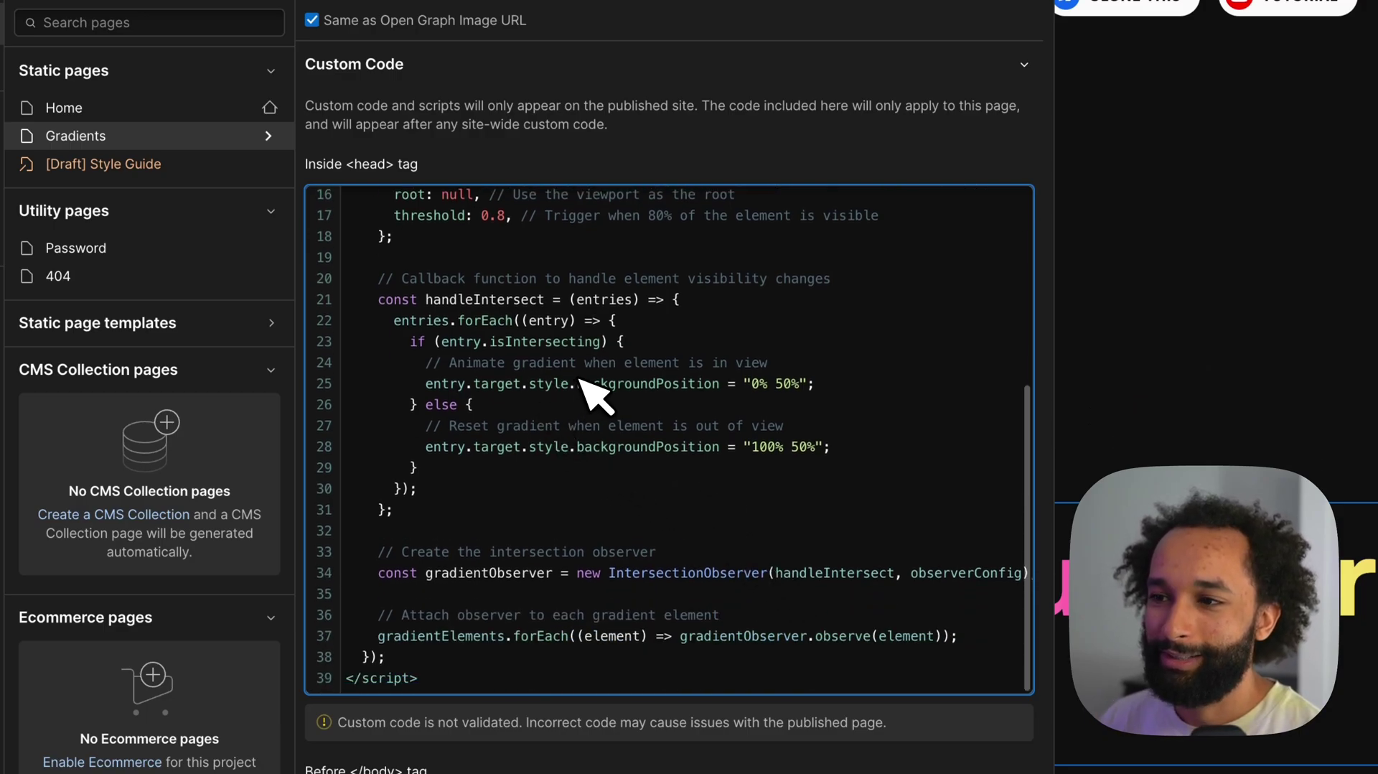
{"action": "scroll", "coordinate": [585, 382], "scroll_direction": "up", "scroll_amount": 5}
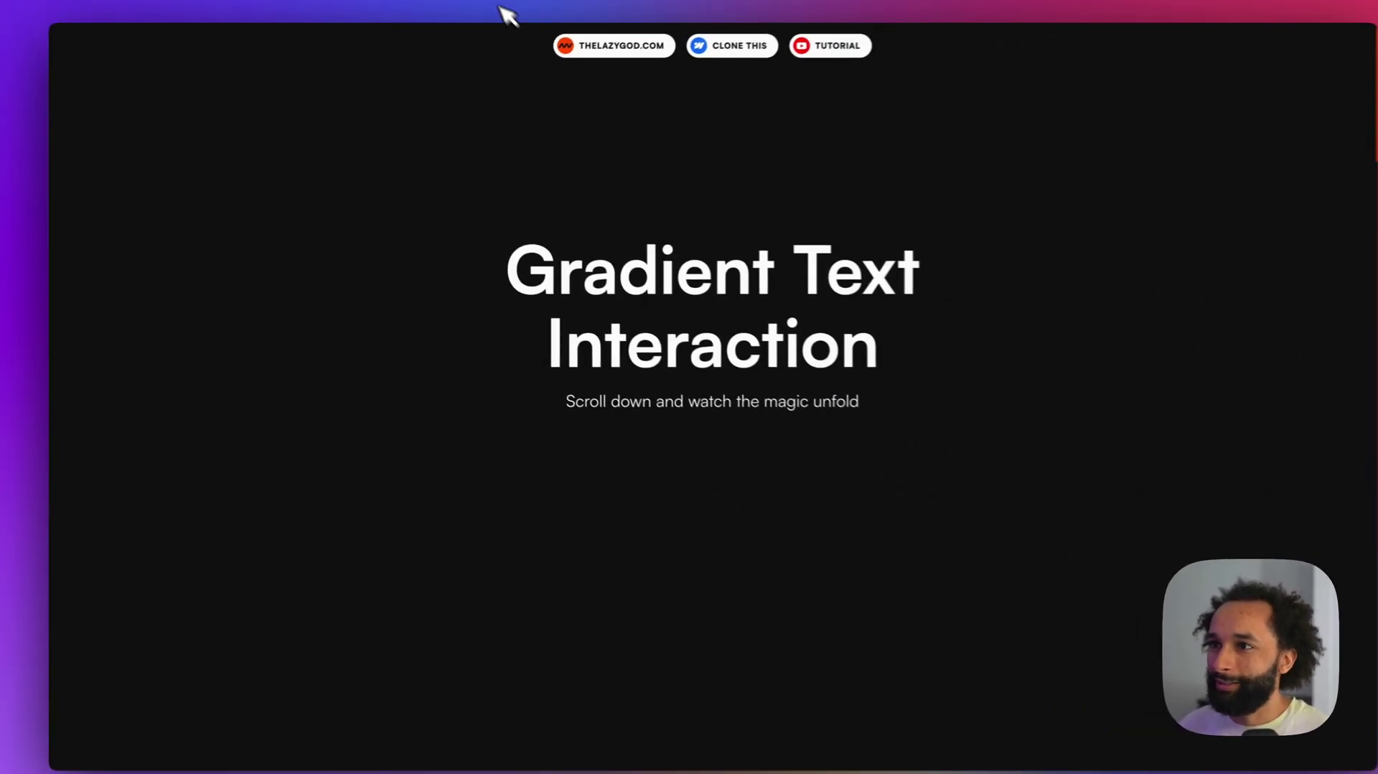
{"action": "scroll", "coordinate": [463, 270], "scroll_direction": "down", "scroll_amount": 5}
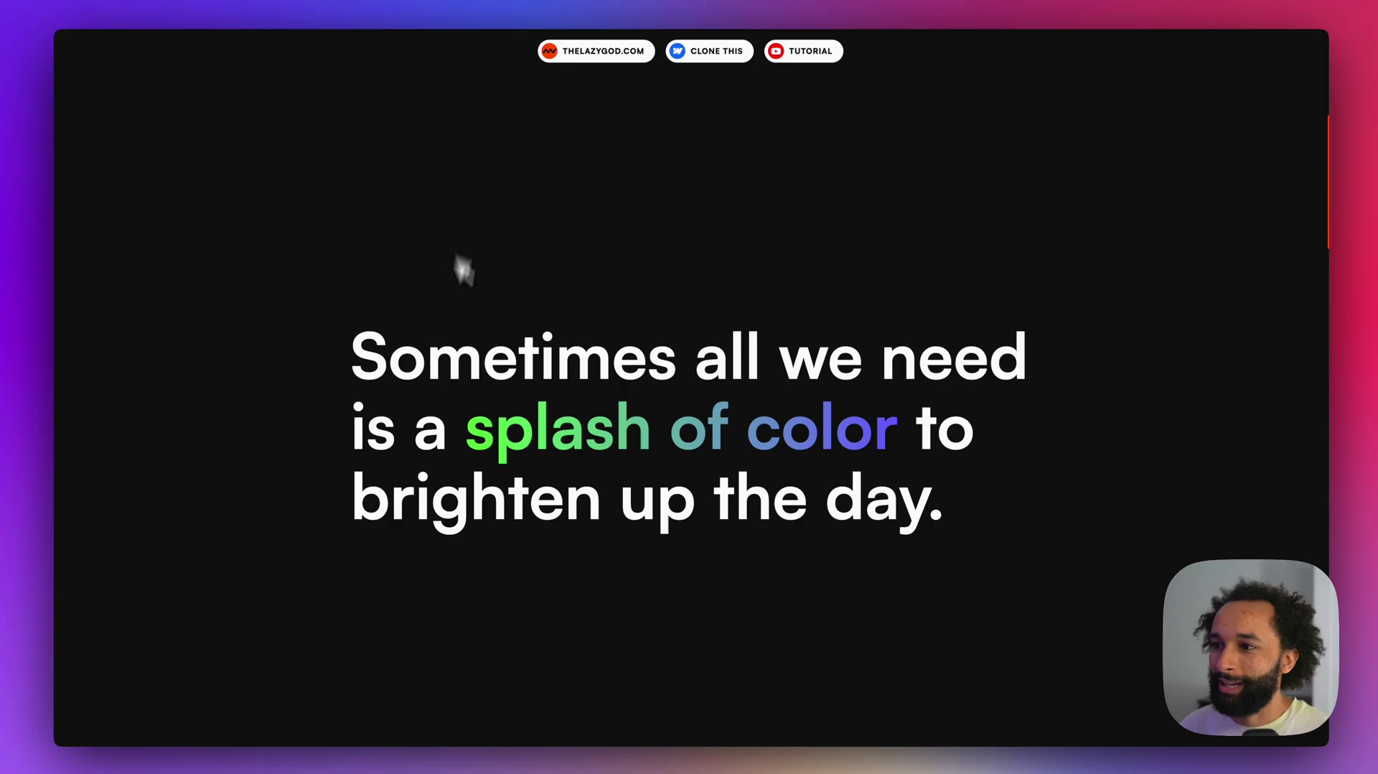
{"action": "scroll", "coordinate": [462, 271], "scroll_direction": "up", "scroll_amount": 5}
{"action": "scroll", "coordinate": [448, 368], "scroll_direction": "down", "scroll_amount": 5}
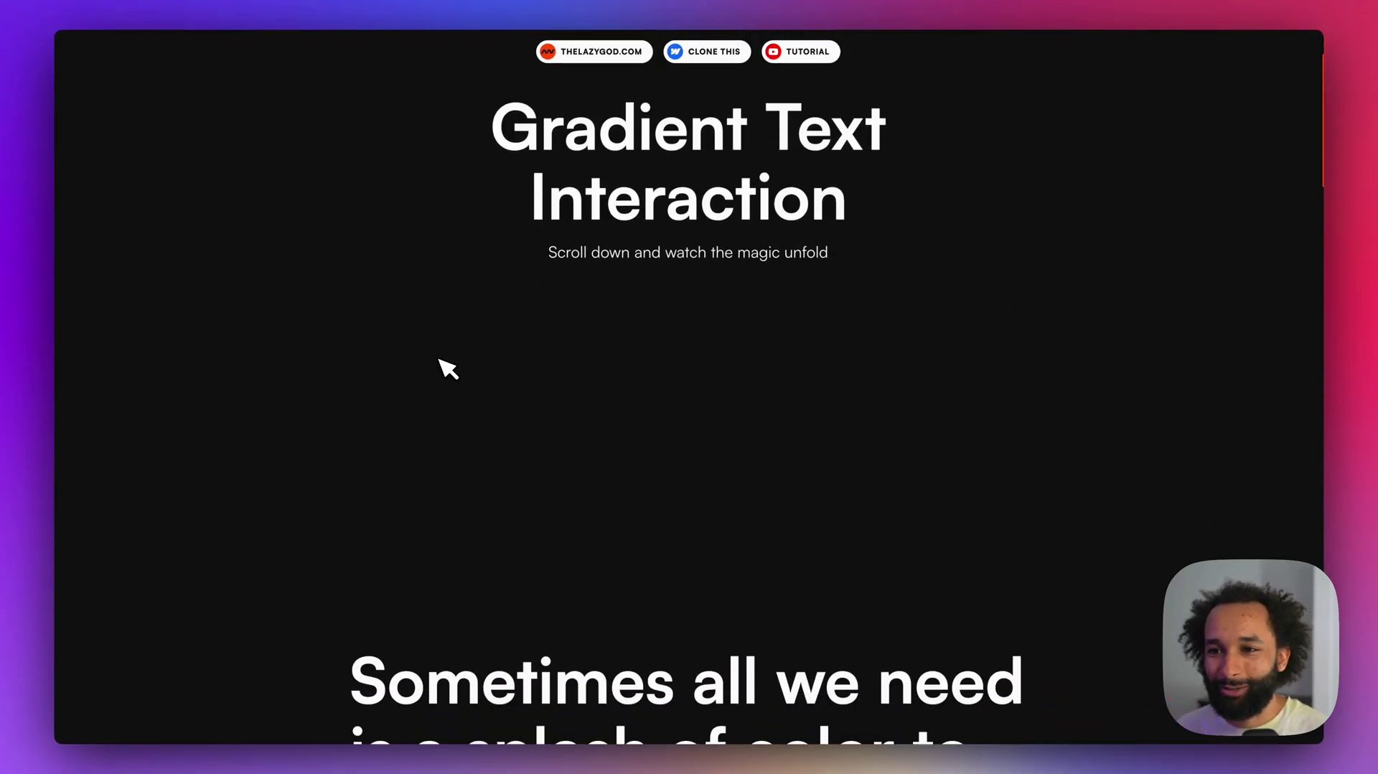
{"action": "scroll", "coordinate": [445, 367], "scroll_direction": "down", "scroll_amount": 7}
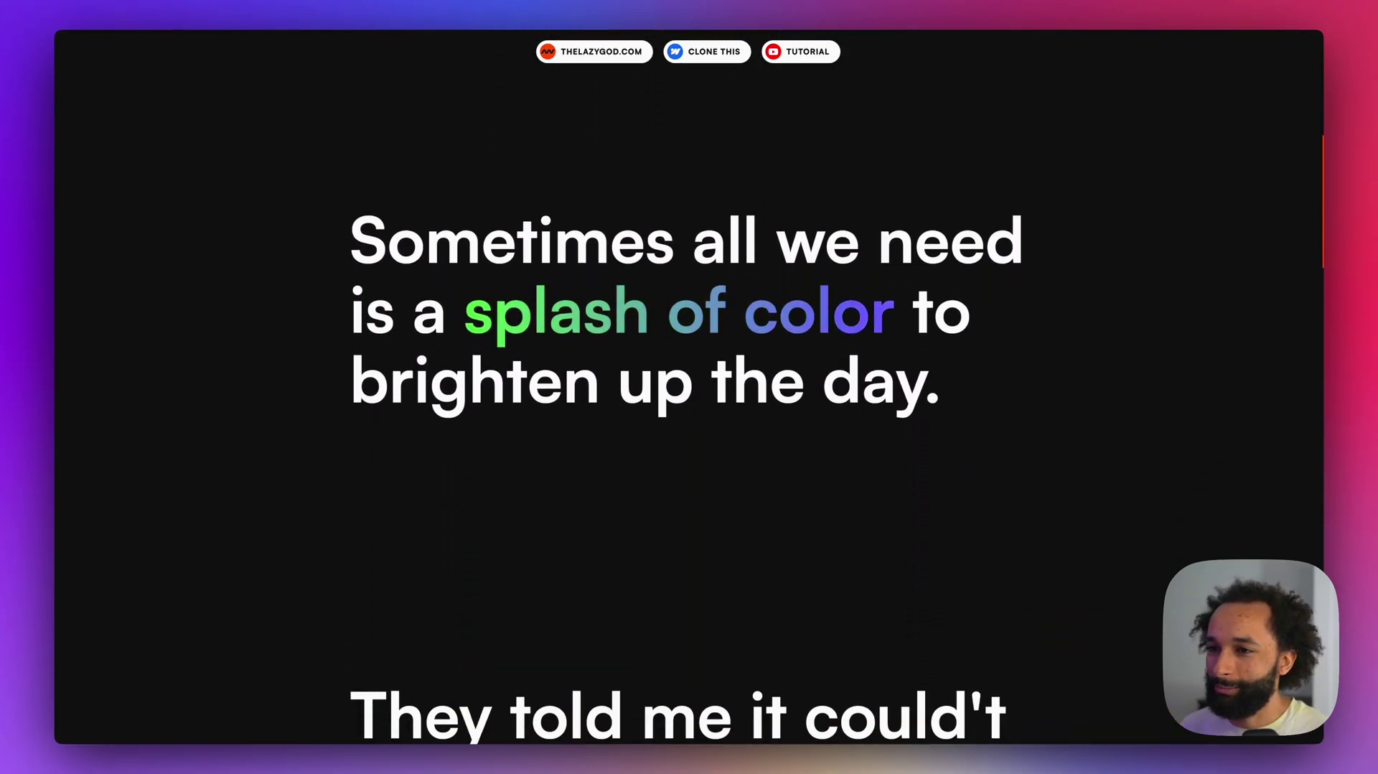